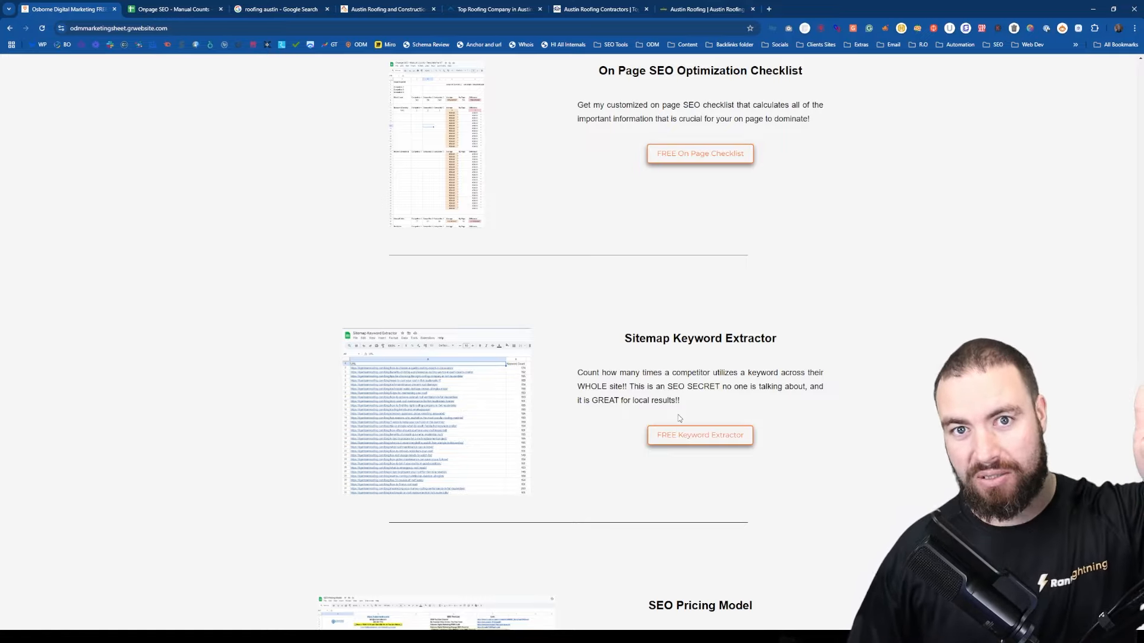
- Browse the free SEO resources page and highlight the On Page SEO Optimization Checklist heading
scroll(702, 328, up, 4)
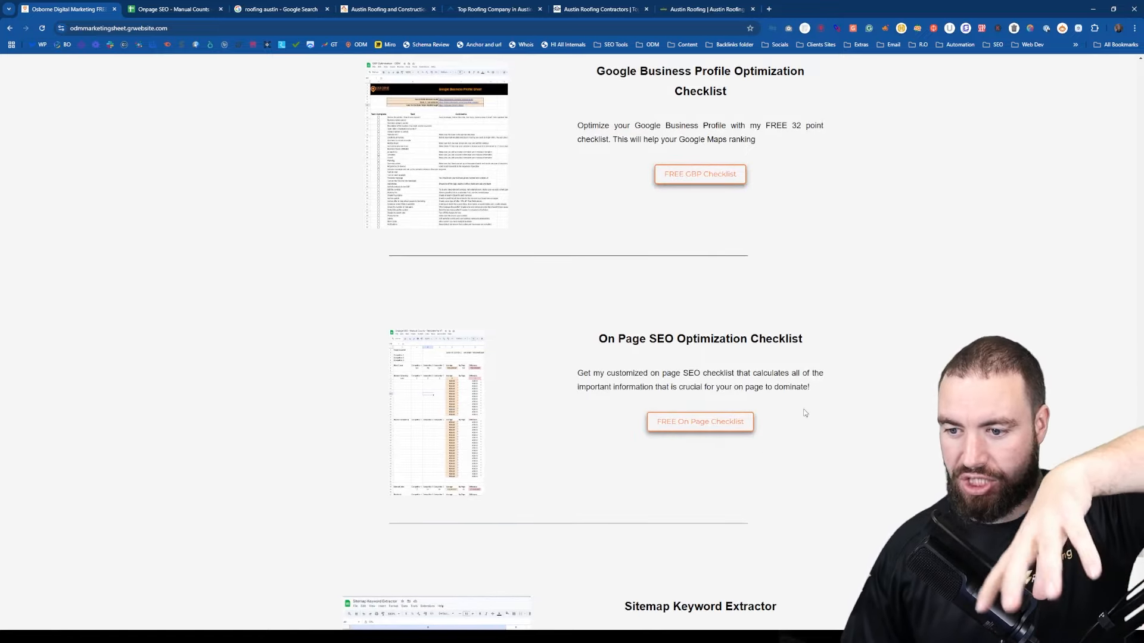
scroll(590, 401, up, 5)
scroll(671, 366, down, 4)
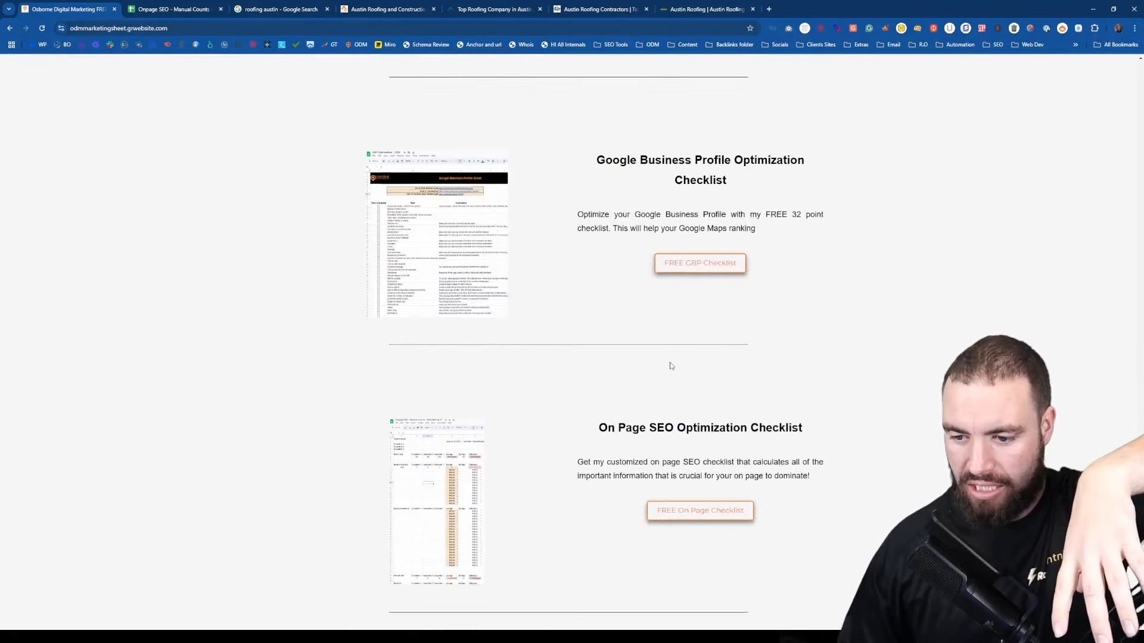
scroll(667, 360, down, 3)
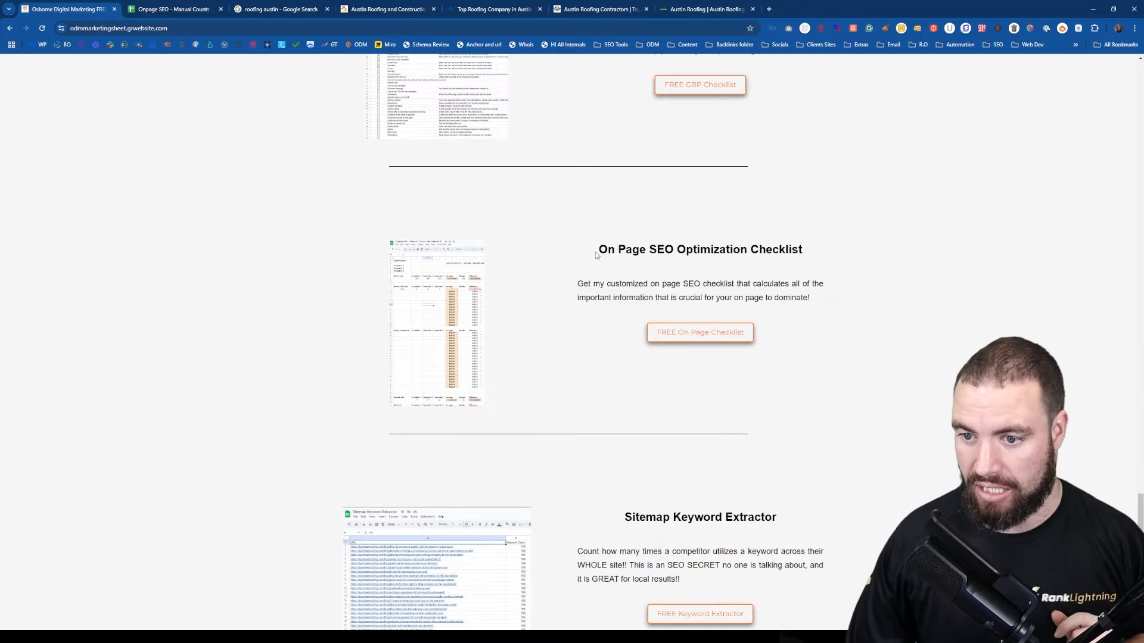
drag(595, 252, 849, 256)
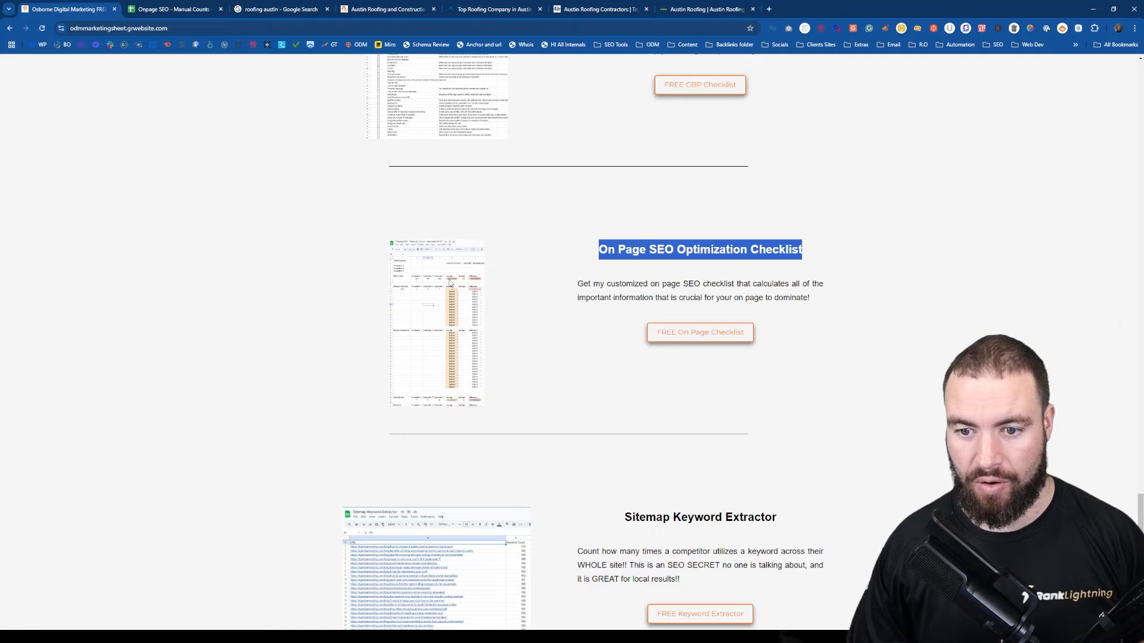
- Switch to the Onpage SEO - Manual Counts spreadsheet, look through its Main sheet, and return to the AI Prompt sheet
click(183, 10)
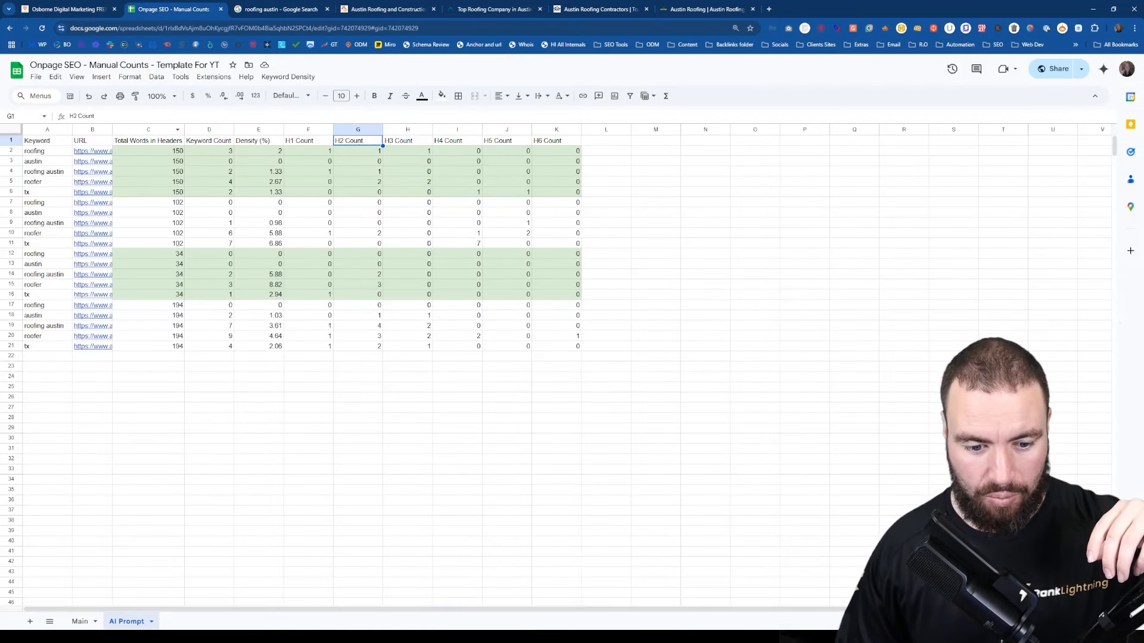
click(79, 622)
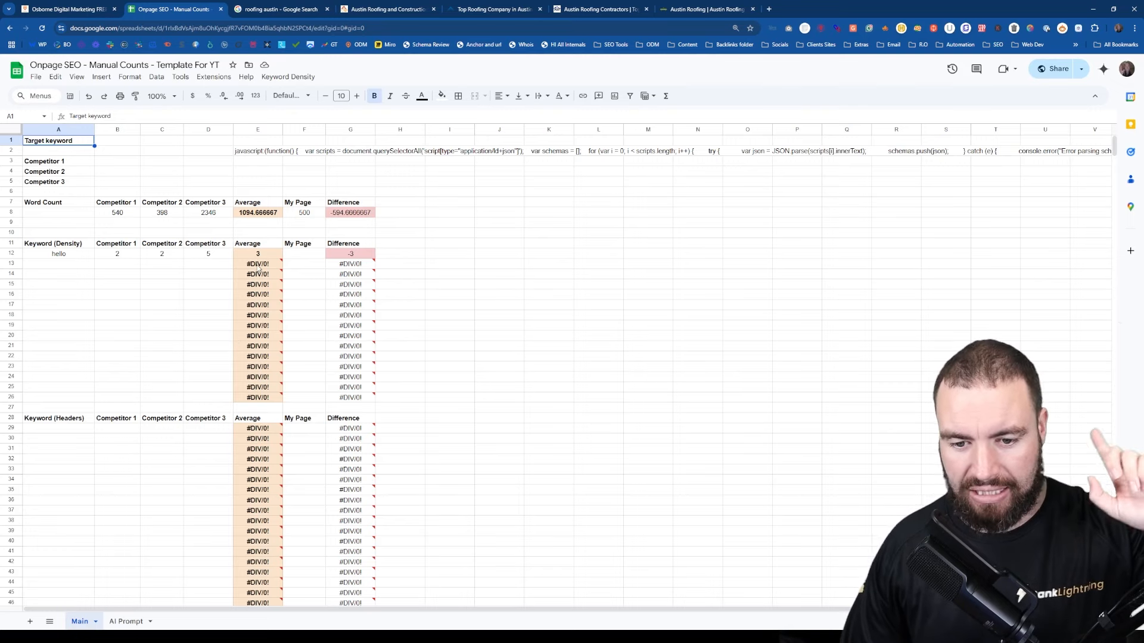
scroll(260, 270, down, 6)
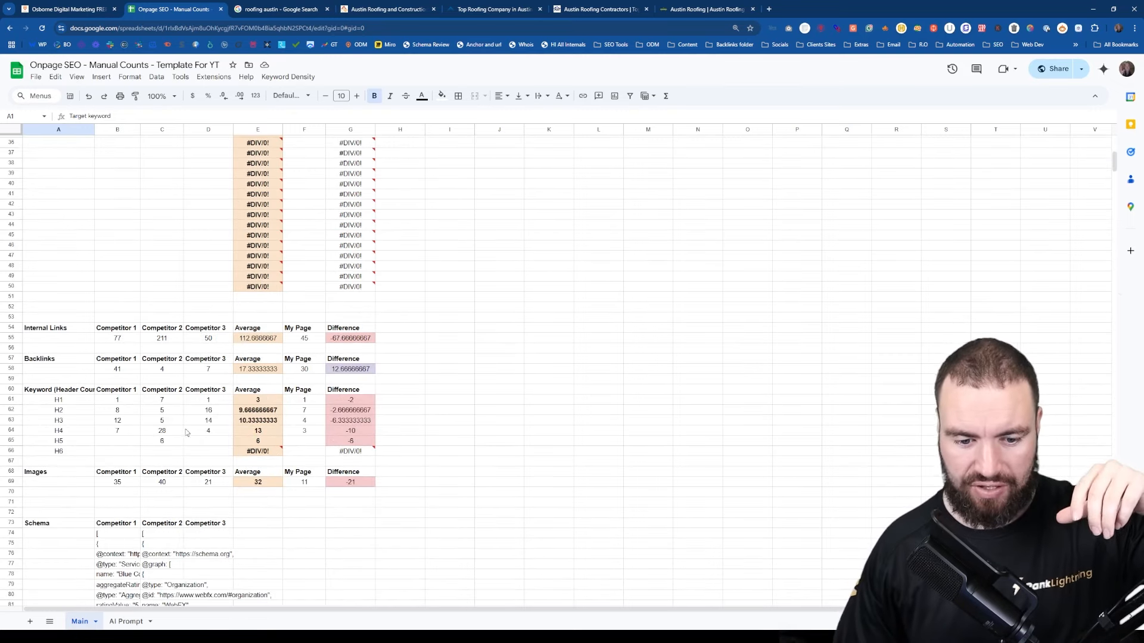
scroll(186, 432, up, 6)
click(127, 621)
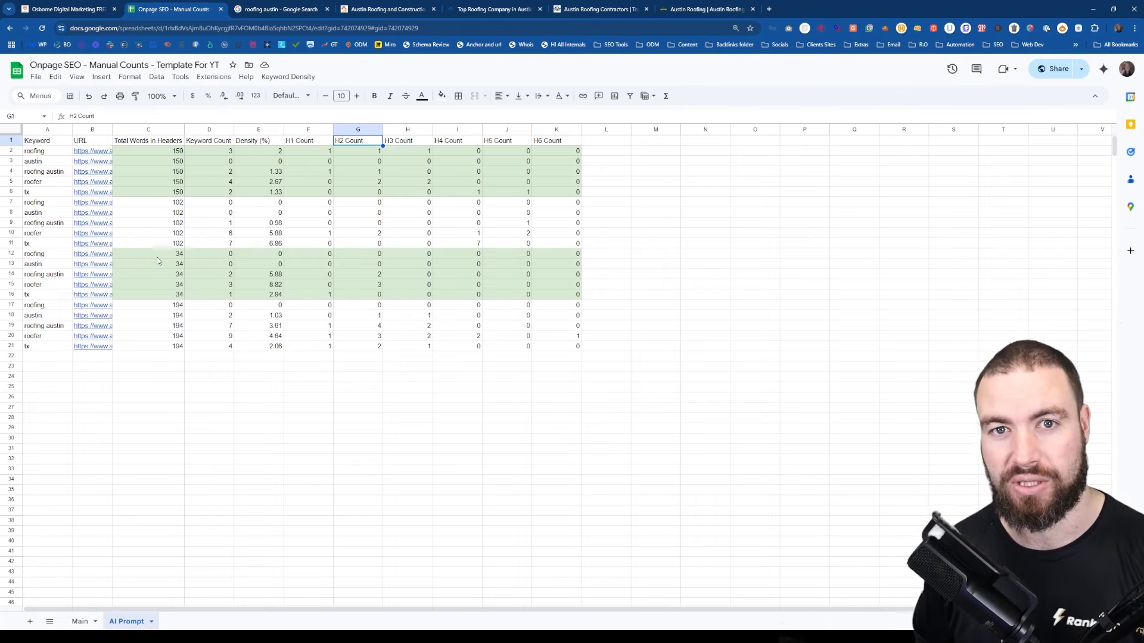
- Examine the AI Prompt sheet's columns from Keyword and URL through density to the H1, H2 and H3 counts
click(804, 356)
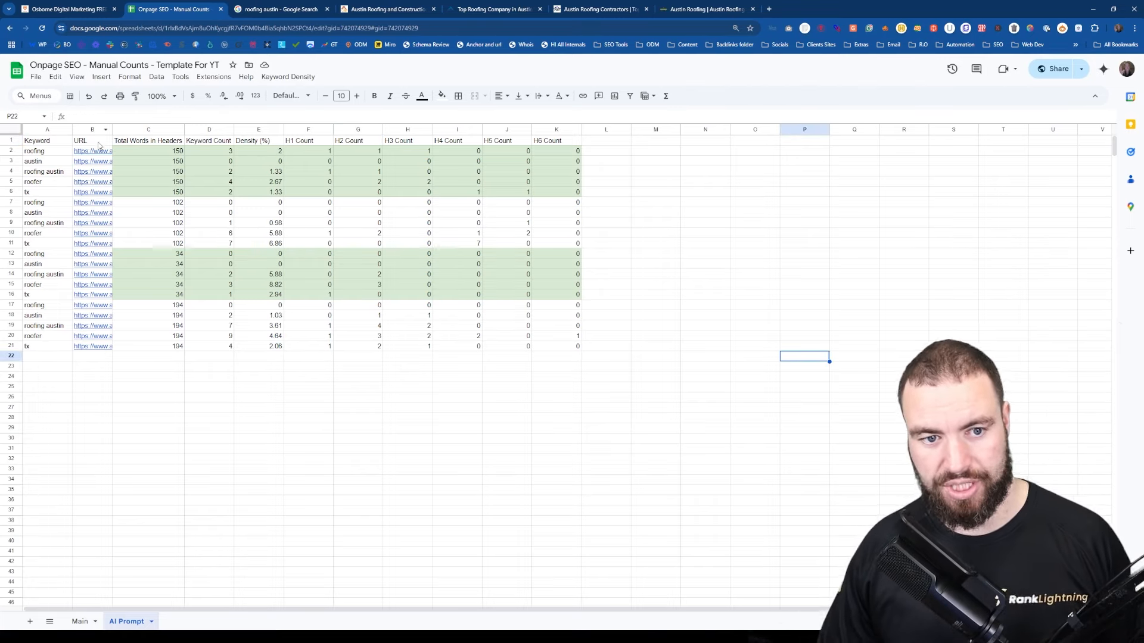
click(55, 141)
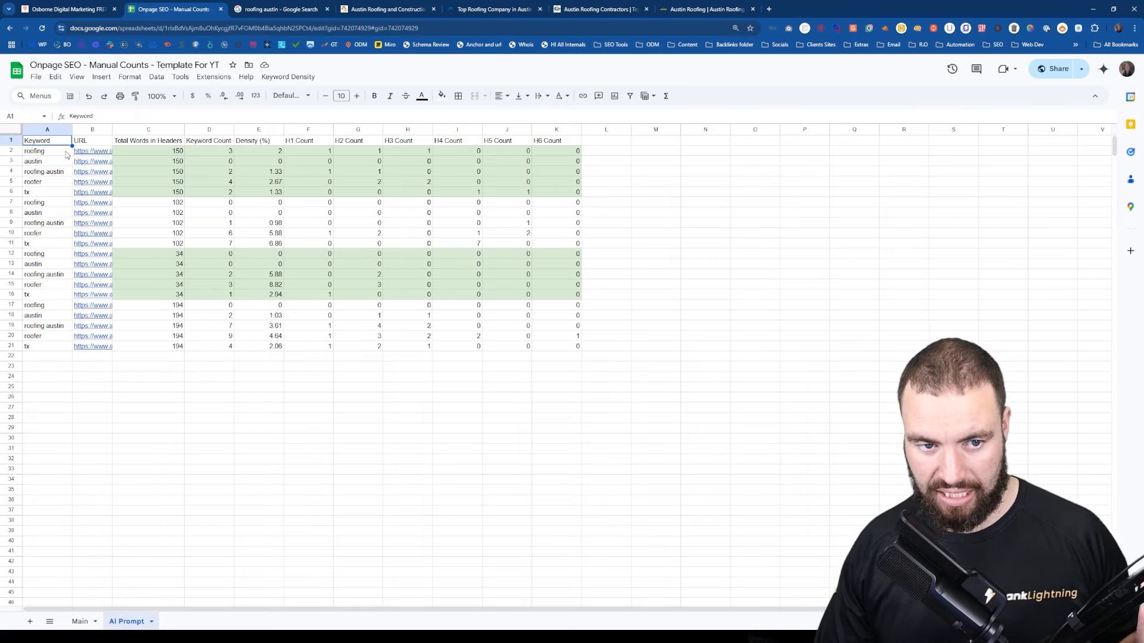
click(86, 142)
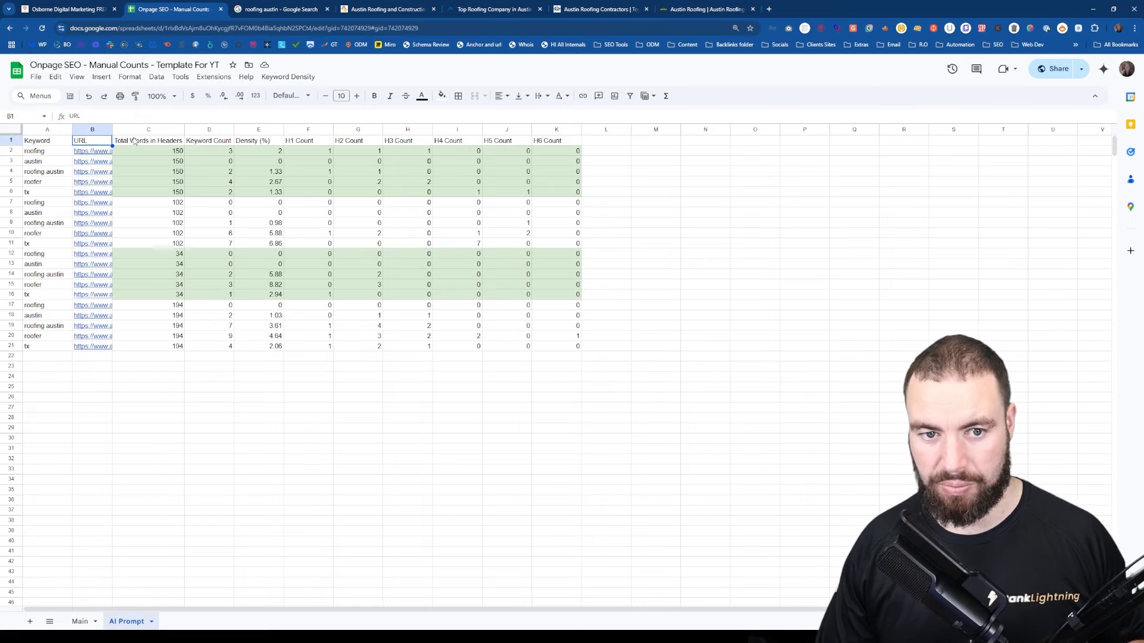
click(134, 141)
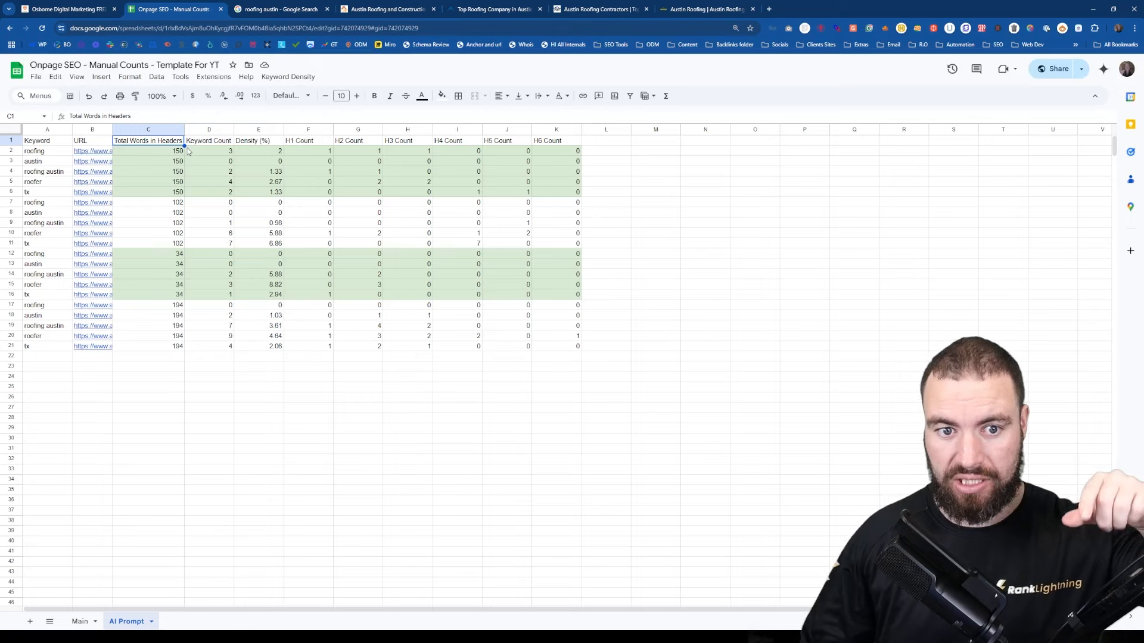
click(219, 145)
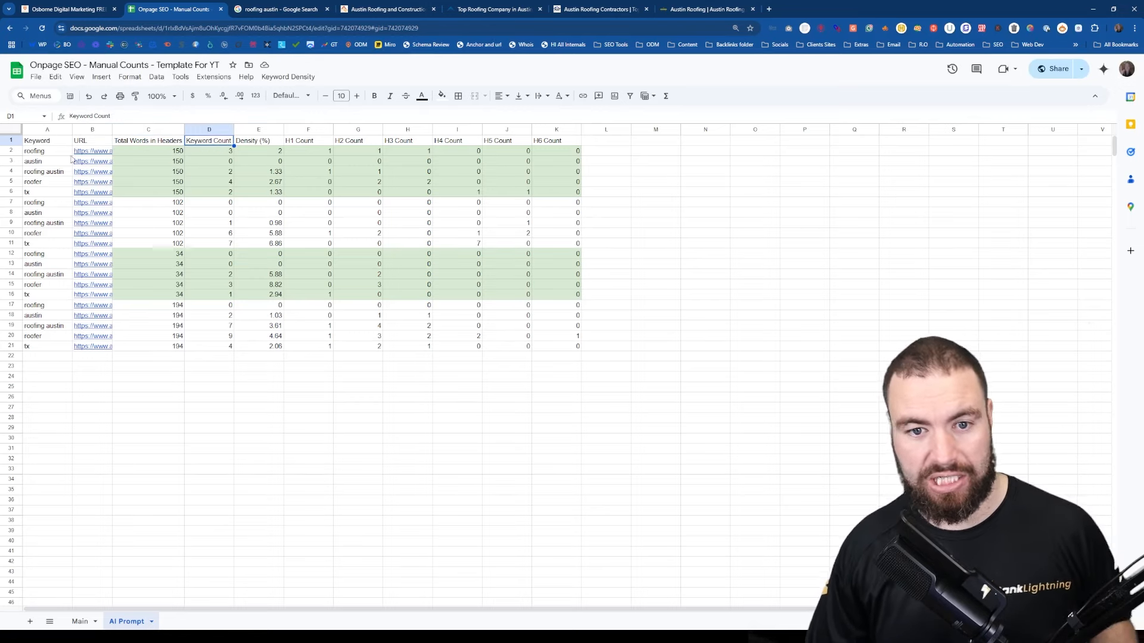
click(254, 143)
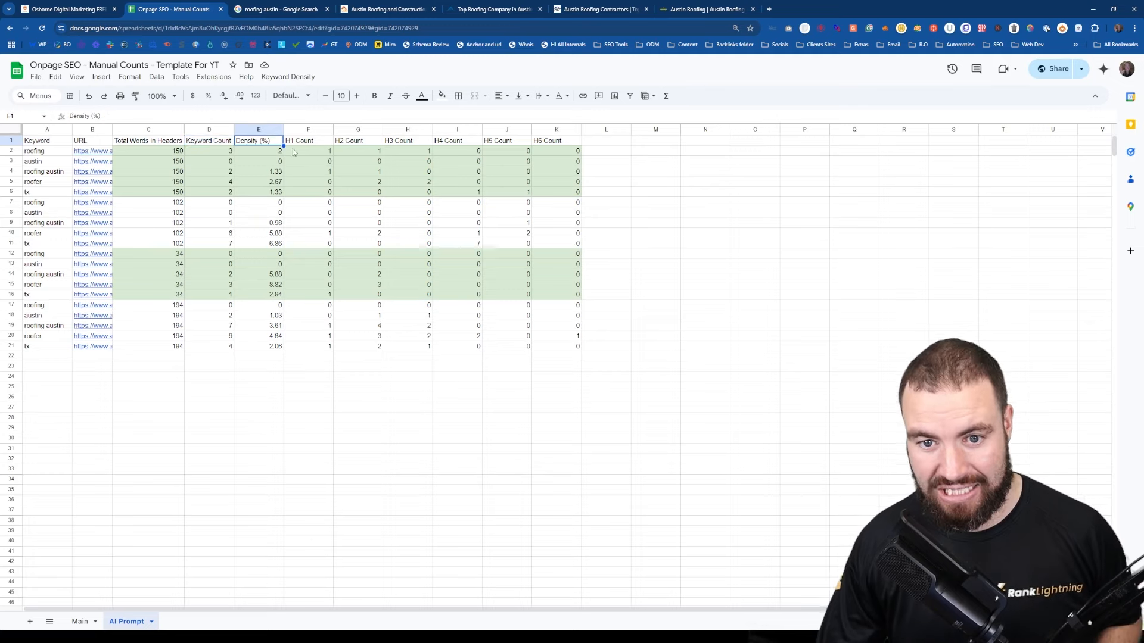
click(305, 143)
click(356, 142)
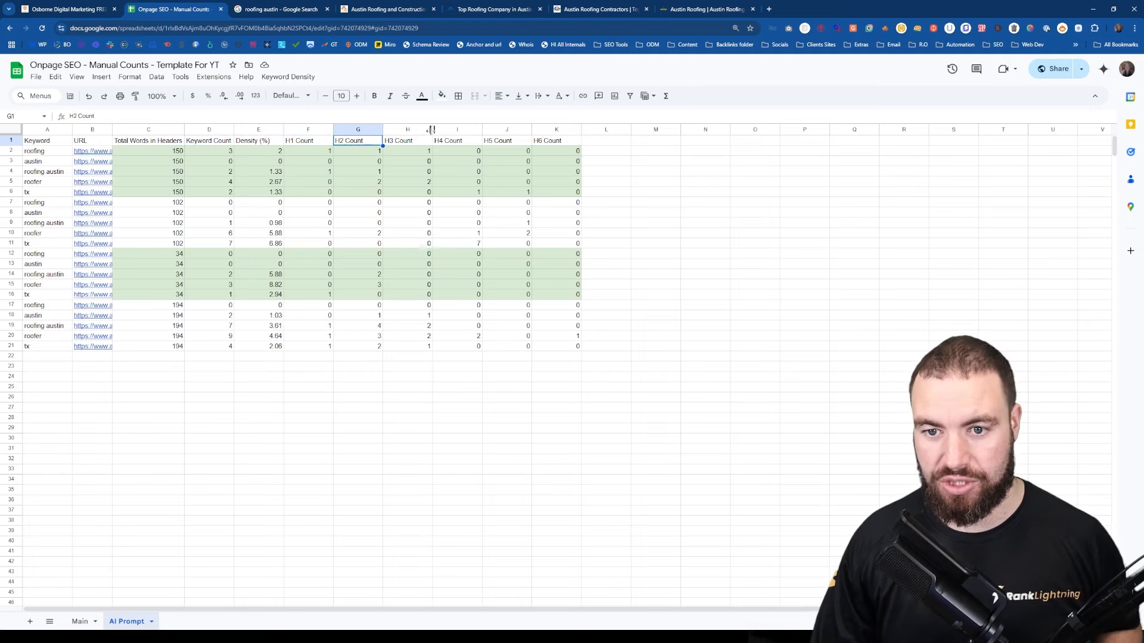
click(420, 143)
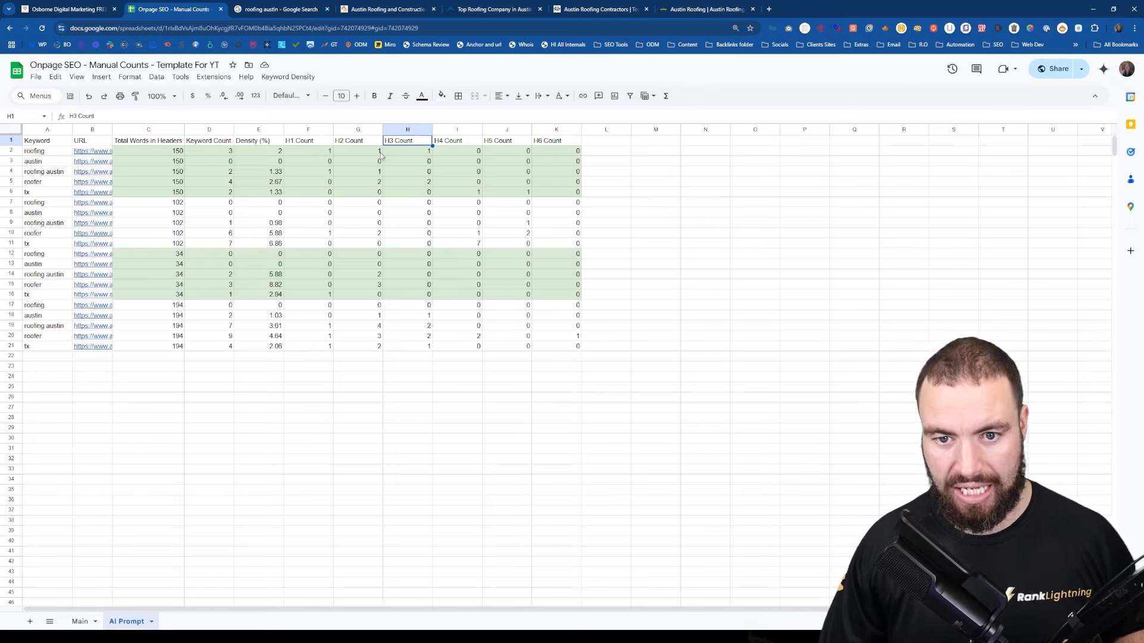
click(328, 156)
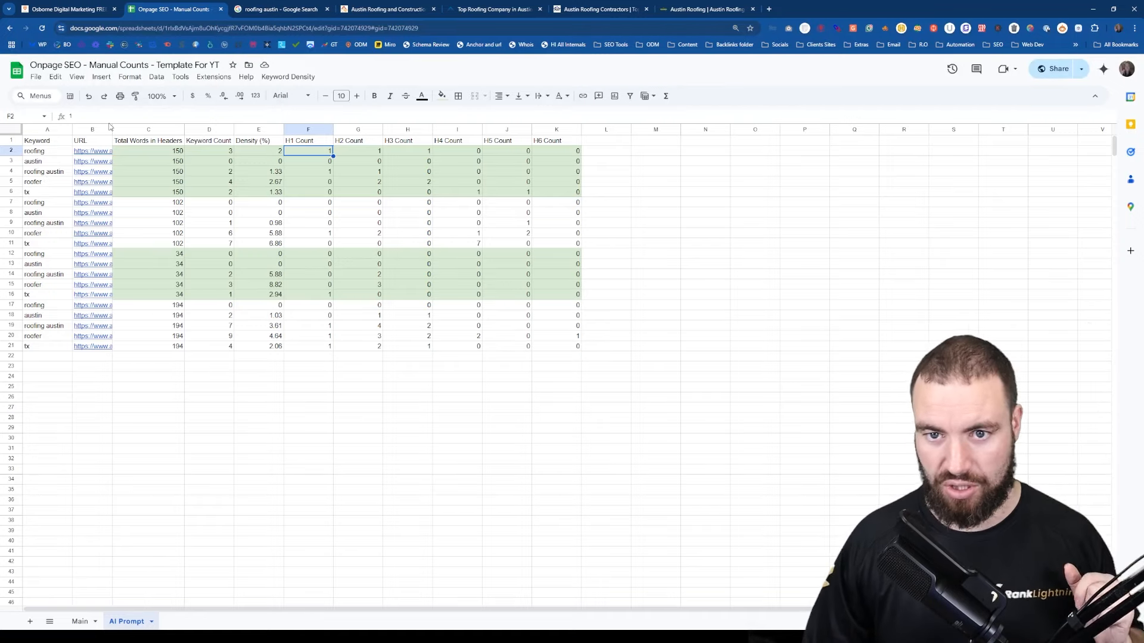
- Review the Google results for "roofing austin" and look over the open competitor roofing websites
click(275, 15)
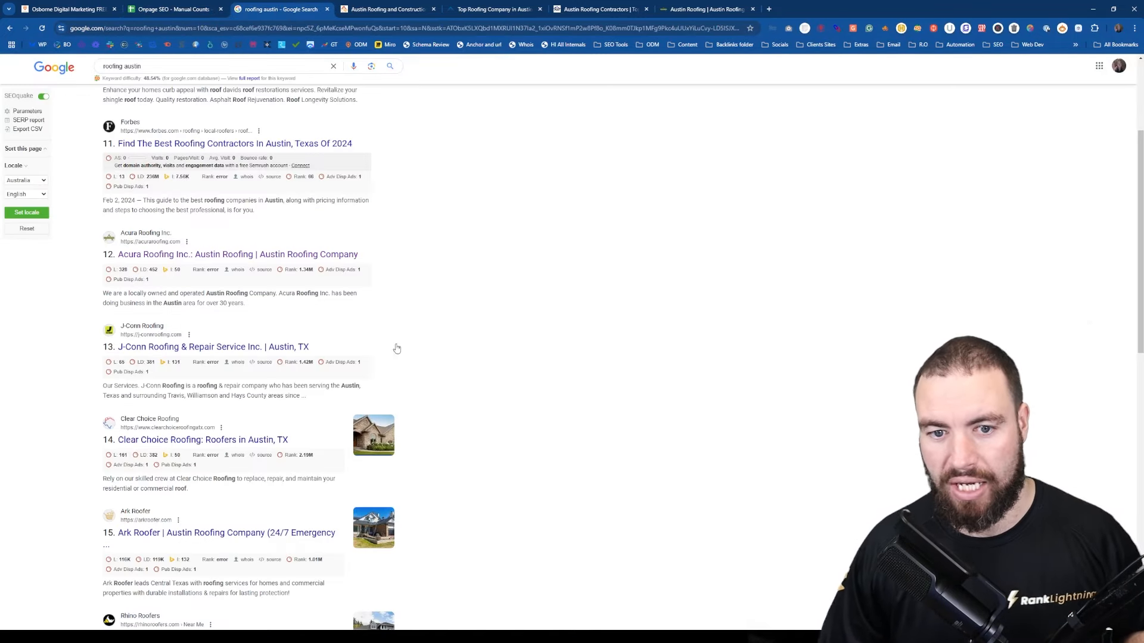
scroll(462, 340, up, 3)
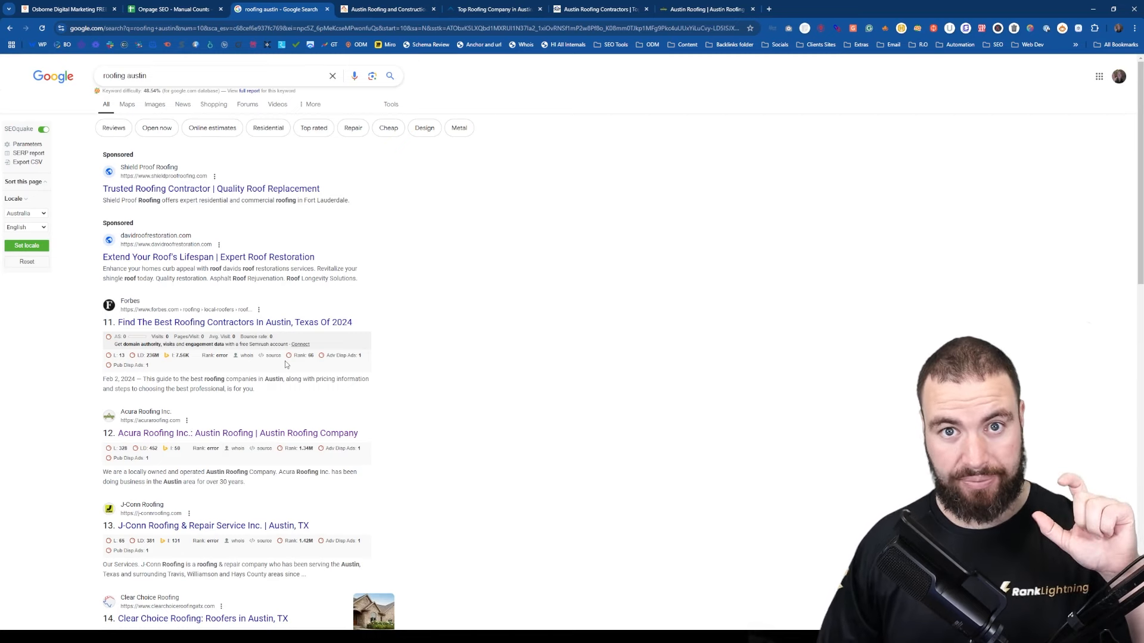
click(405, 14)
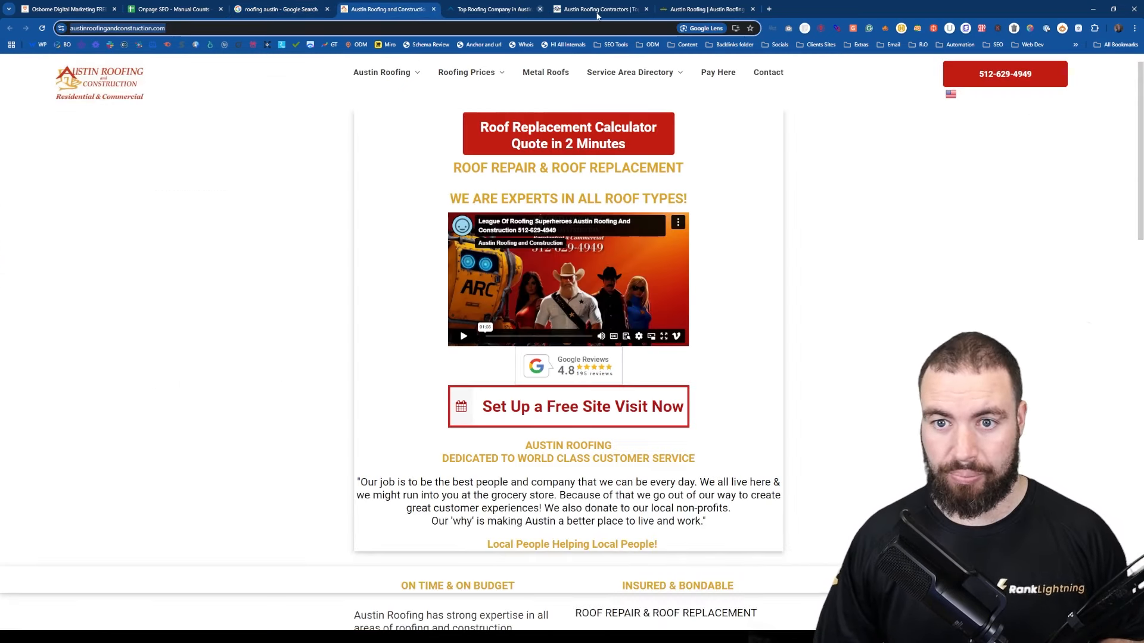
click(460, 13)
key(ctrl+Tab)
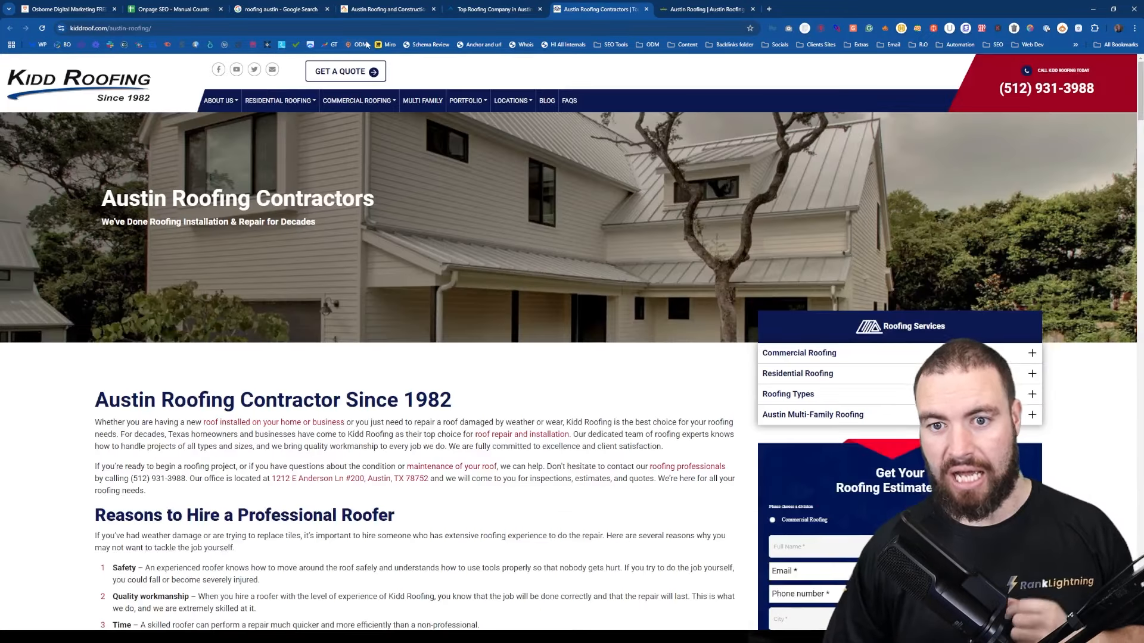
- Examine the content of the Austin Roofing and Construction homepage
click(356, 12)
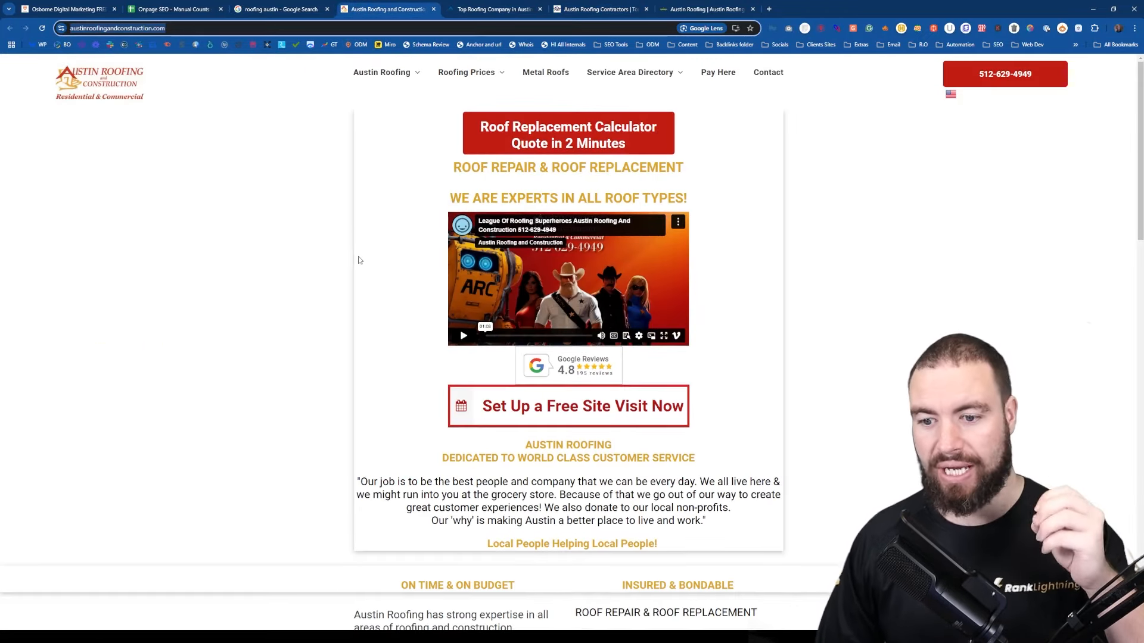
scroll(357, 256, down, 12)
scroll(363, 241, down, 10)
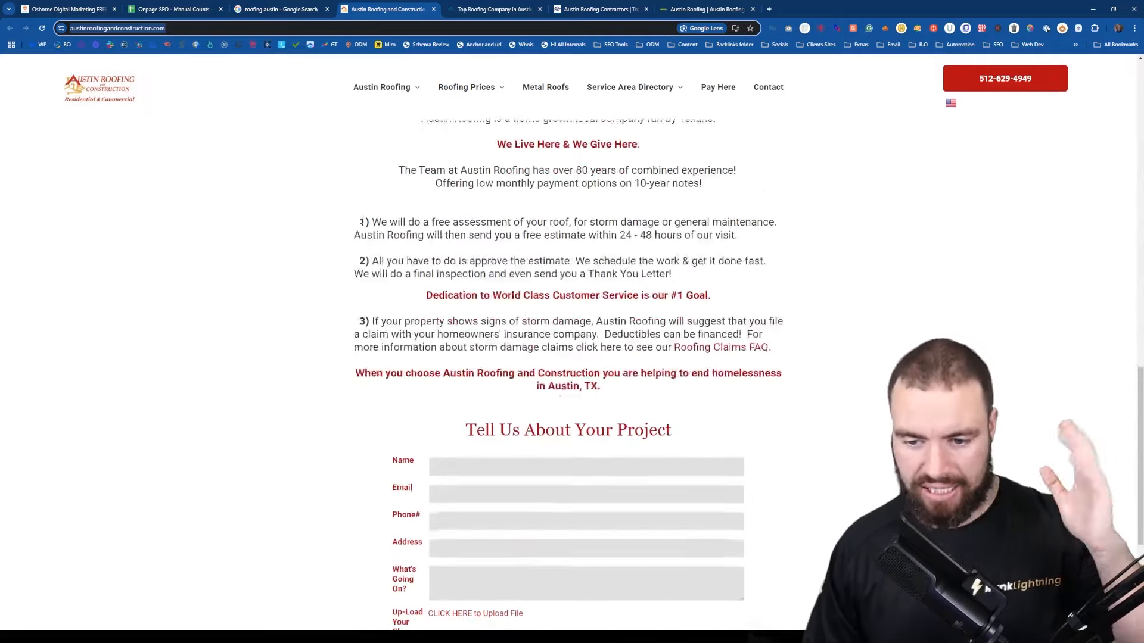
scroll(294, 188, up, 7)
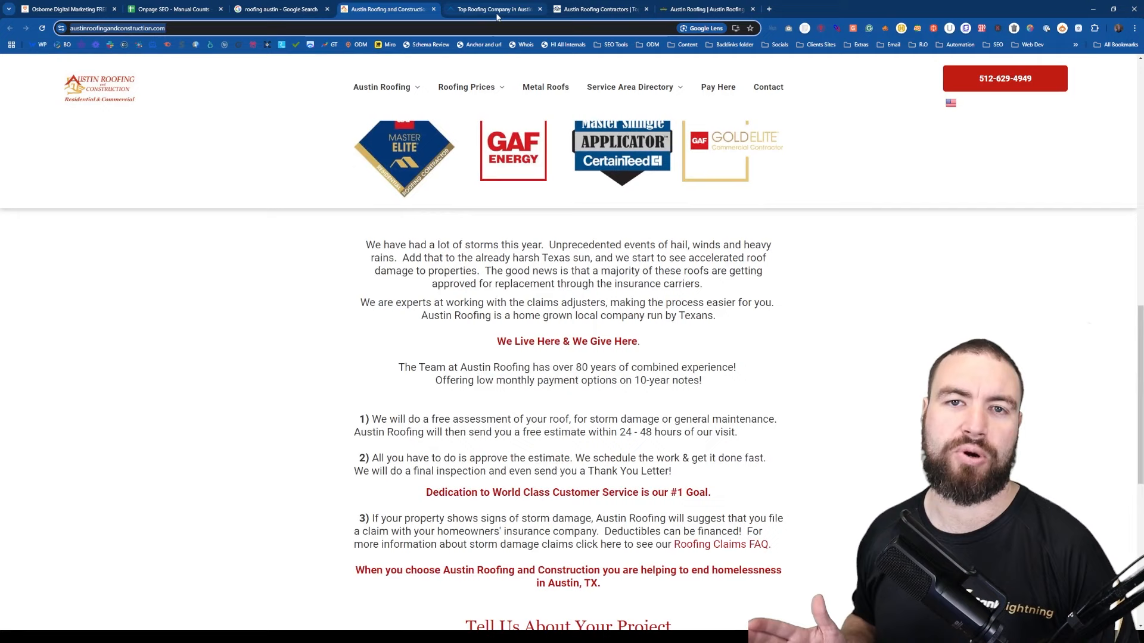
- On the spreadsheet's AI Prompt sheet, delete the contents of A2:L24 below the headers and reset the range's fill color
click(181, 9)
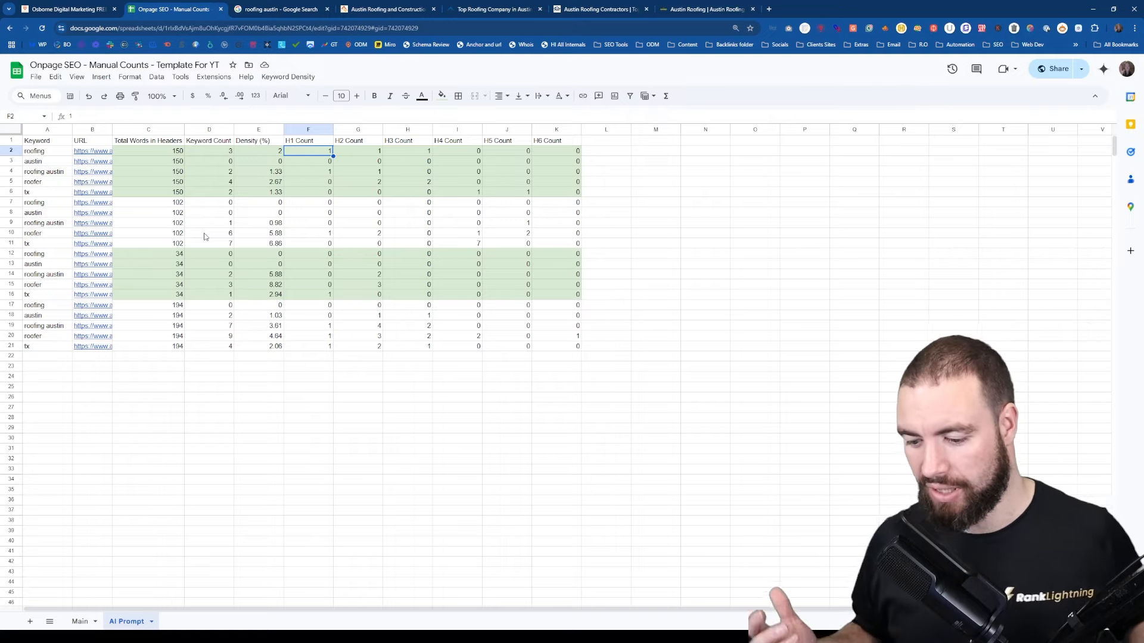
click(430, 264)
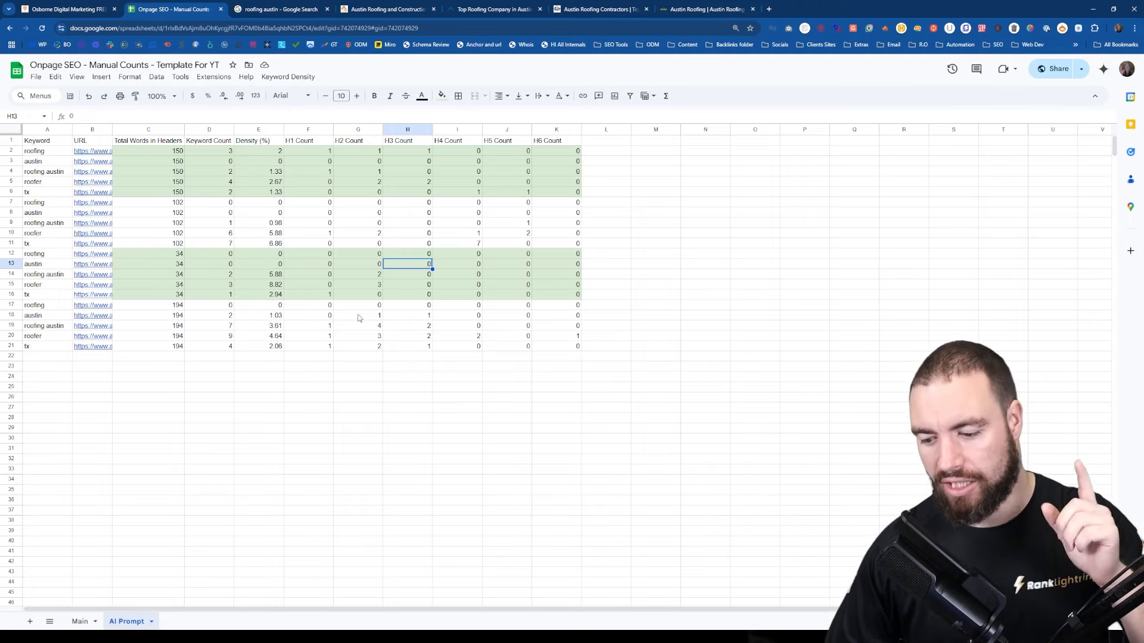
drag(42, 151, 596, 376)
key(Delete)
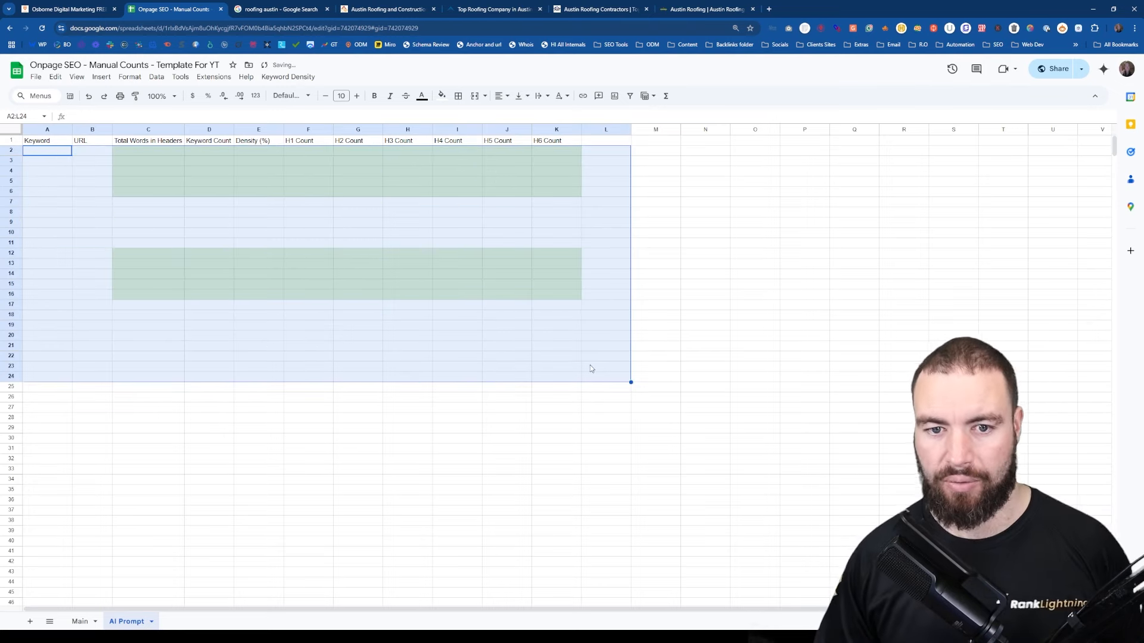
click(441, 96)
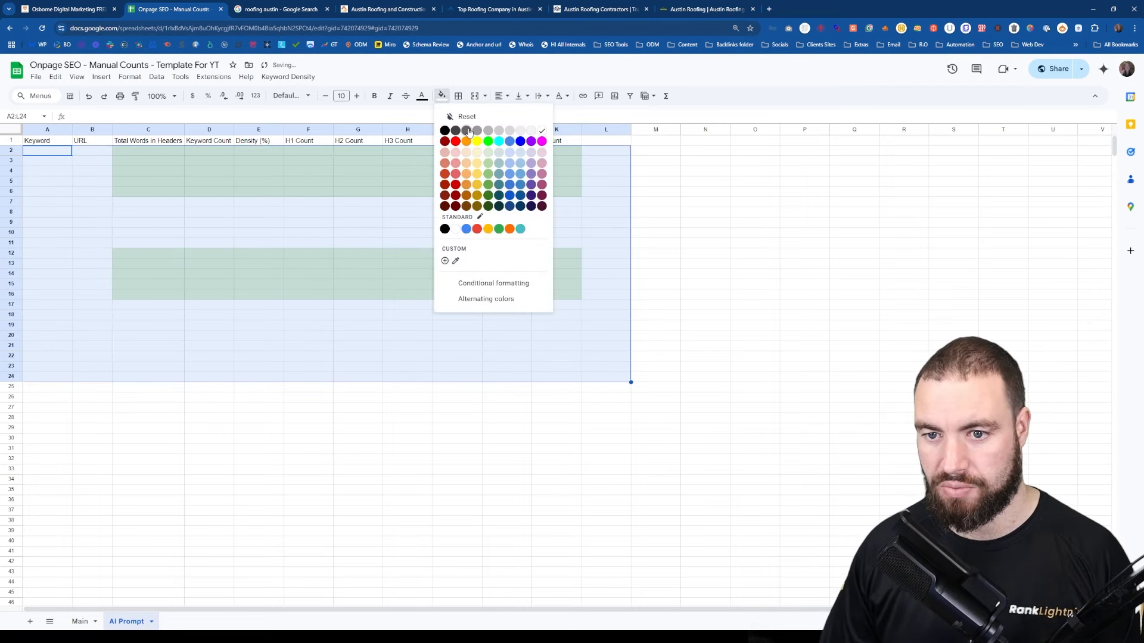
click(478, 118)
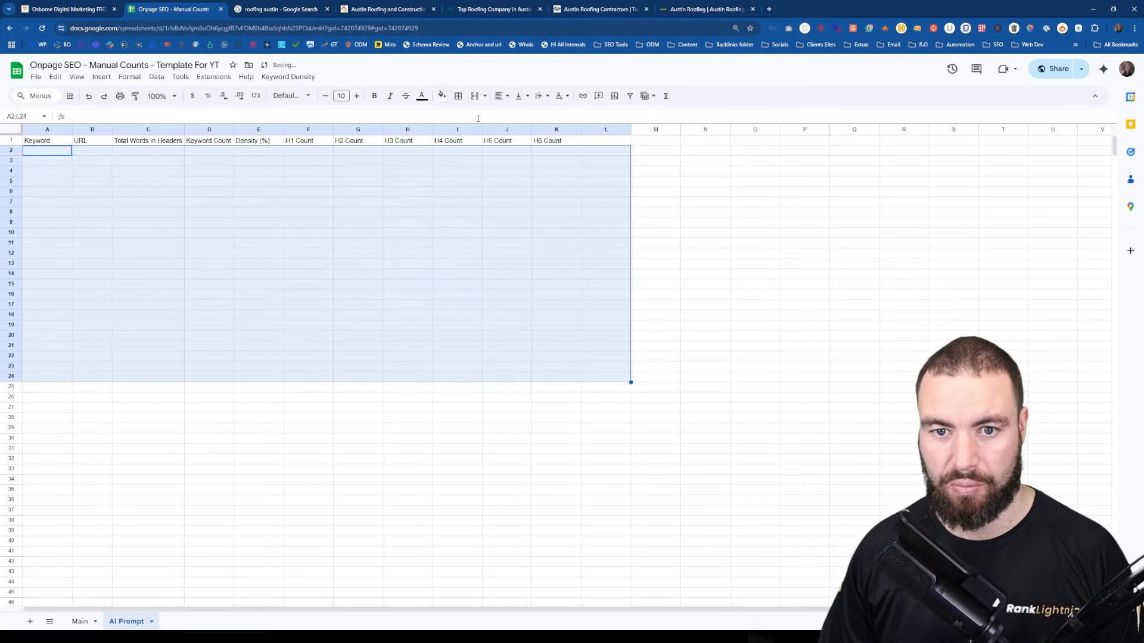
- Look at the spreadsheet's available macros and the custom Keyword Density command, then select cell A2
click(212, 76)
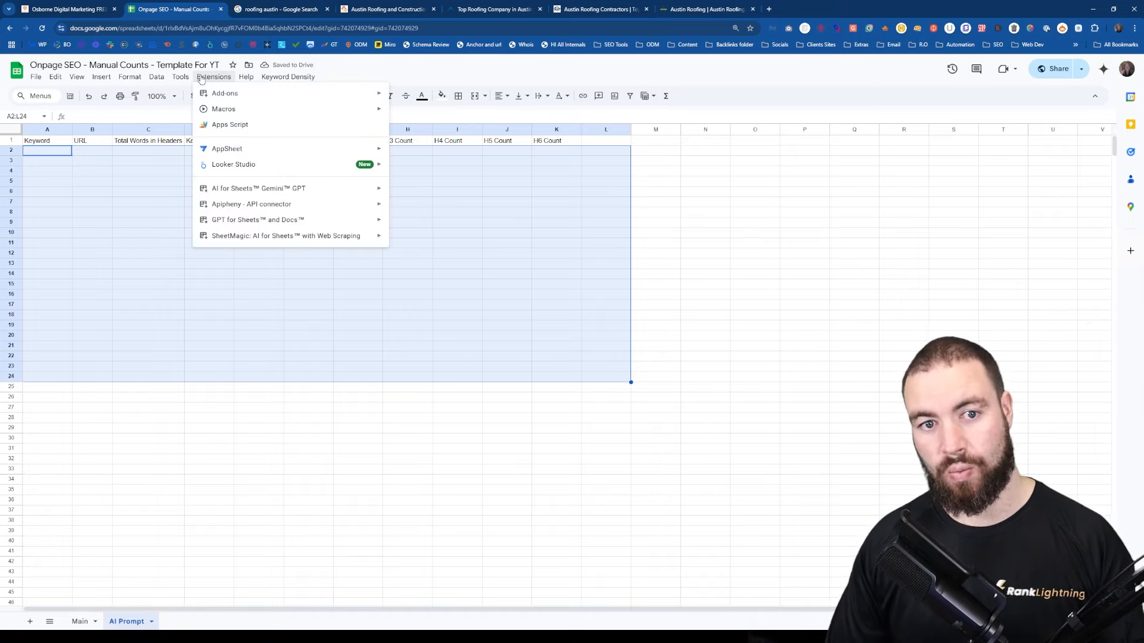
mouse_move(240, 100)
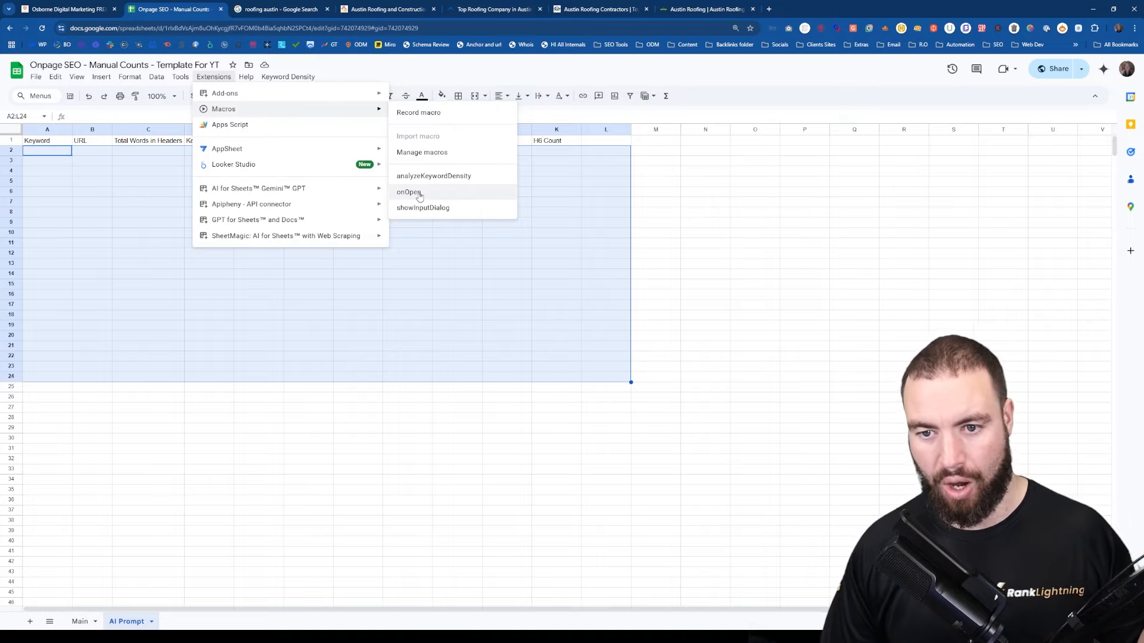
click(672, 255)
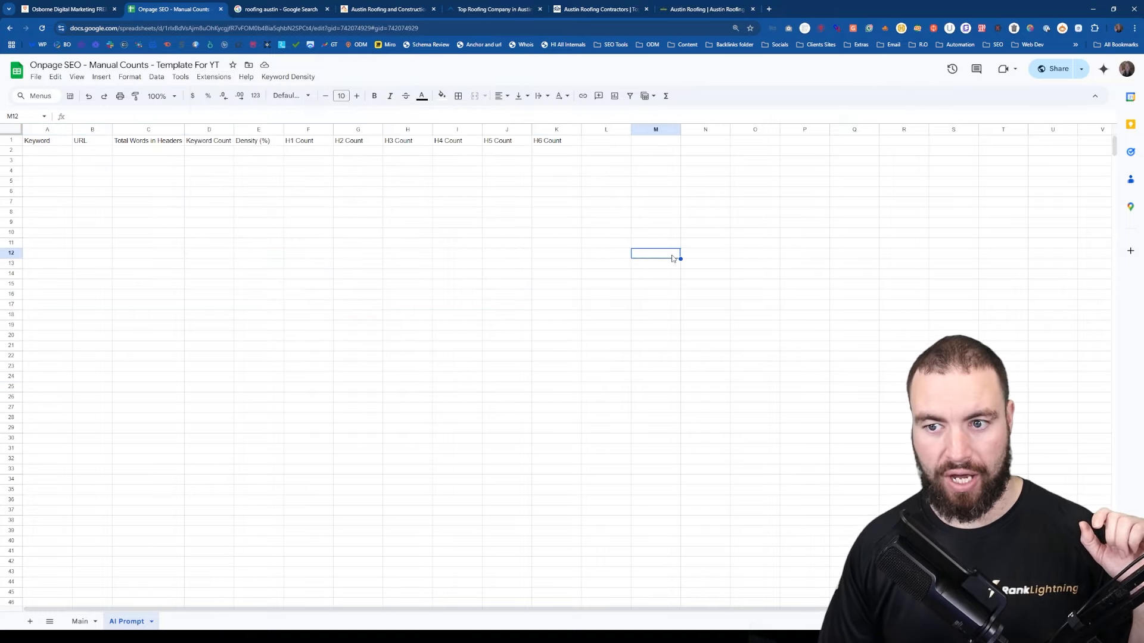
click(295, 80)
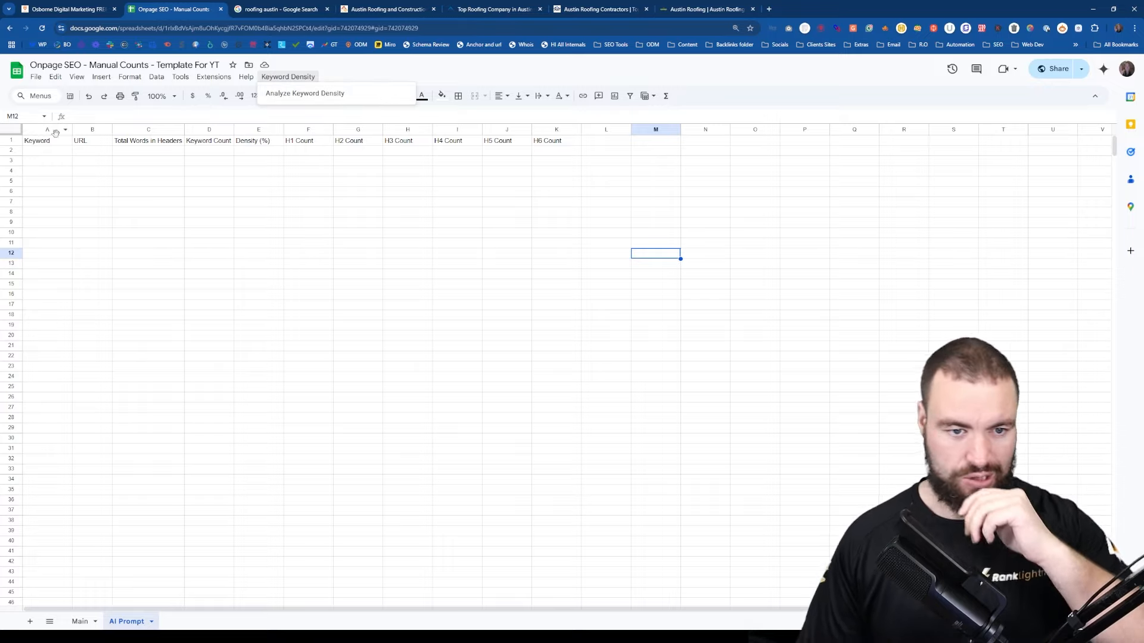
click(62, 156)
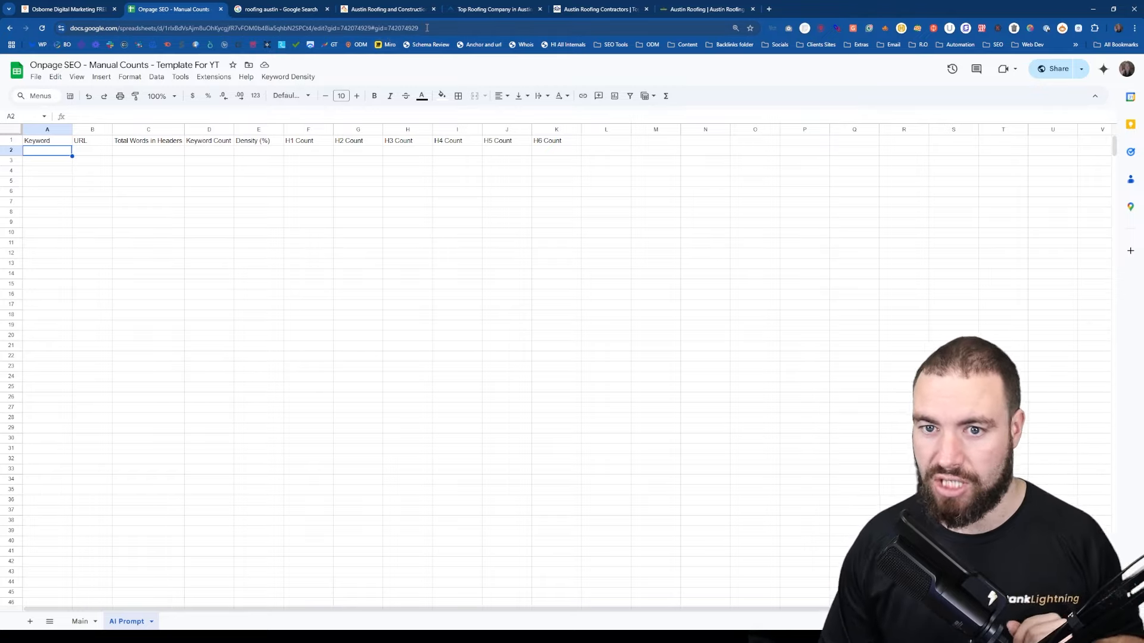
- Copy the web address of the Austin Roofing and Construction homepage
click(395, 10)
click(347, 29)
key(ctrl+c)
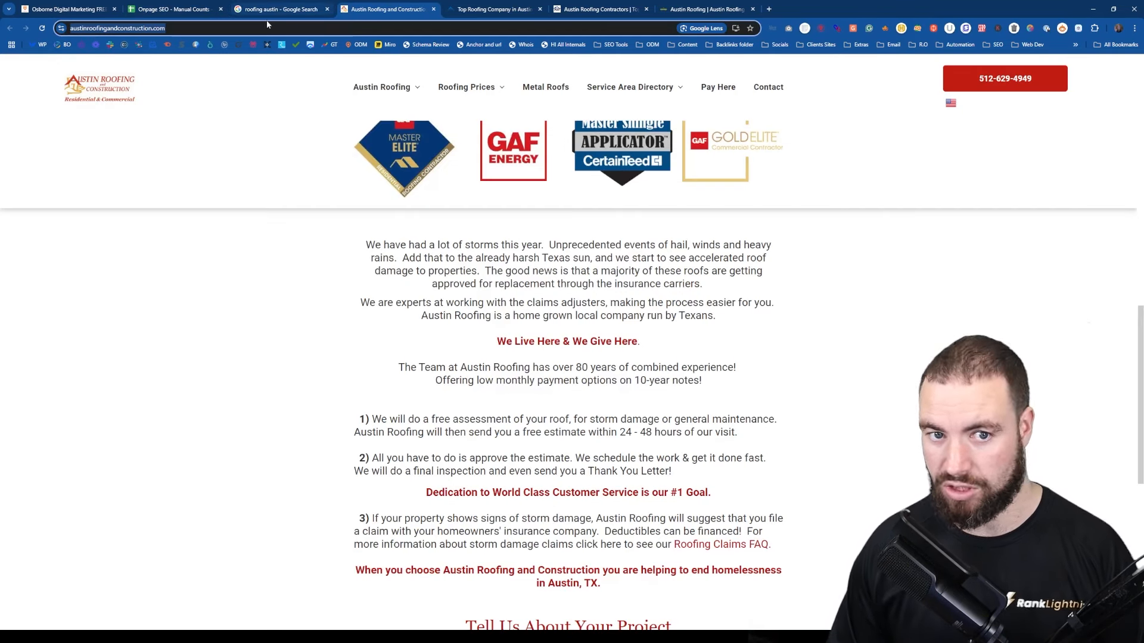
- On the spreadsheet's AI Prompt sheet, run the Keyword Density analysis for "roofing austin" on the copied Austin Roofing and Construction homepage address
click(173, 9)
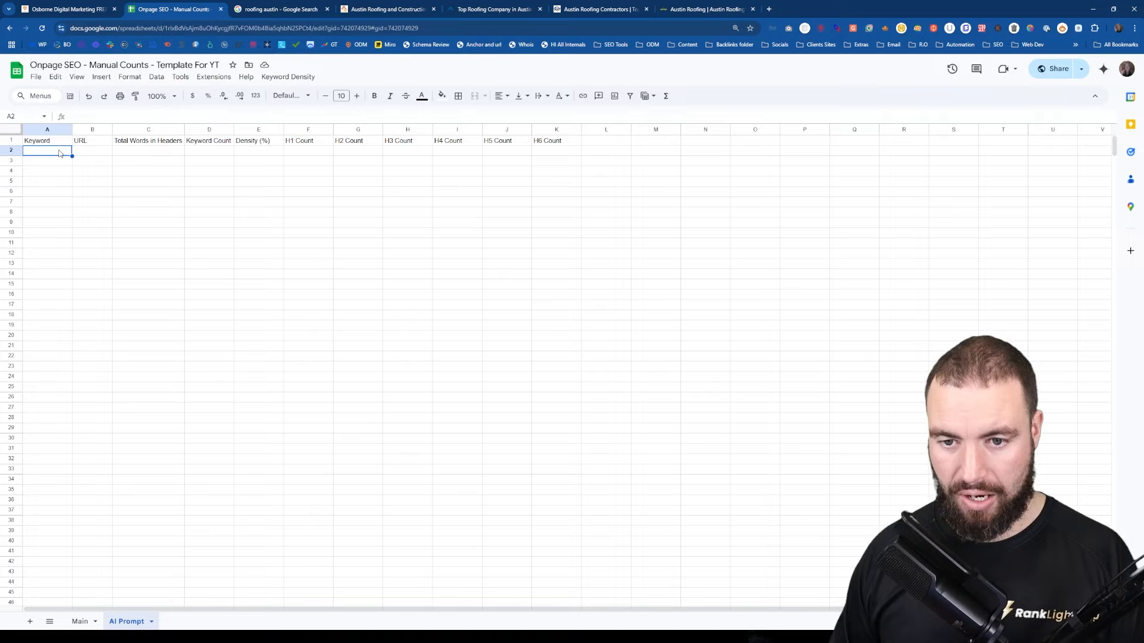
click(287, 77)
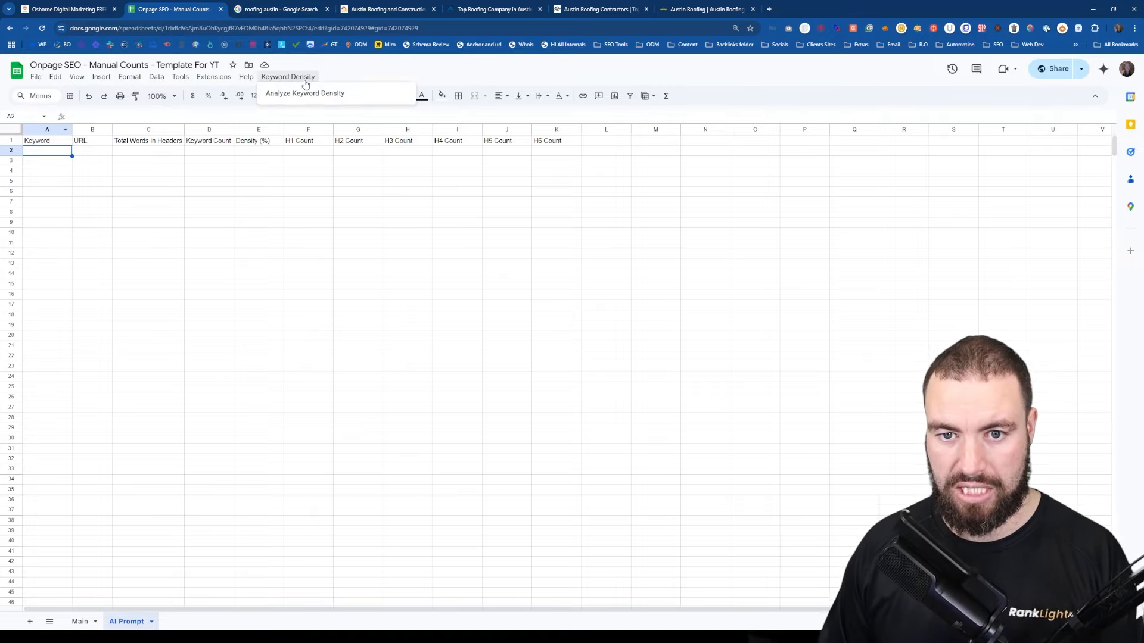
click(314, 94)
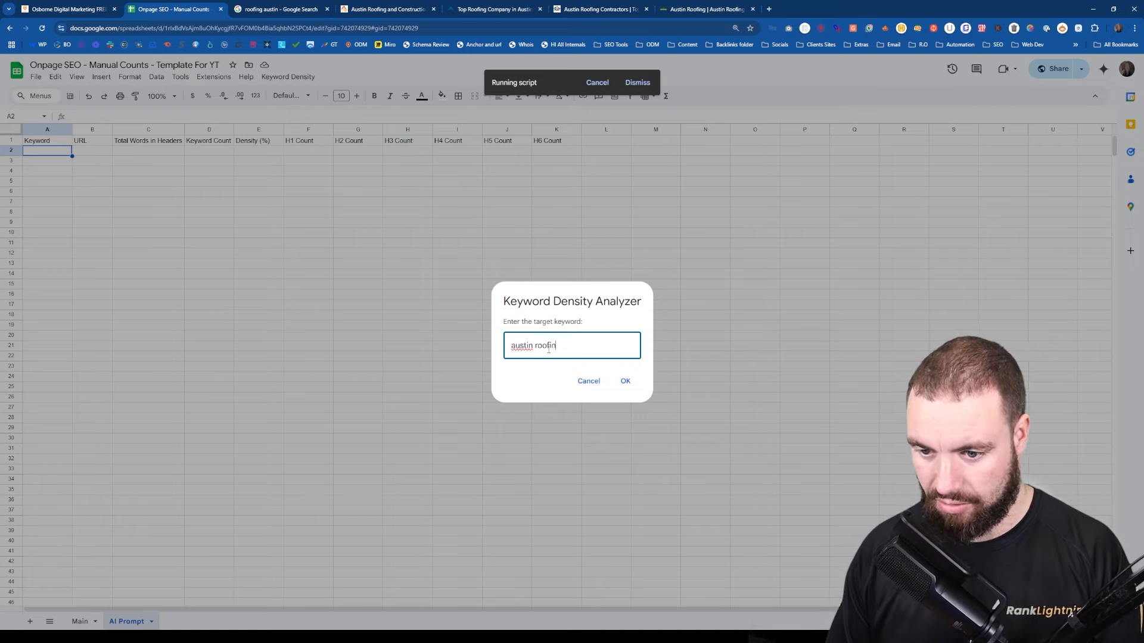
key(ctrl+a)
text(a)
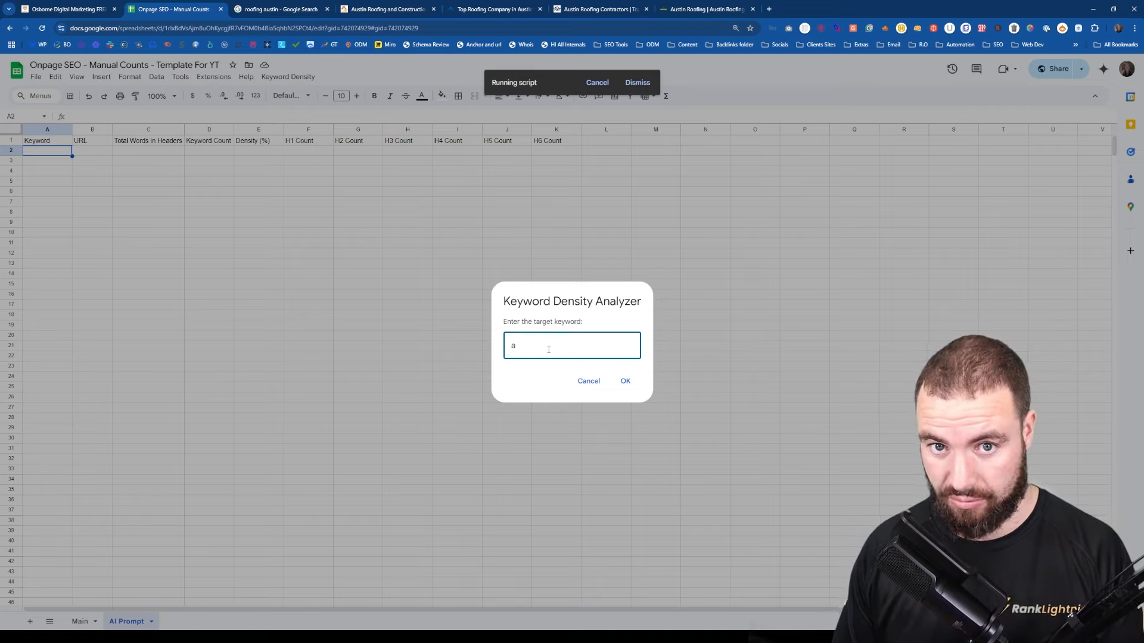
text(oofing austin)
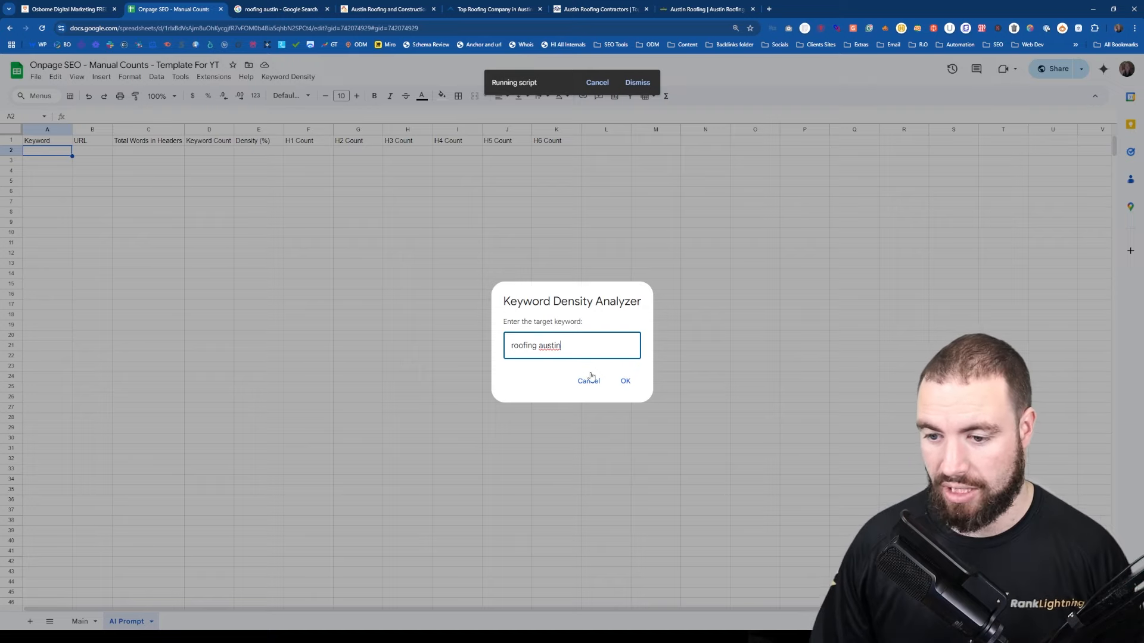
click(625, 381)
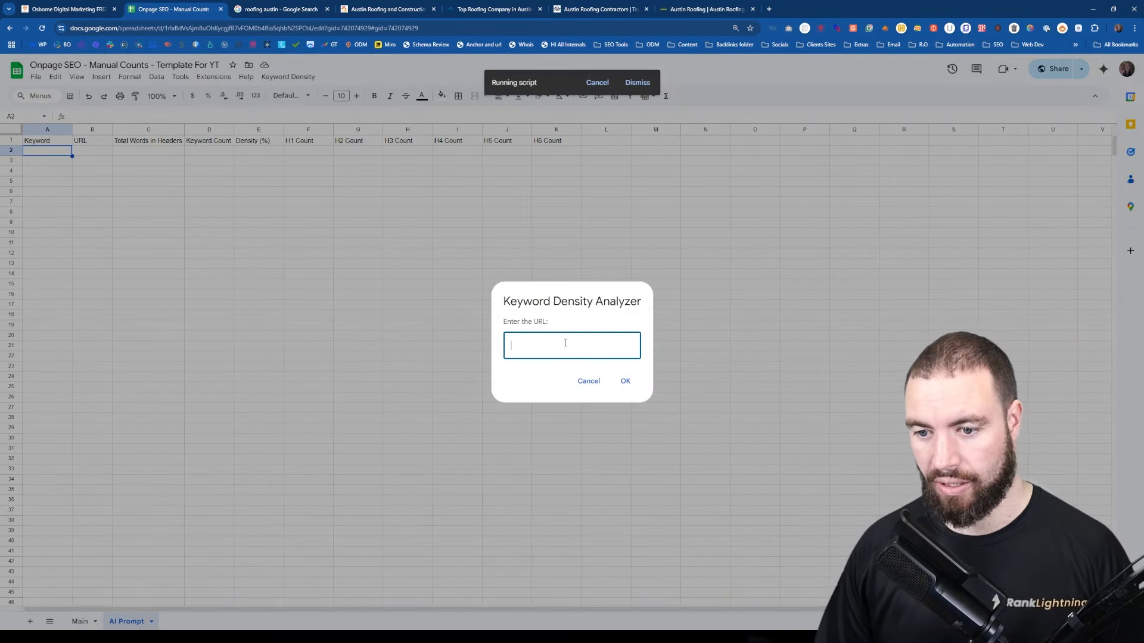
key(ctrl+v)
click(625, 381)
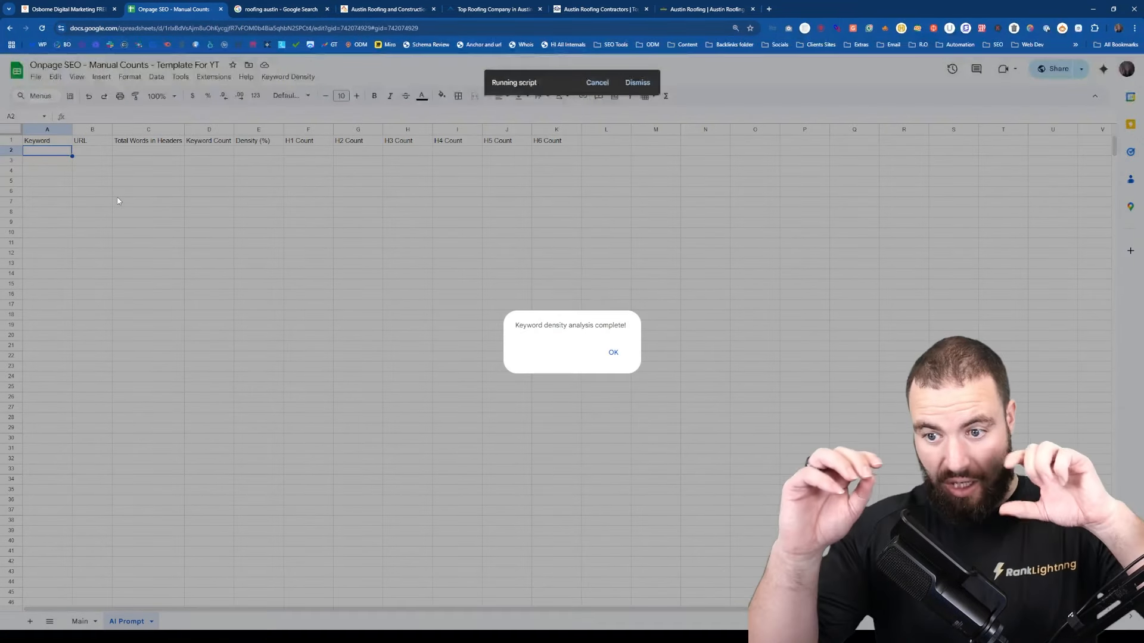
click(613, 352)
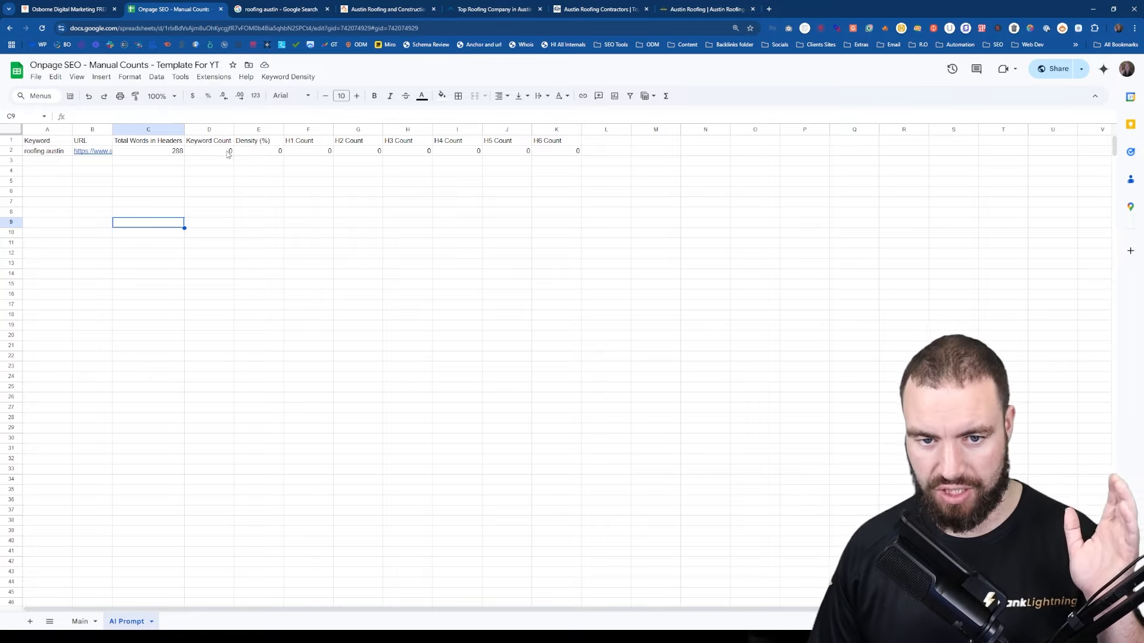
- Review the "roofing austin" results in row 2 across D2:K2, and view the Austin Roofing and Construction homepage for comparison
drag(228, 153, 577, 154)
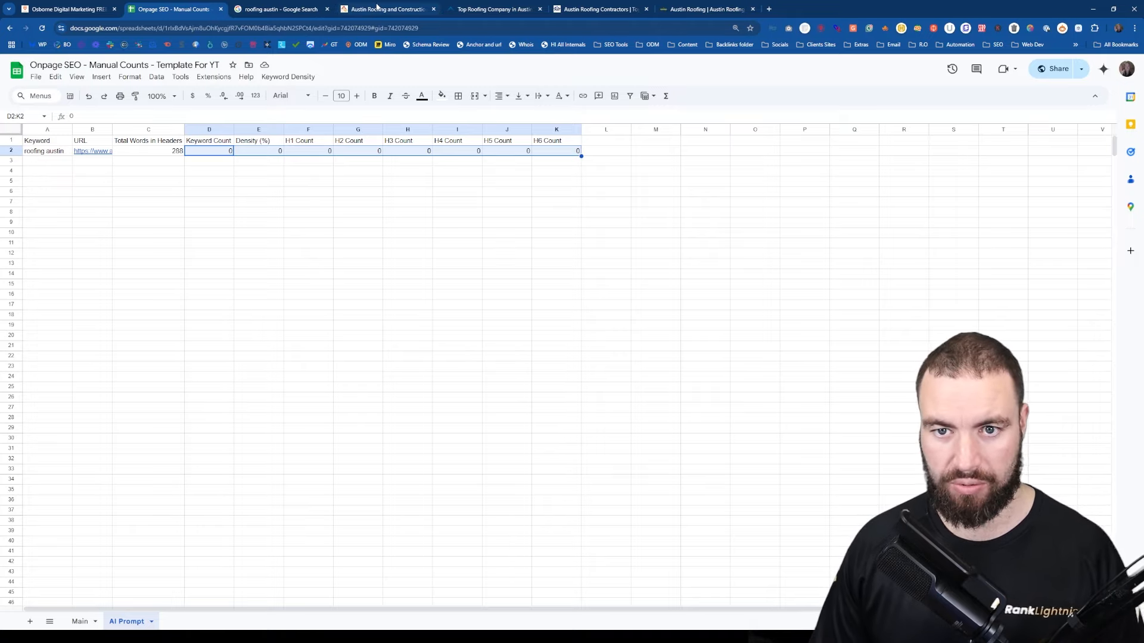
click(59, 161)
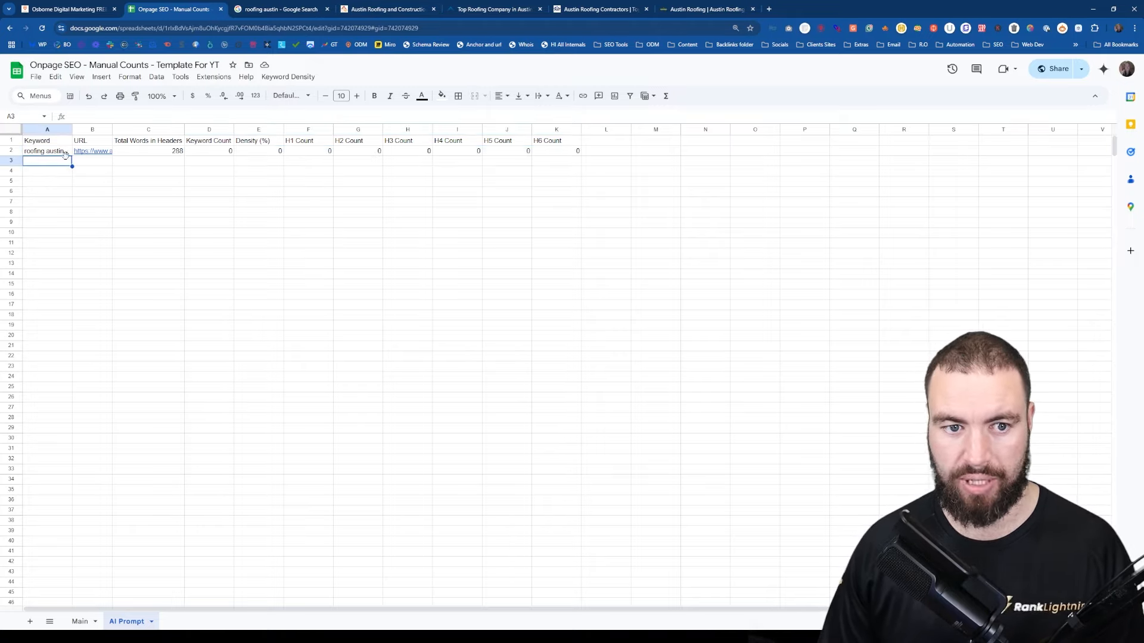
click(62, 152)
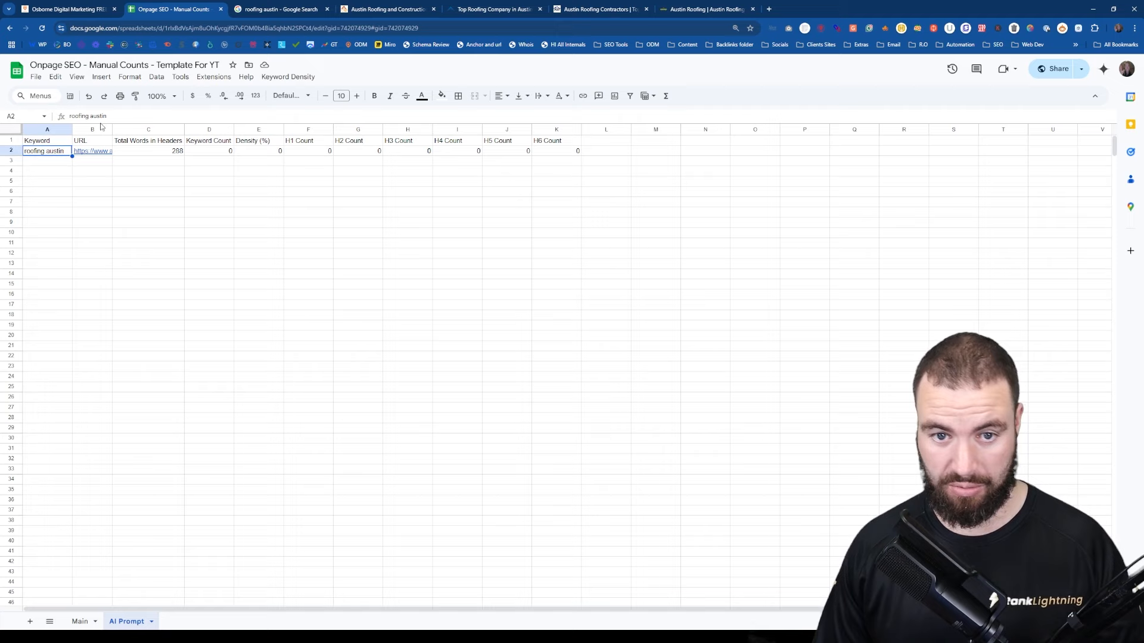
click(375, 12)
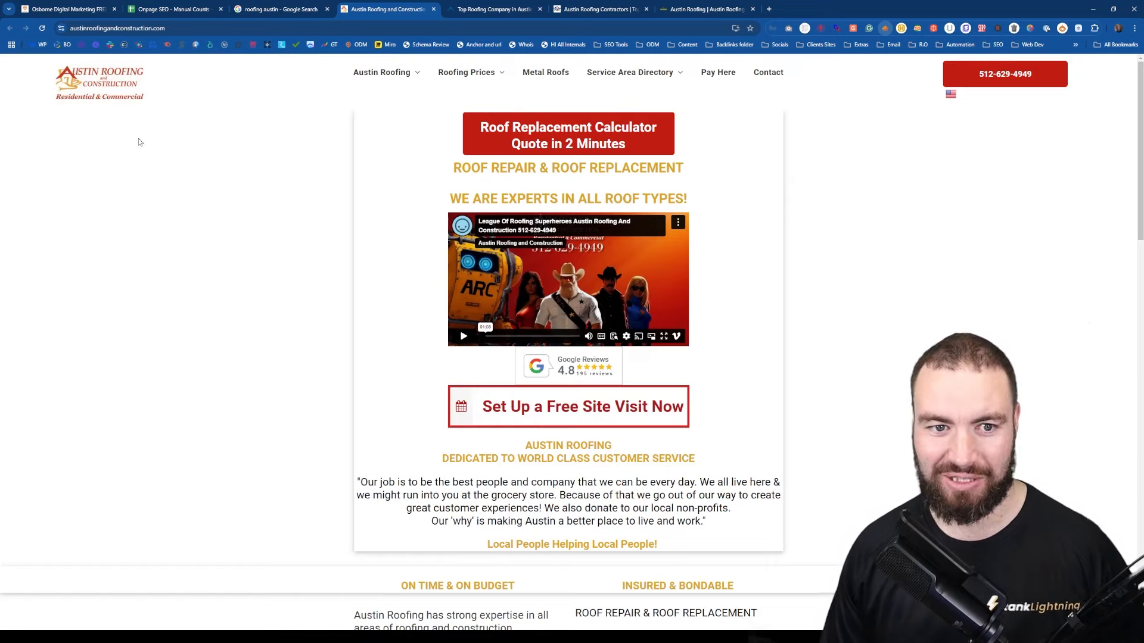
click(173, 9)
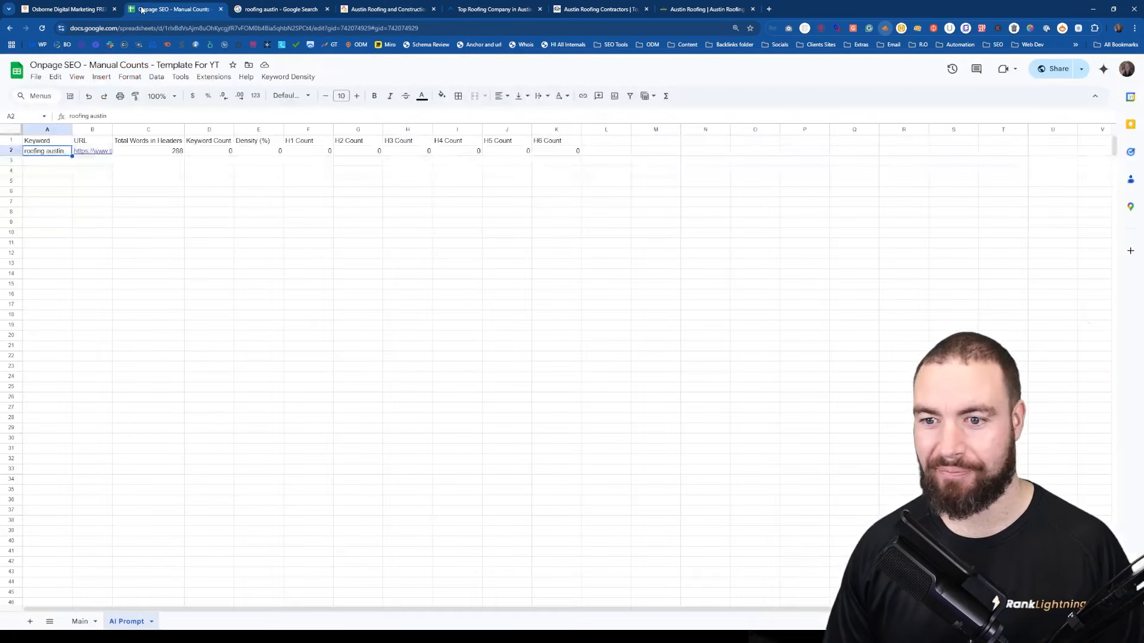
click(63, 163)
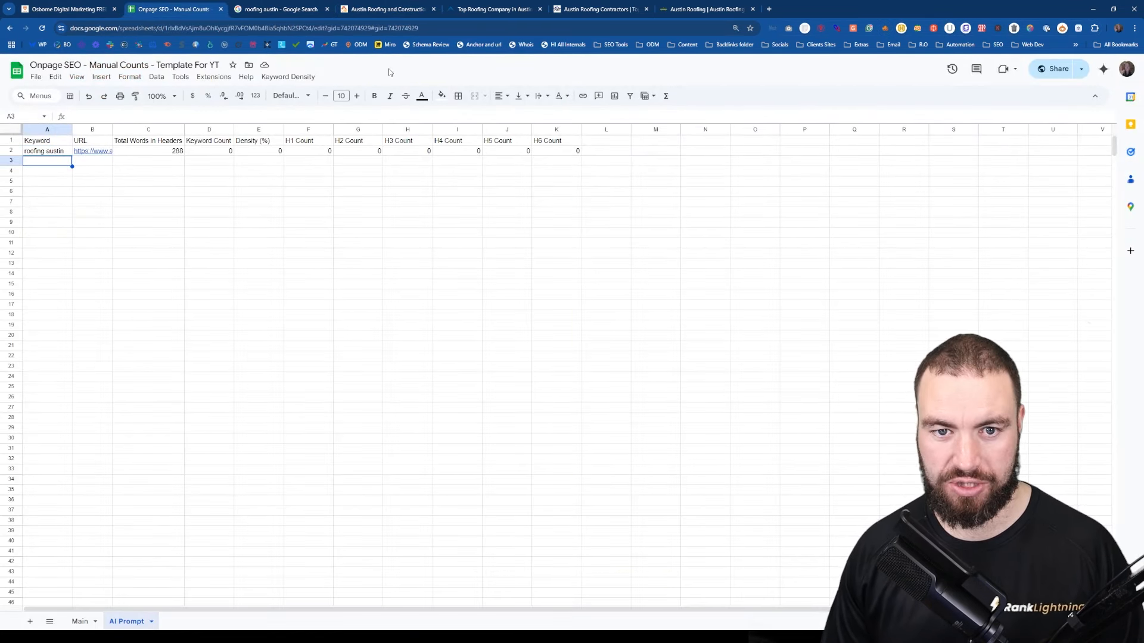
click(289, 76)
click(322, 96)
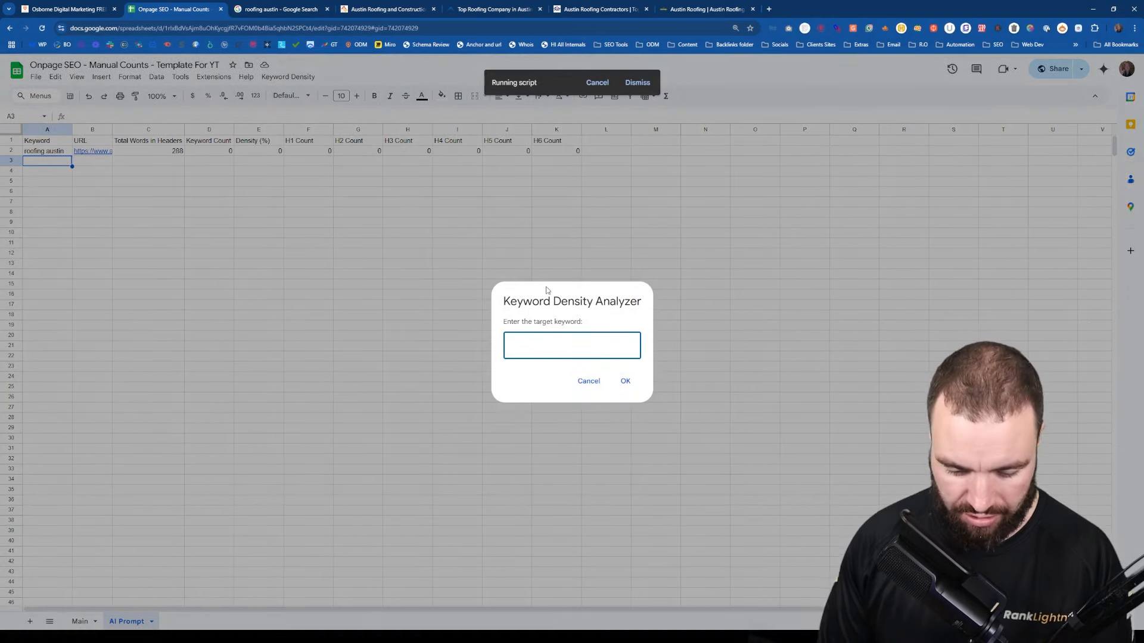
text(austin roofing)
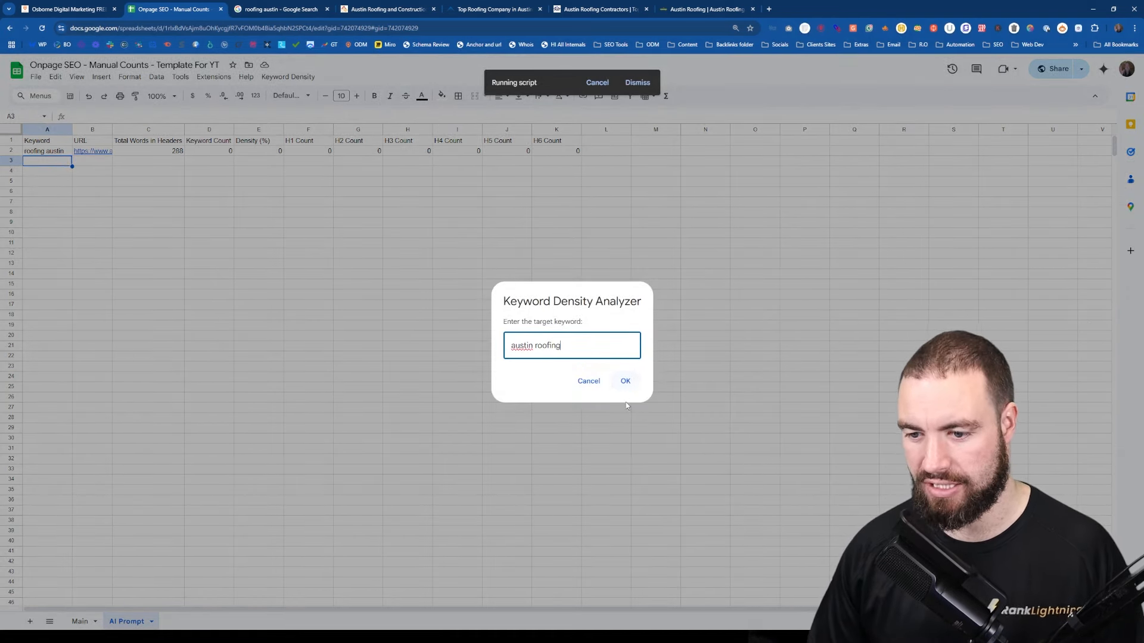
click(625, 382)
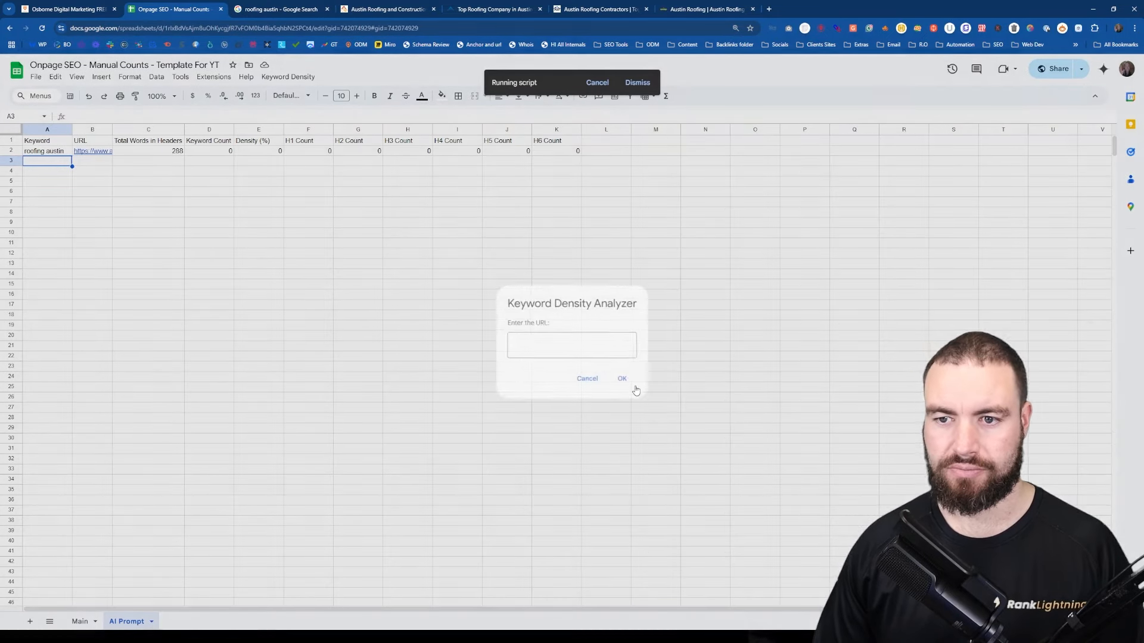
text(https://www.austinroofingandconstruction.com/)
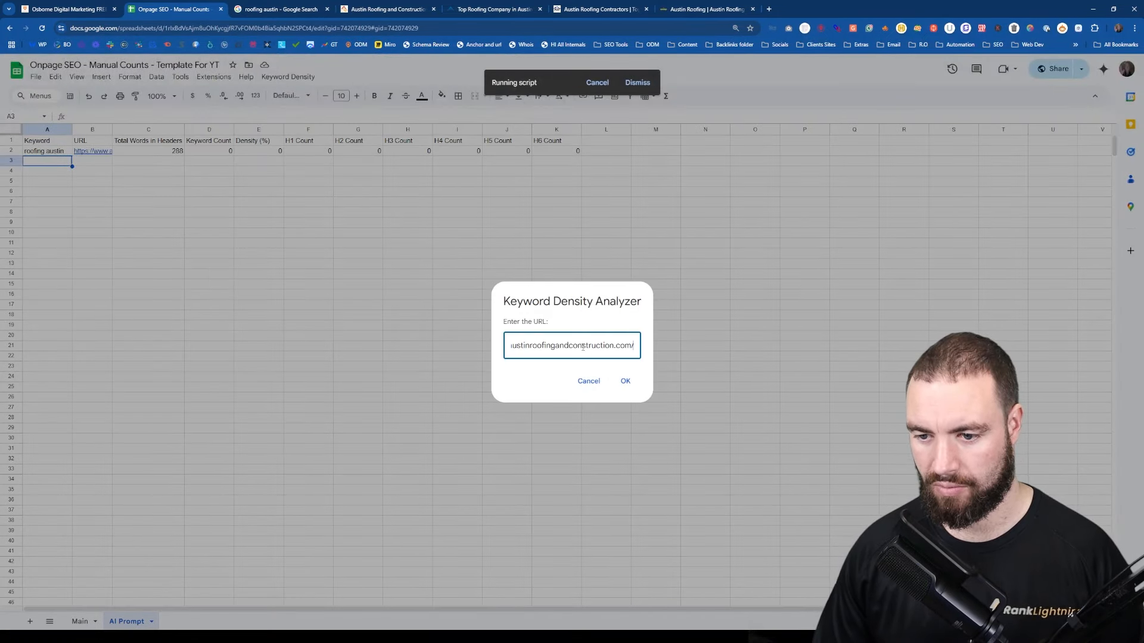
click(625, 380)
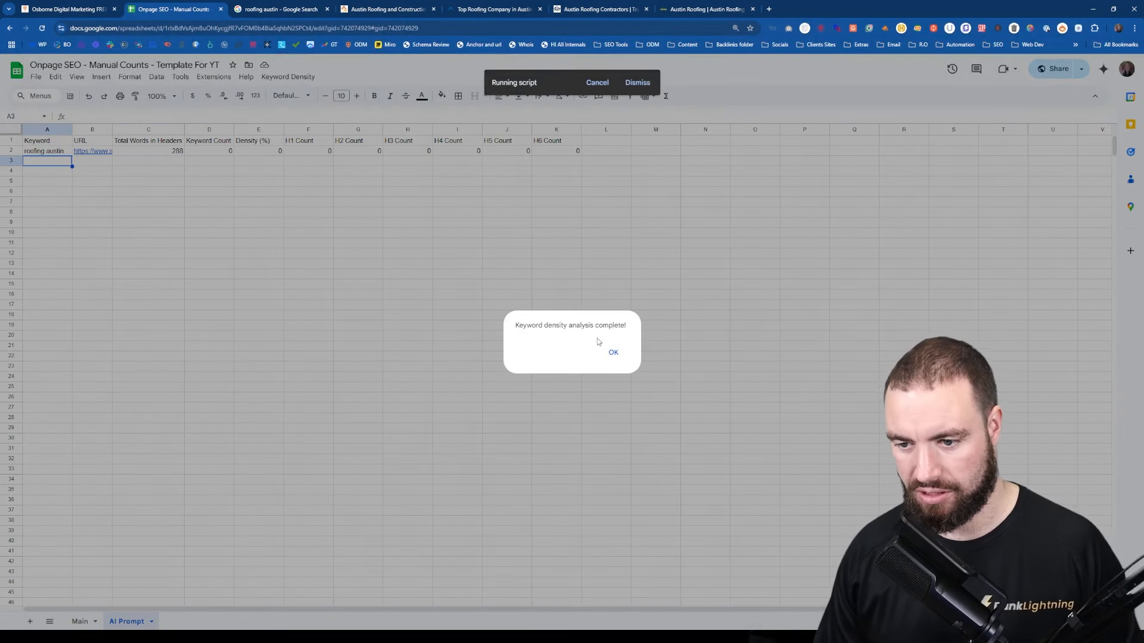
click(613, 352)
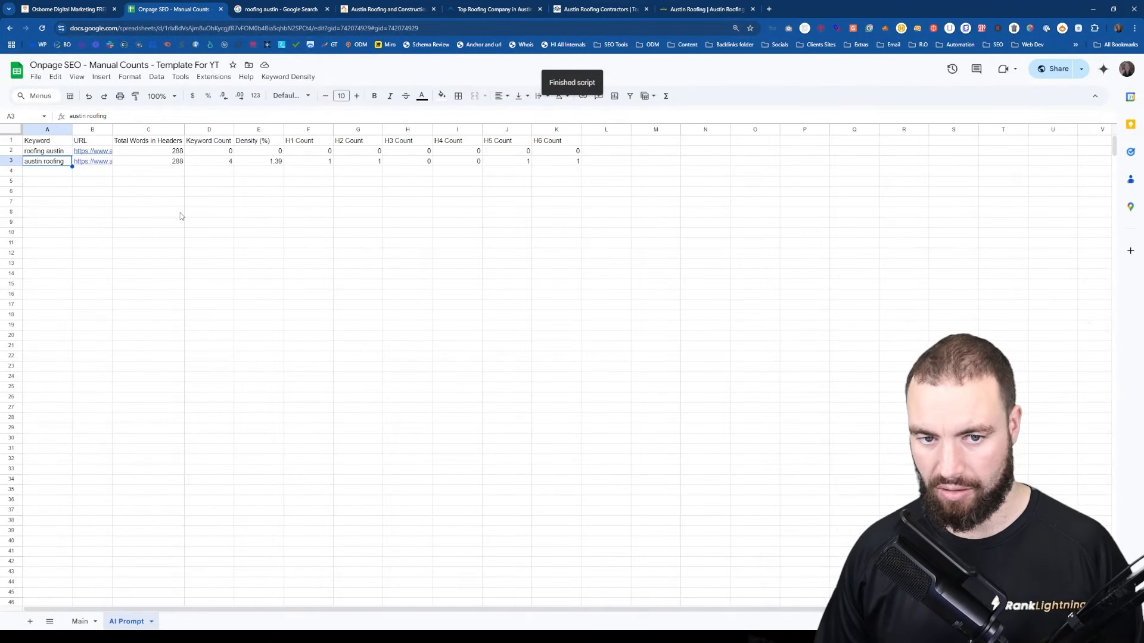
- Examine the keyword count, density and per-heading counts for "austin roofing" in row 3
key(ctrl+plus)
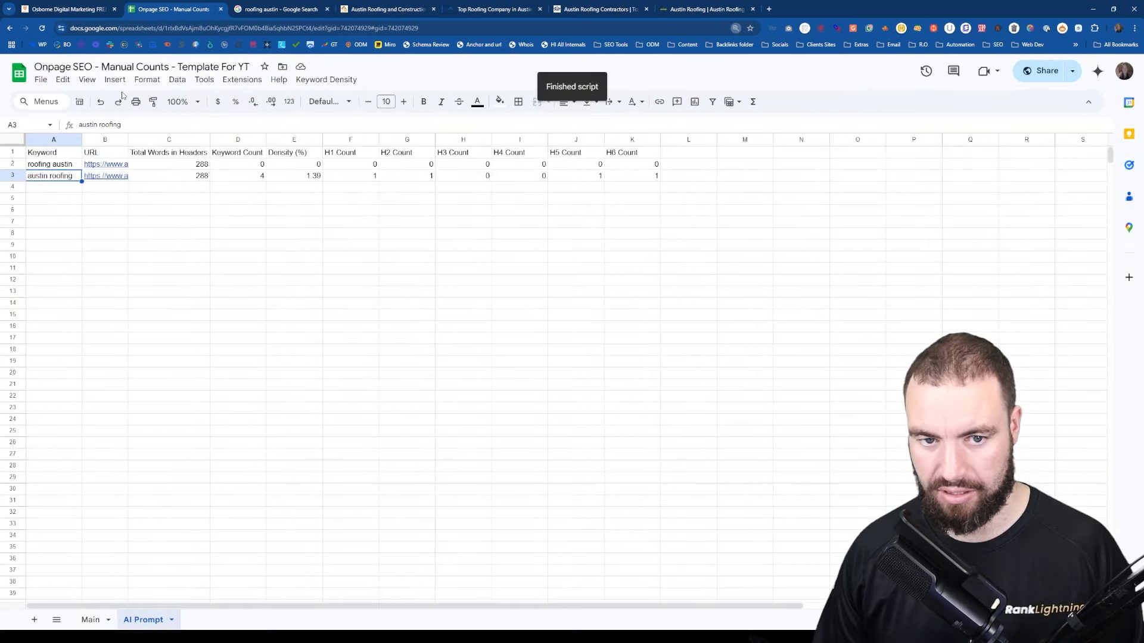
key(ctrl+plus)
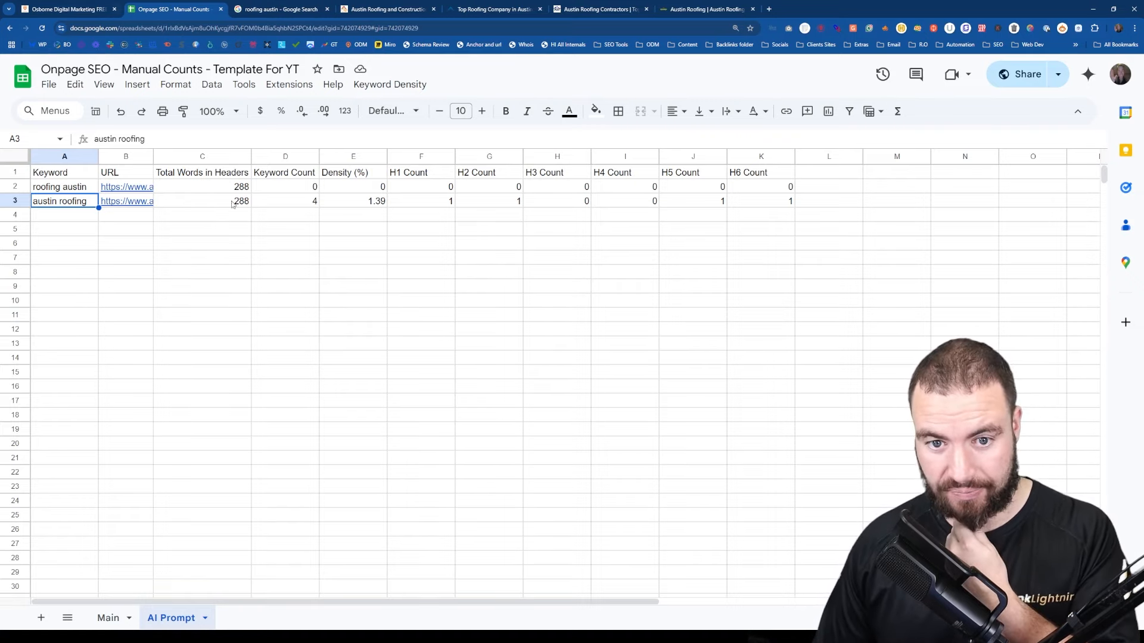
click(310, 202)
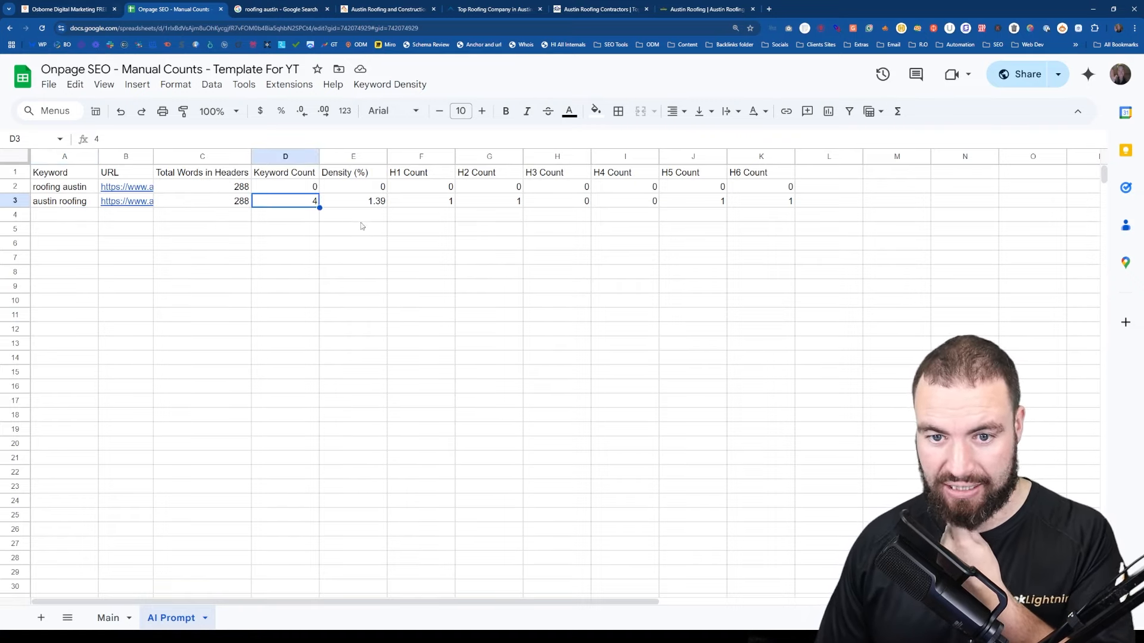
click(357, 207)
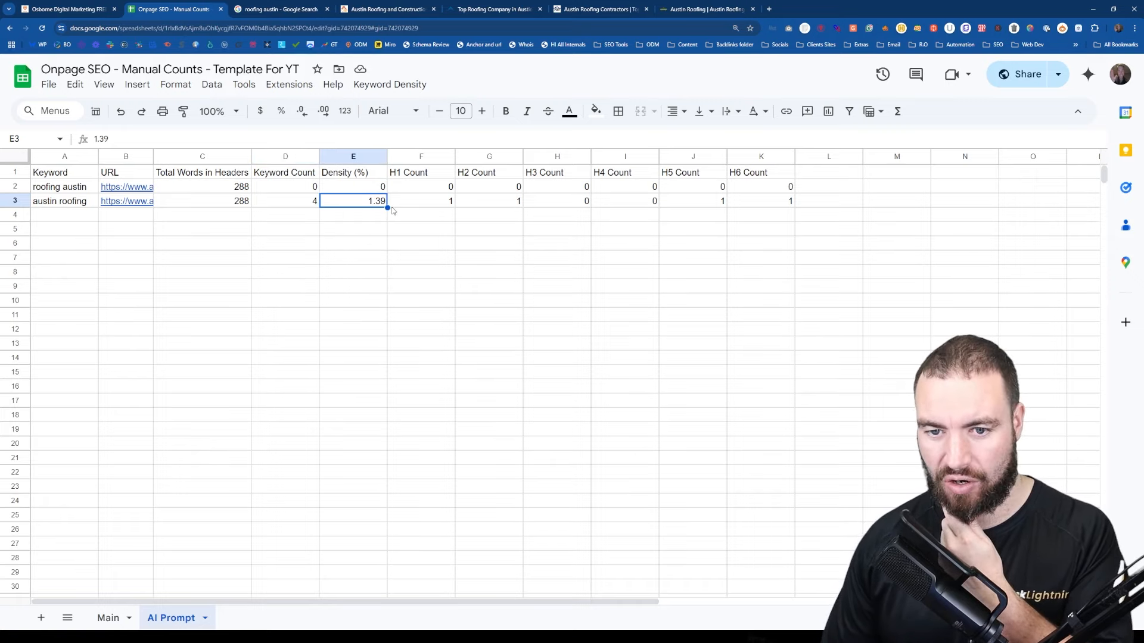
click(426, 206)
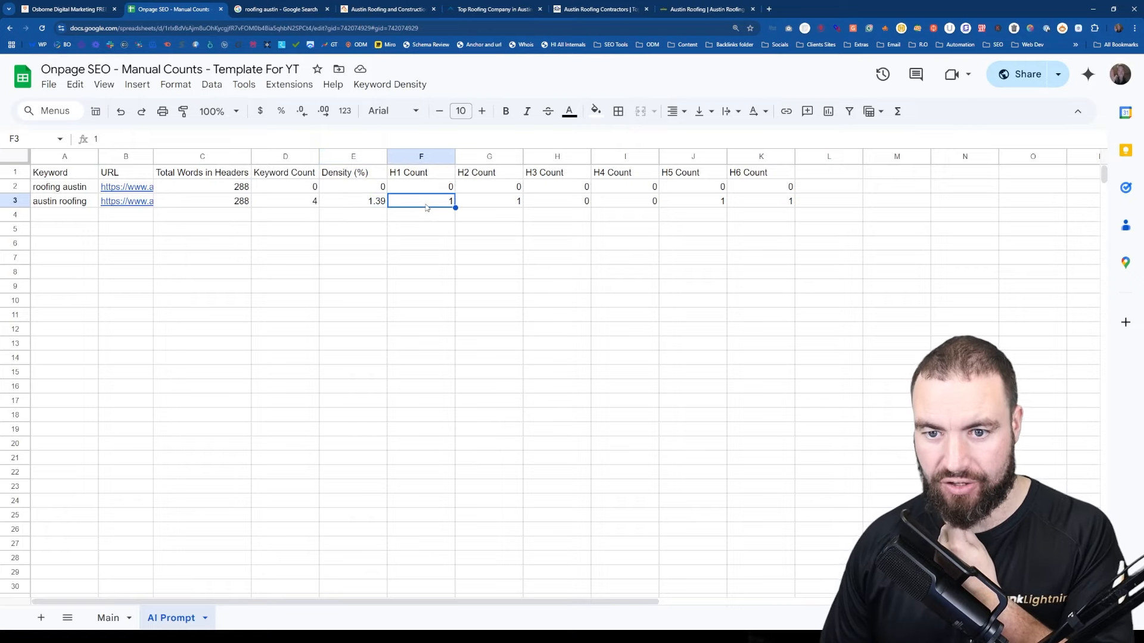
click(497, 206)
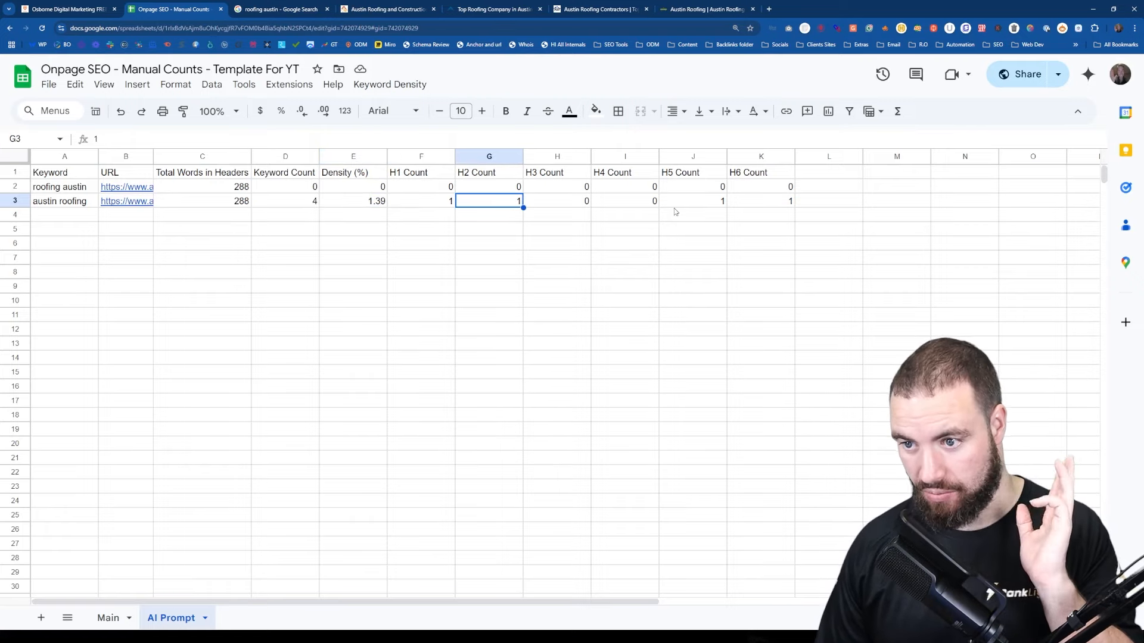
click(700, 206)
click(750, 205)
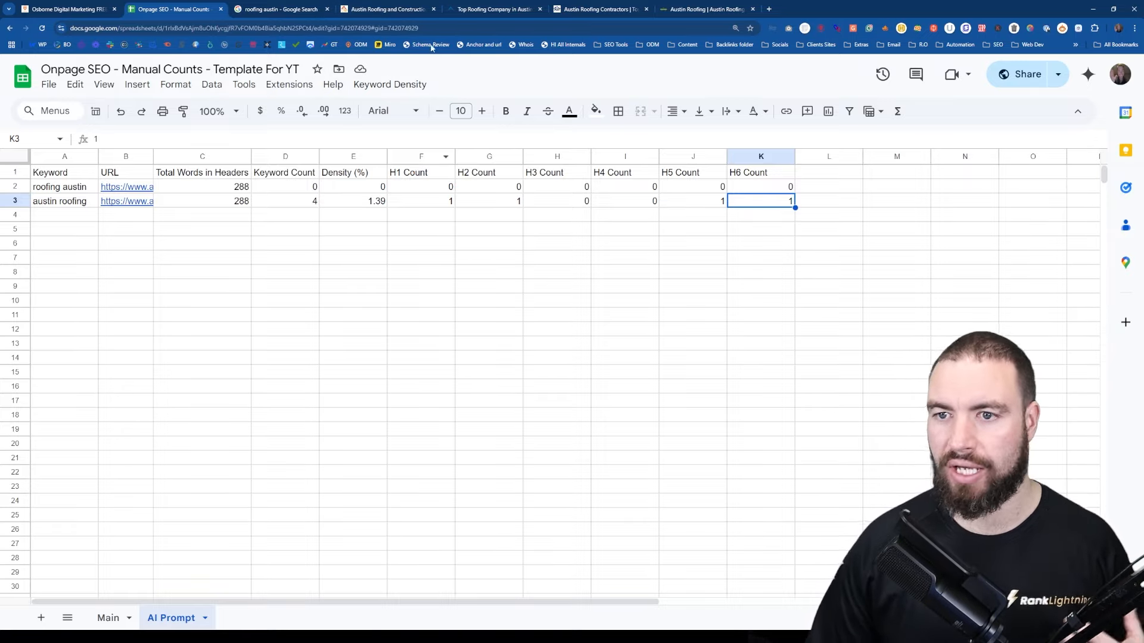
- Run the Keyword Density analysis for the single keyword "austin" on the same Austin Roofing and Construction homepage address
click(401, 86)
click(417, 107)
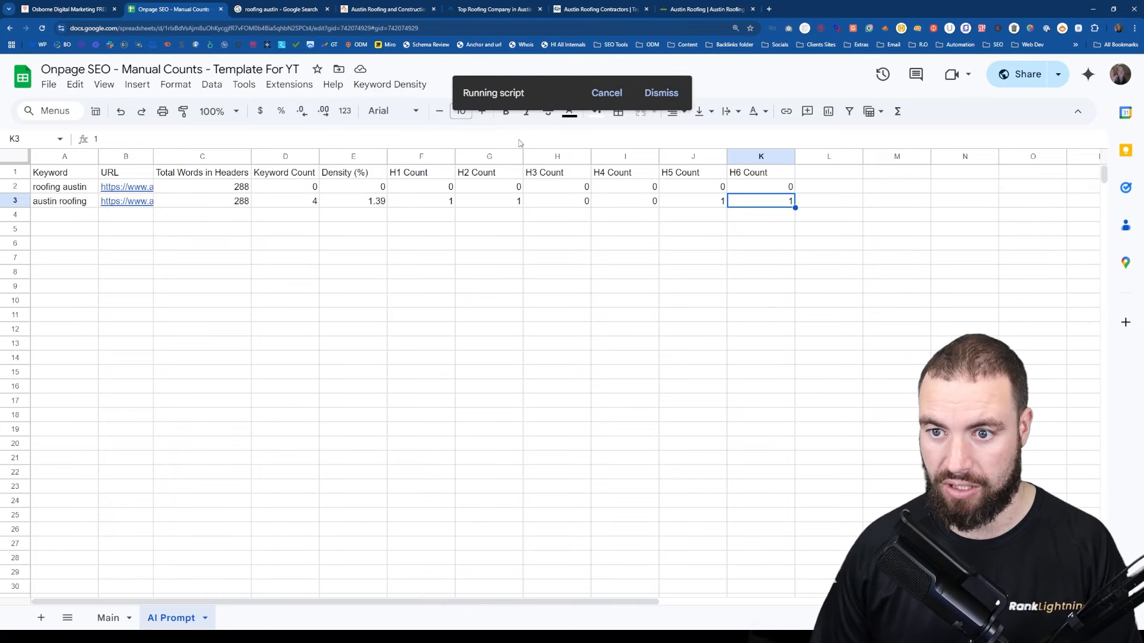
text(austin)
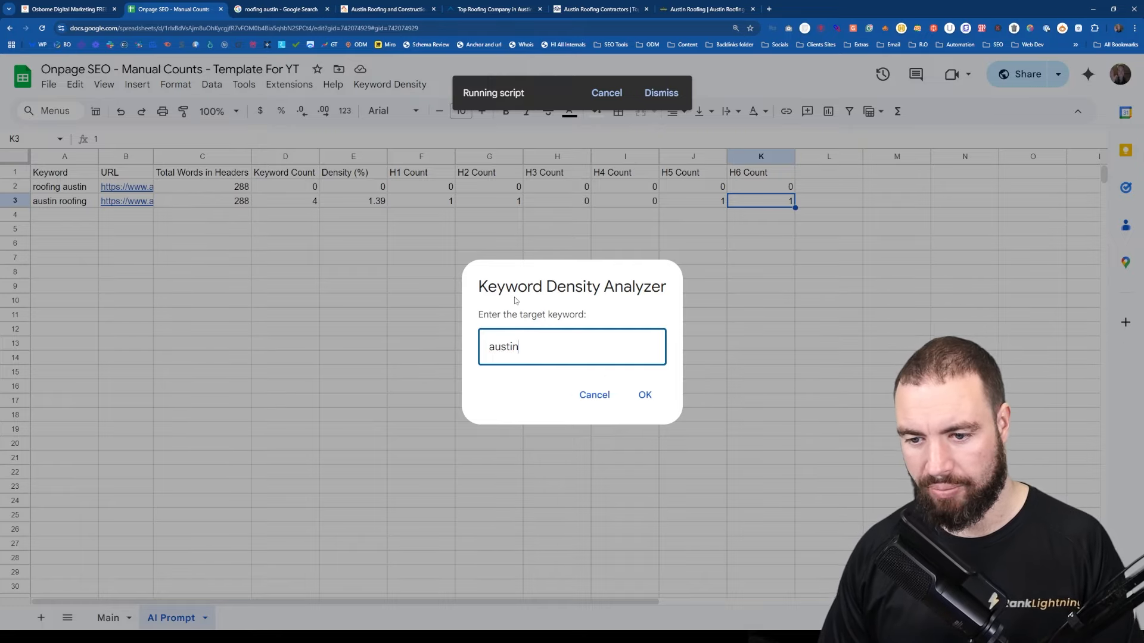
click(646, 395)
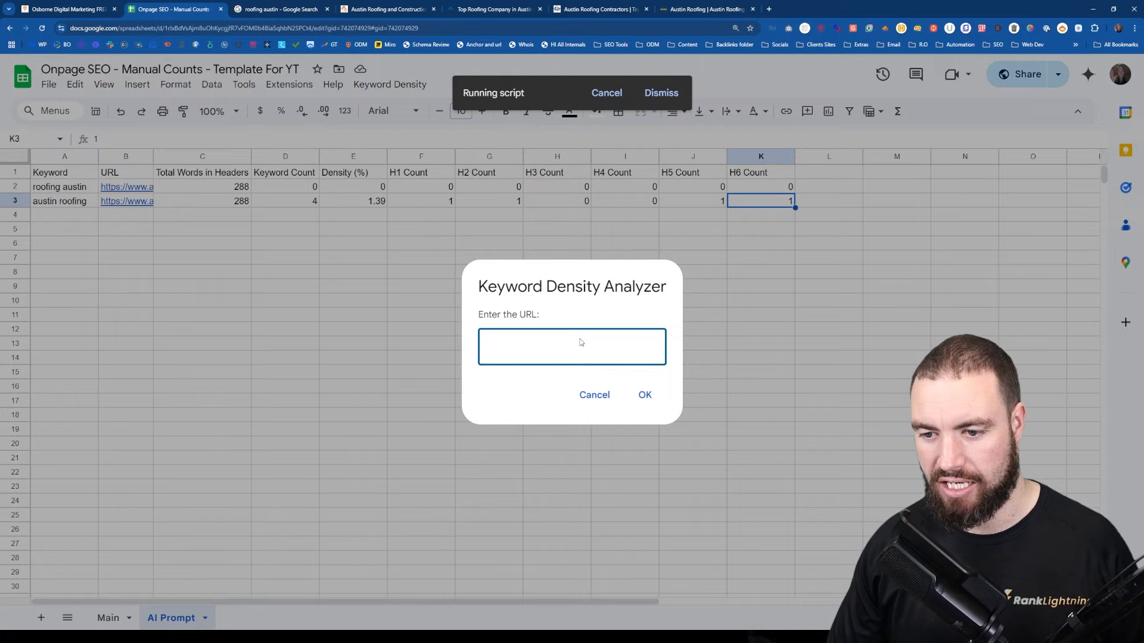
key(ctrl+v)
click(643, 394)
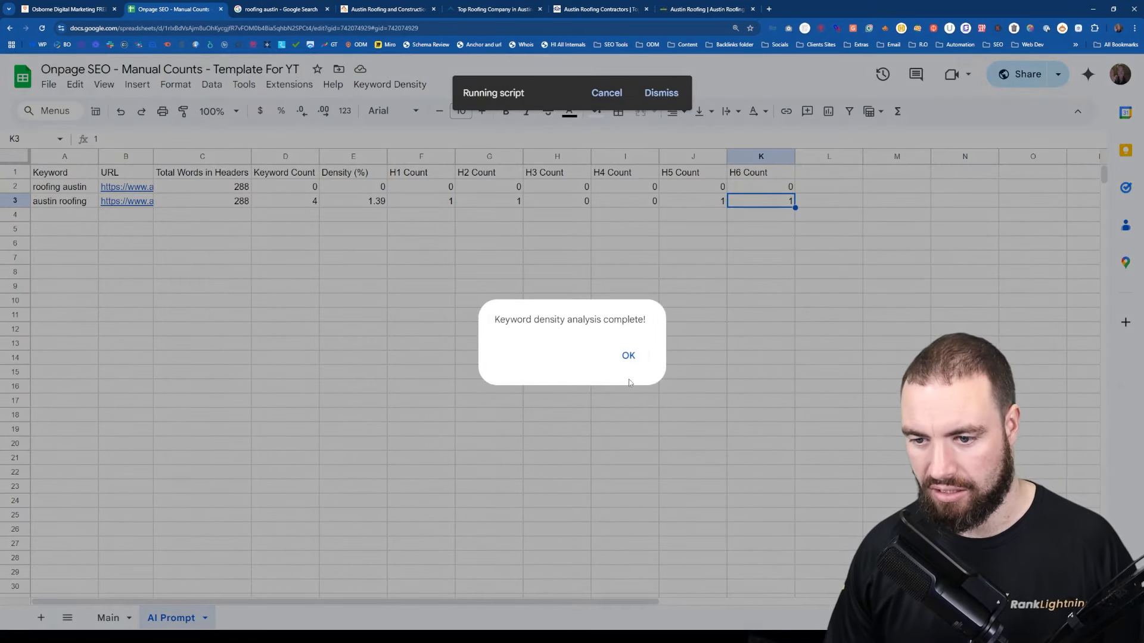
click(629, 360)
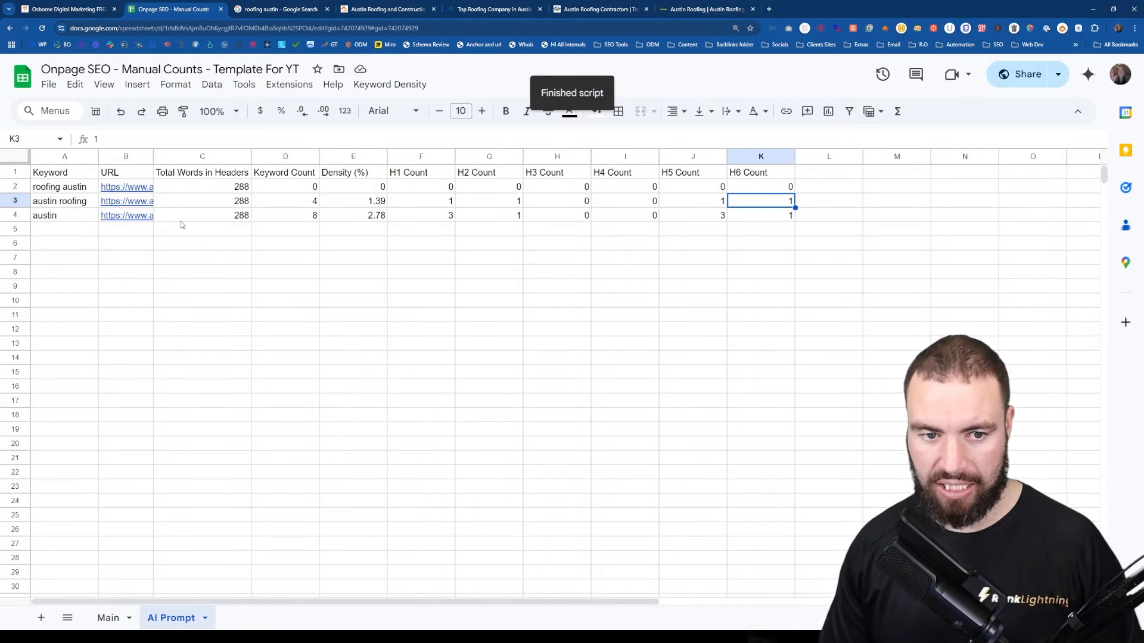
- Check the keyword count, density and H1 count for "austin" in row 4
click(299, 218)
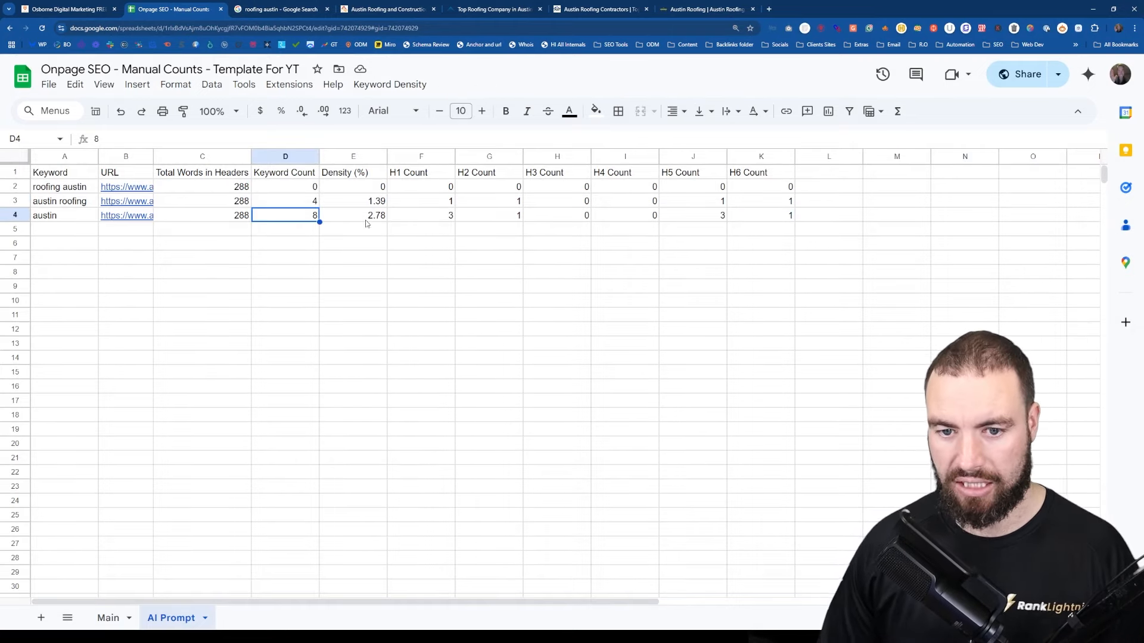
click(341, 219)
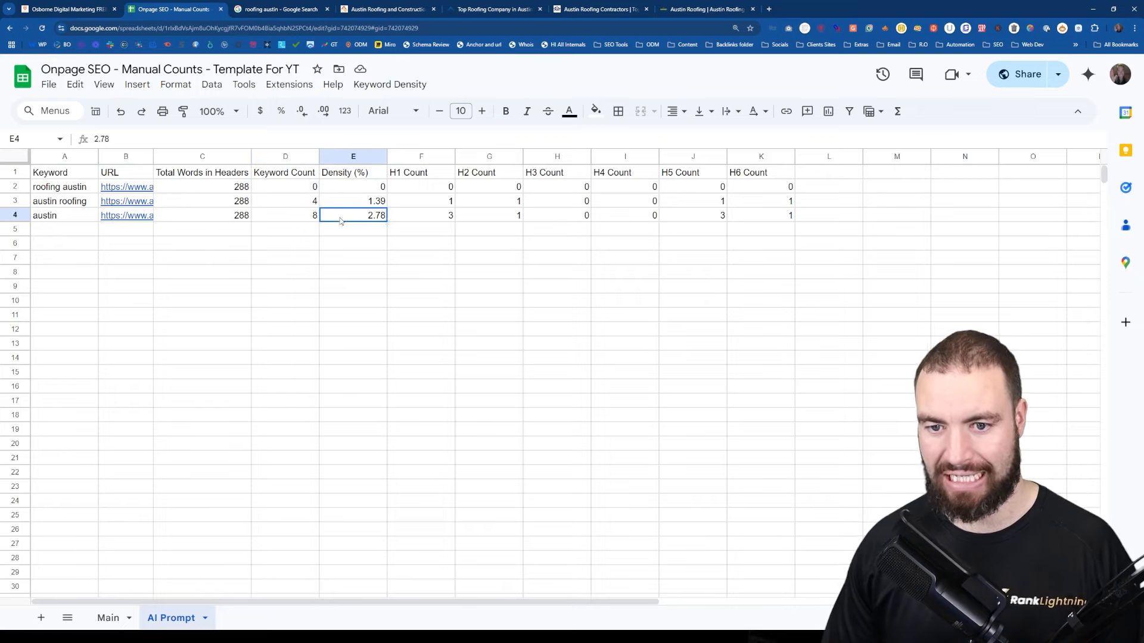
click(422, 217)
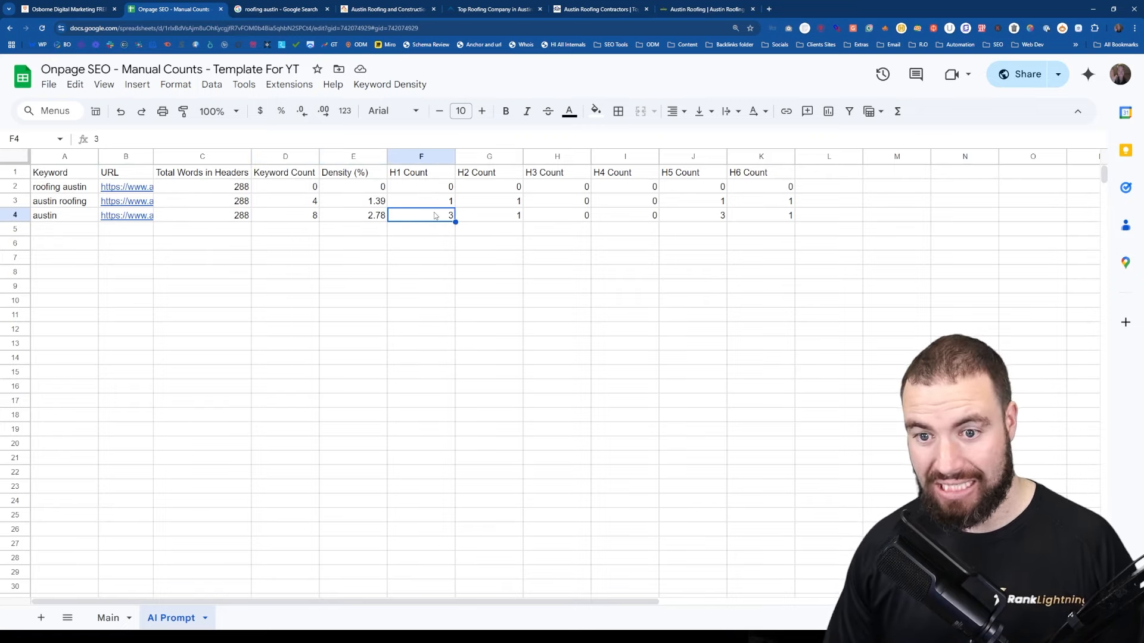
- Check the H5 count for "austin" in row 4, and enter the keyword "roofing" in cell A5
click(672, 219)
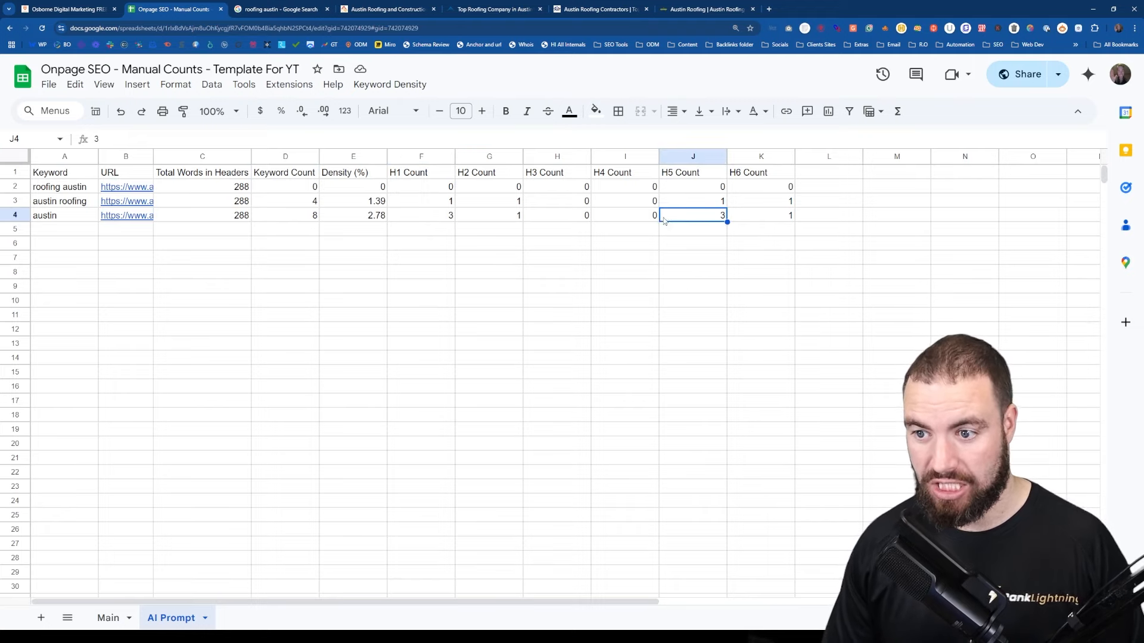
click(64, 237)
text(roofin)
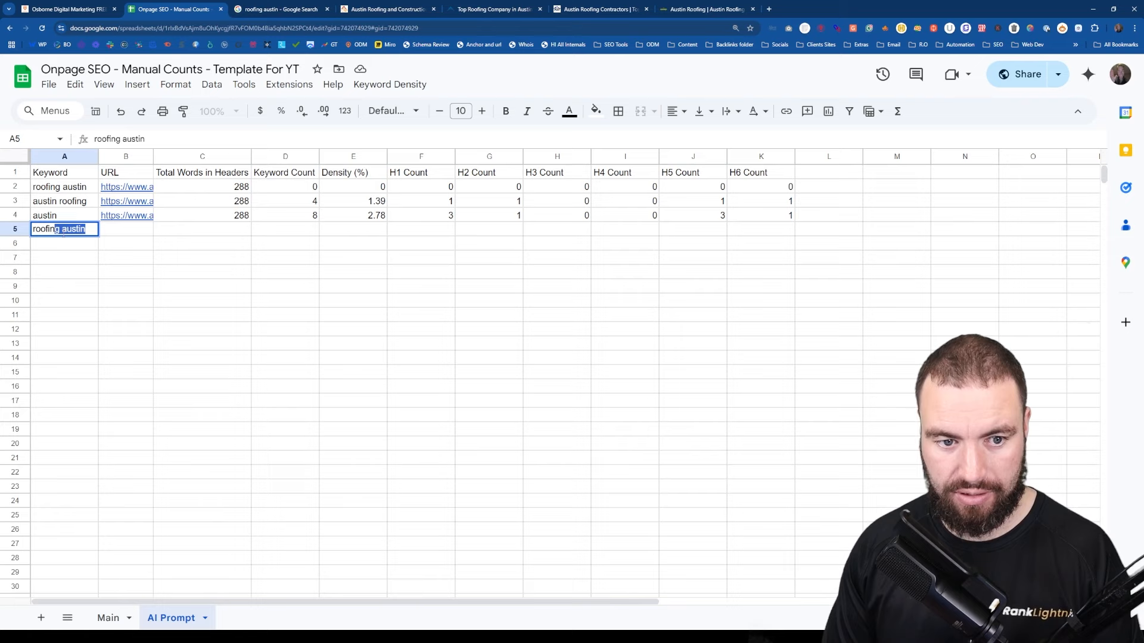
text(g)
key(Delete)
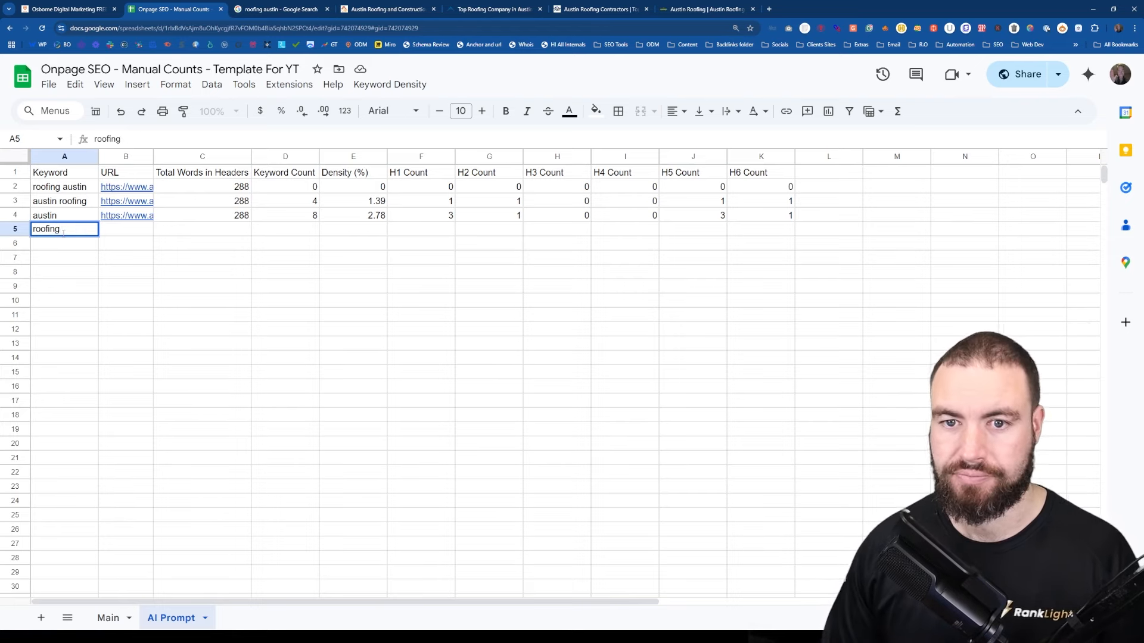
click(389, 84)
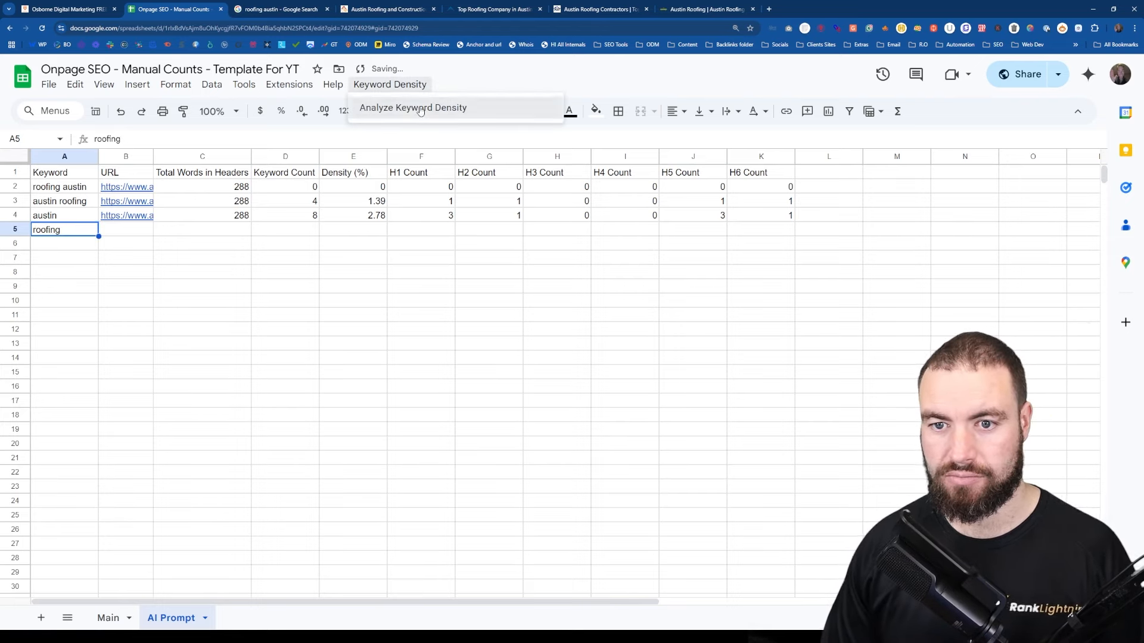
click(411, 111)
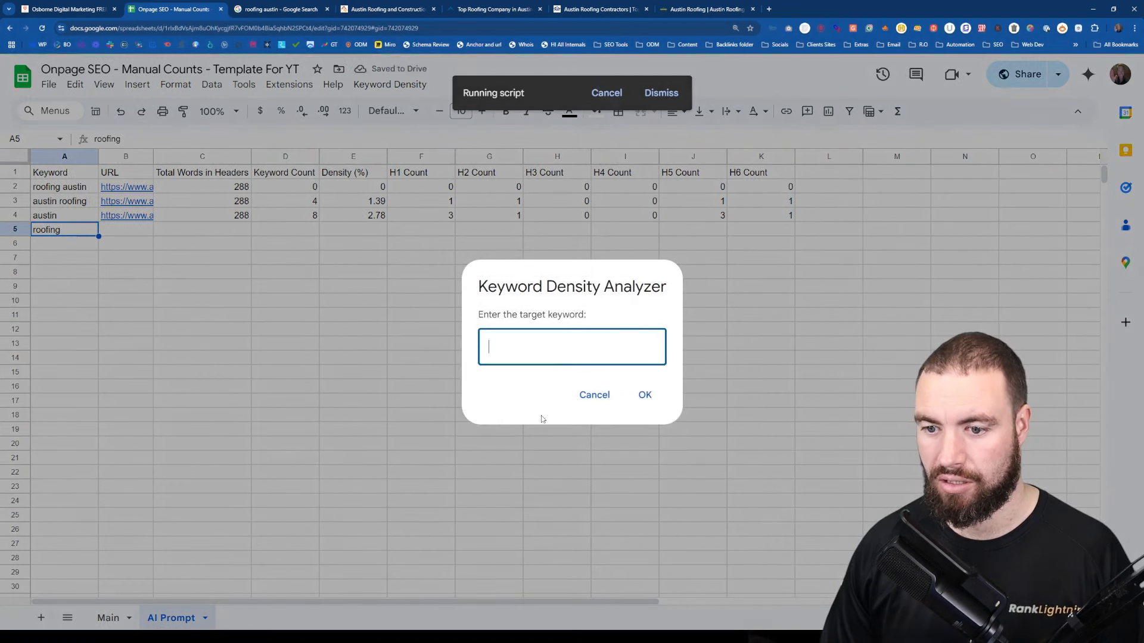
text(roofing)
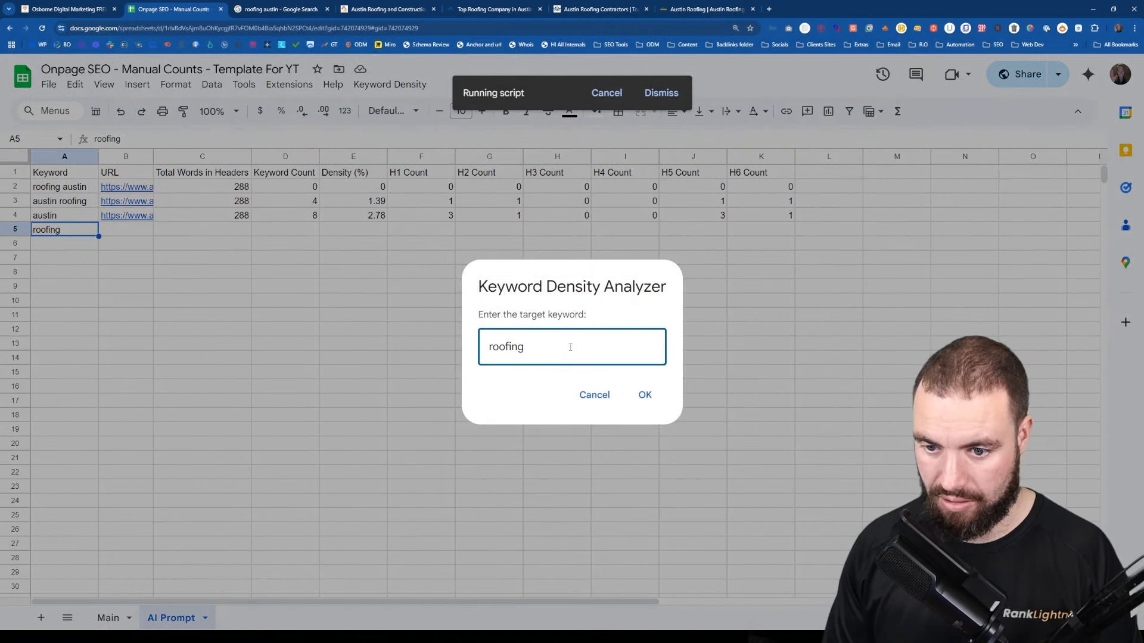
click(645, 395)
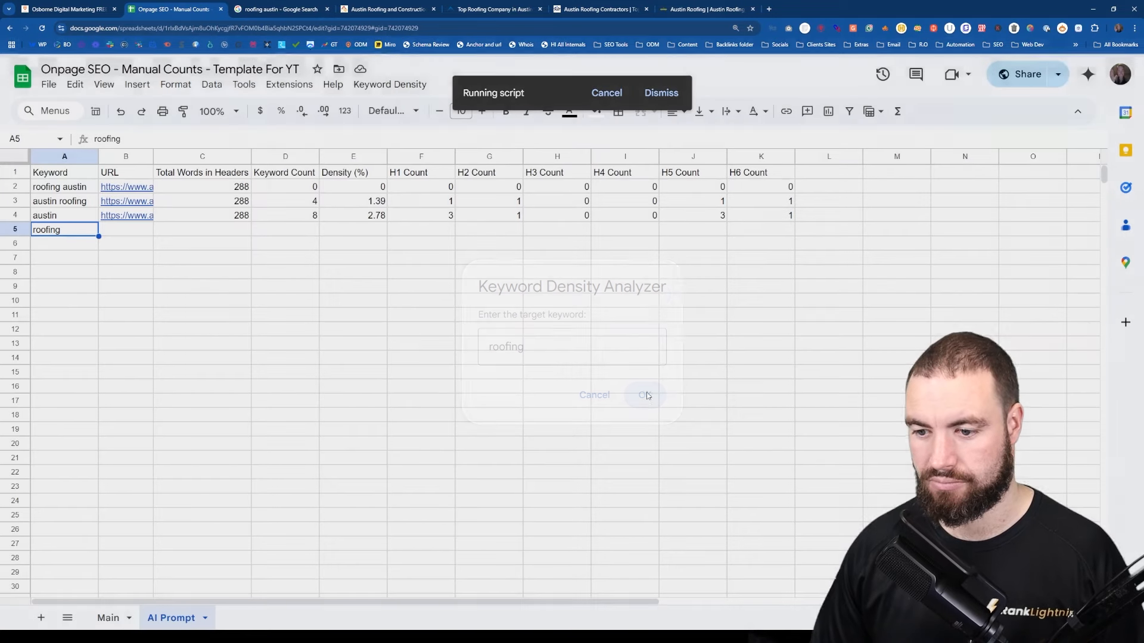
text(https://www.austinroofingandconstruction.com/)
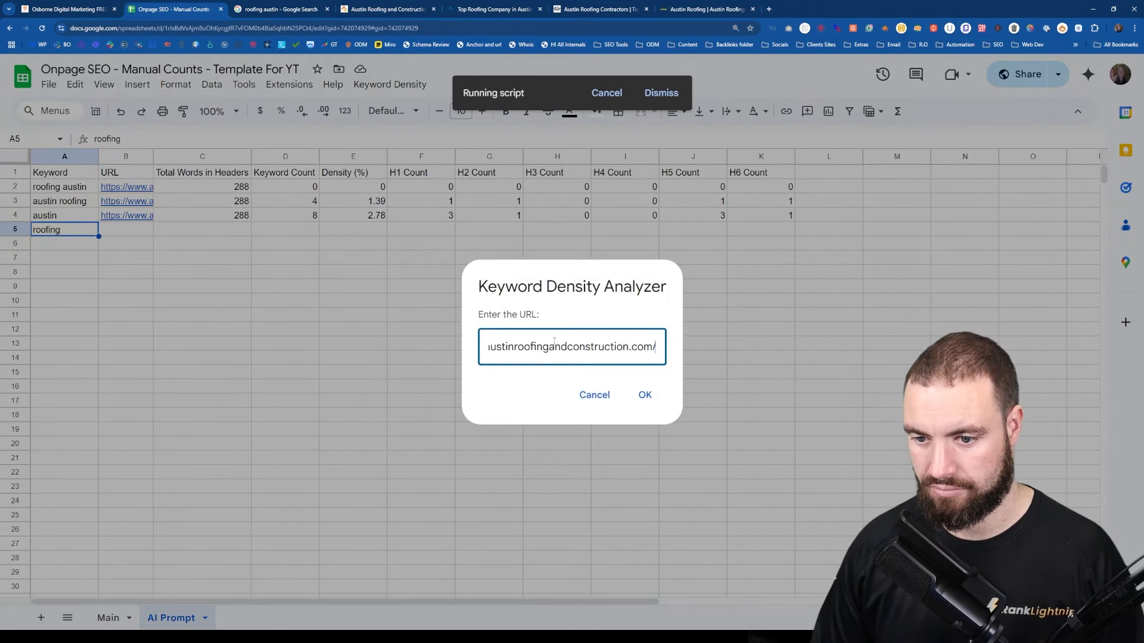
click(645, 395)
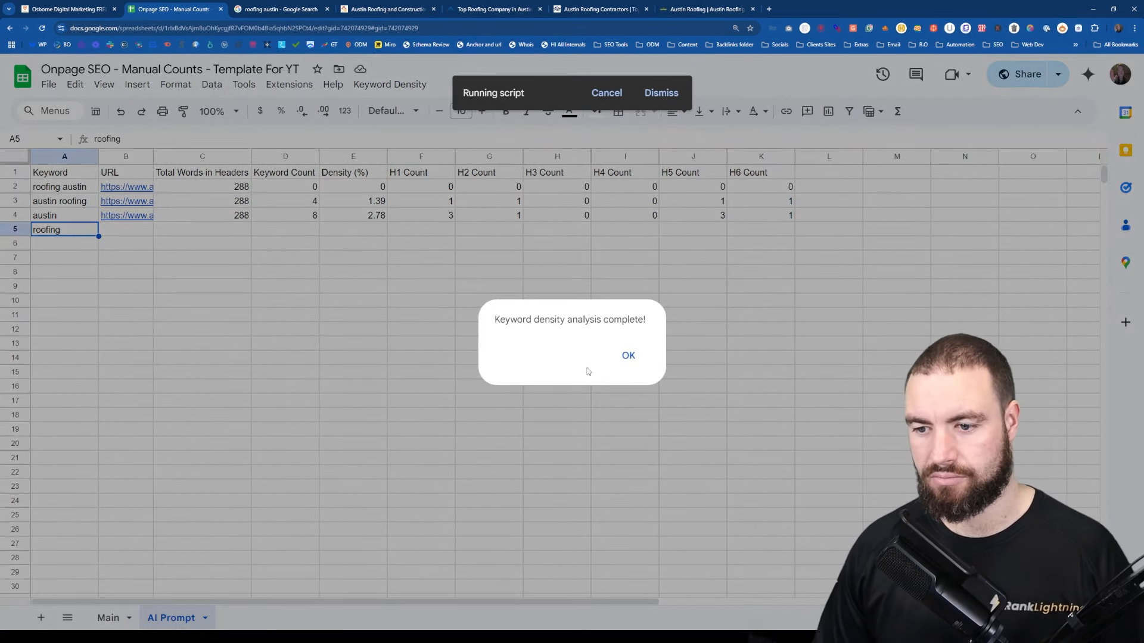
click(627, 355)
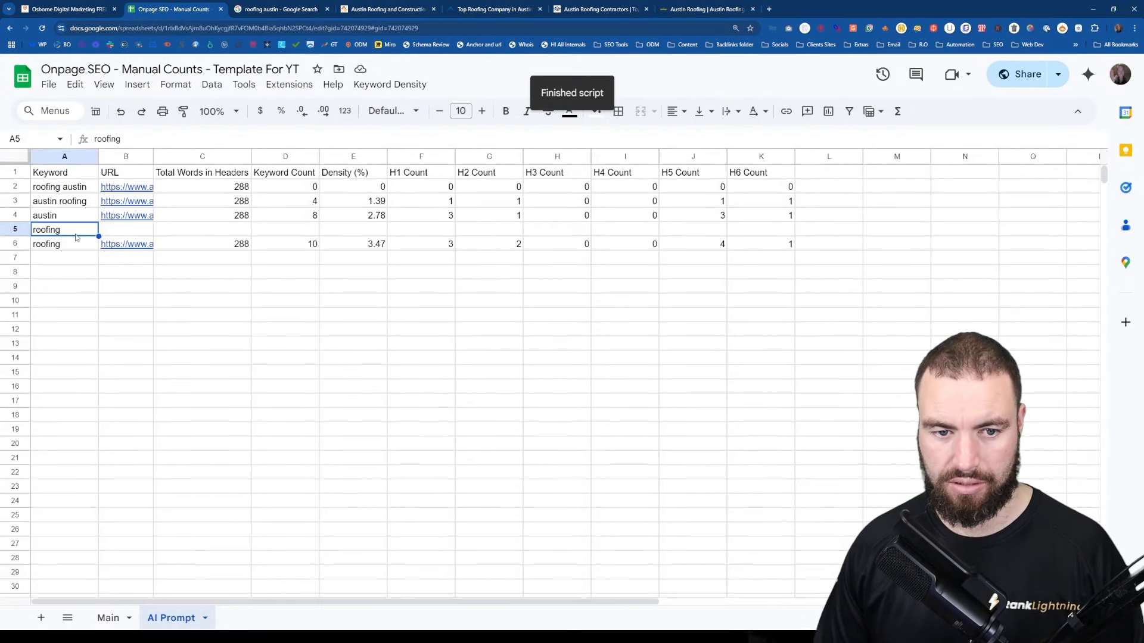
- Check the keyword count, density, H1 count and H2 count for "roofing" in row 6
click(288, 247)
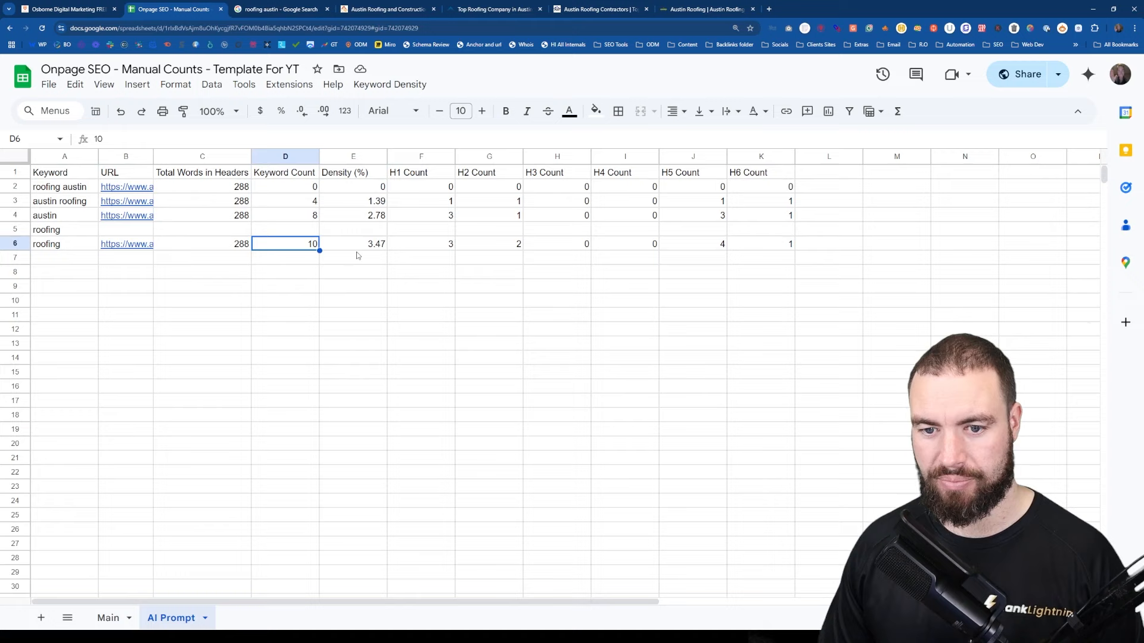
click(356, 247)
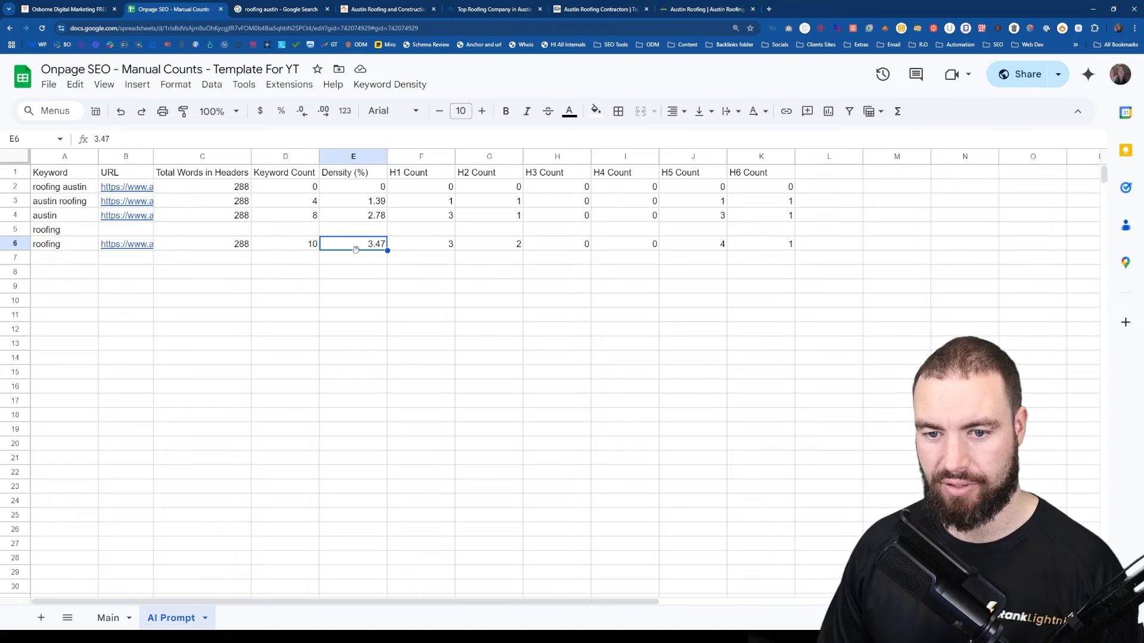
click(452, 246)
click(511, 246)
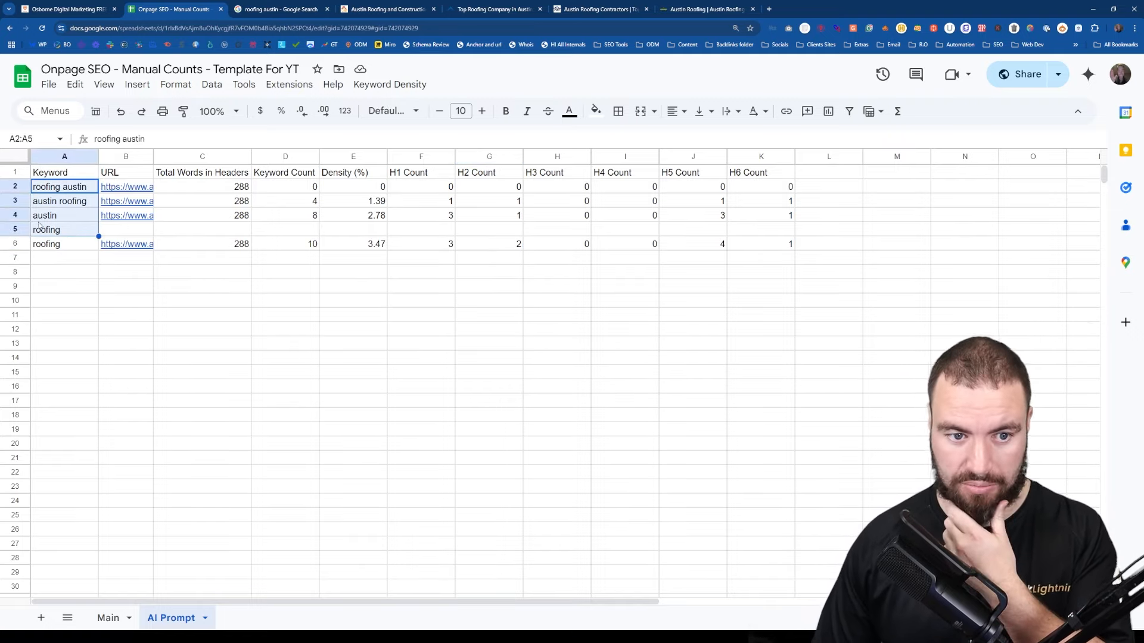
- Delete the stray row 5 that holds only the keyword "roofing" and select the empty cell A6
click(15, 229)
right_click(15, 230)
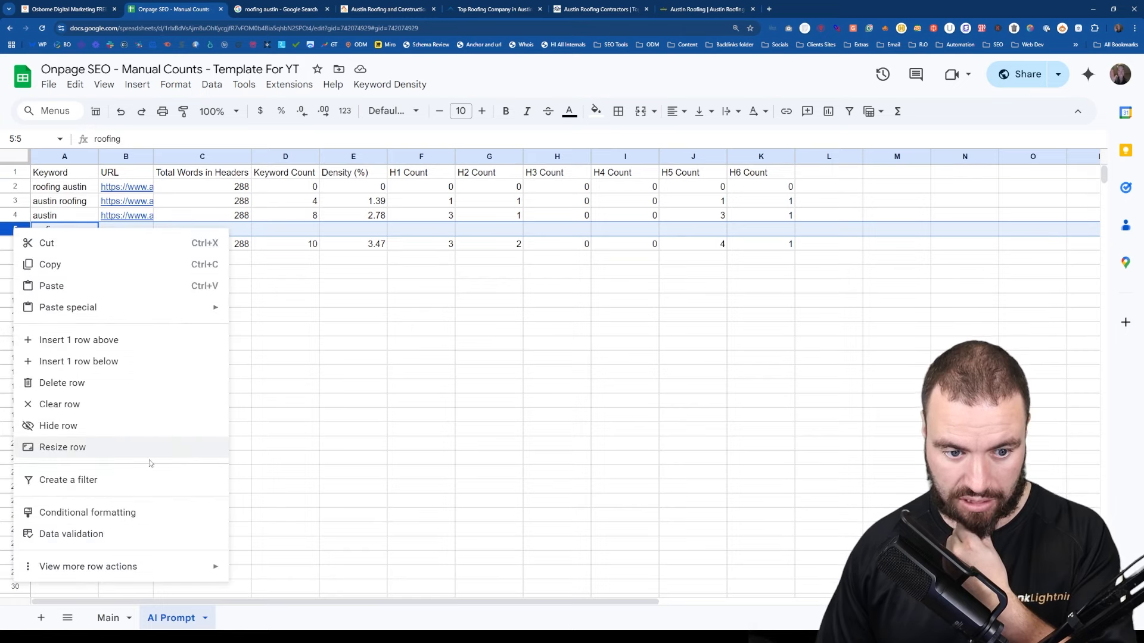
click(128, 383)
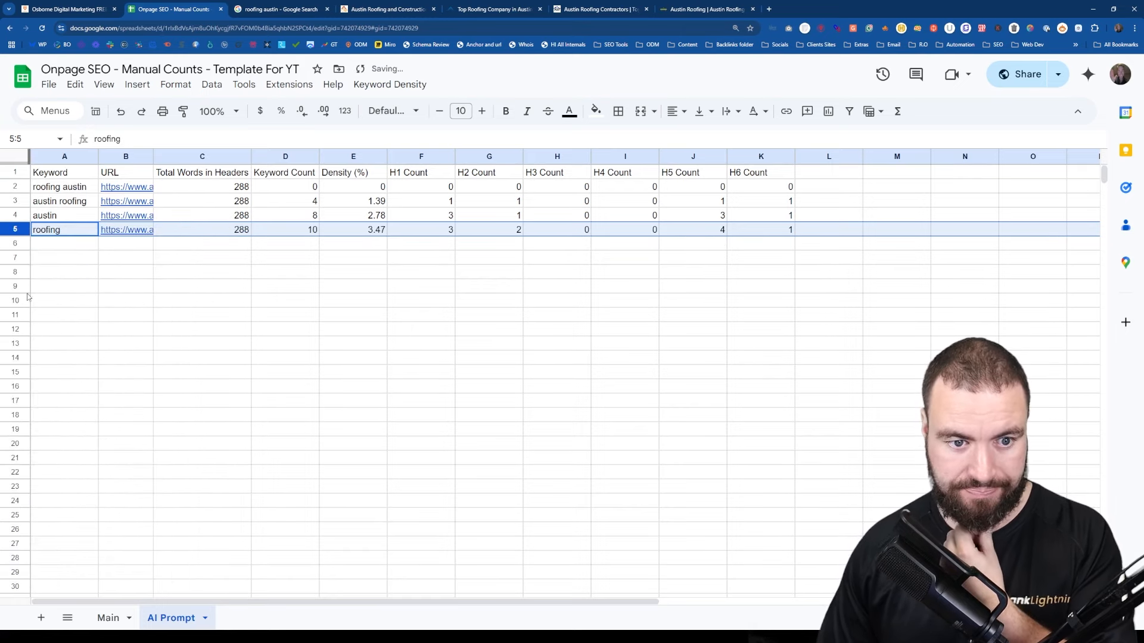
click(62, 248)
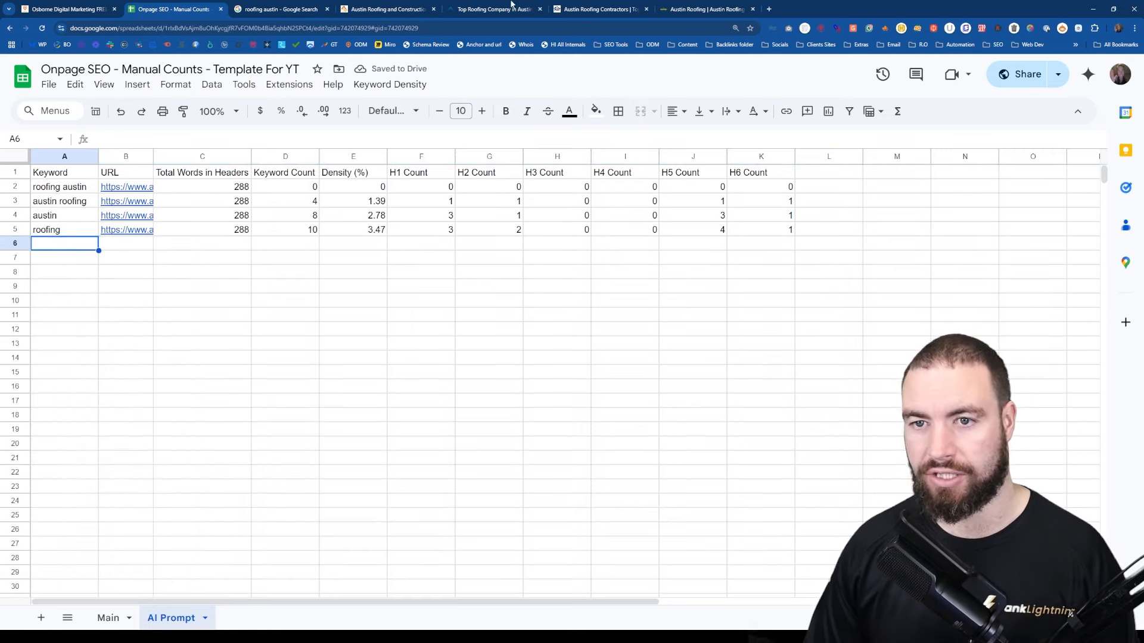
- Copy the Wilson Roofing homepage address from its open web page and return to the spreadsheet
click(469, 8)
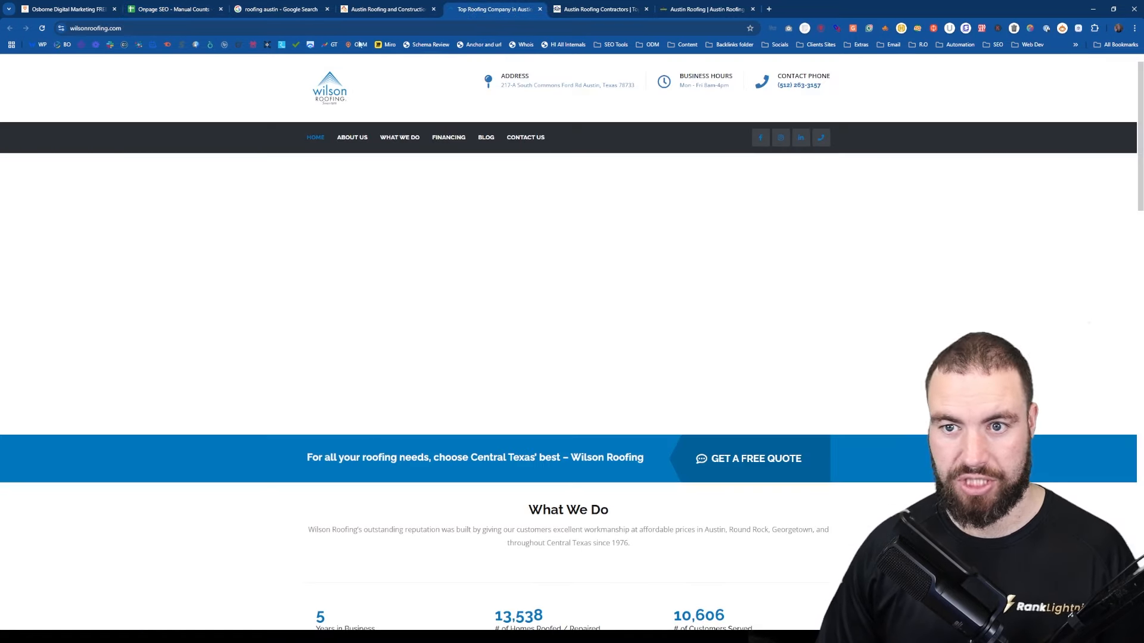
key(ctrl+l)
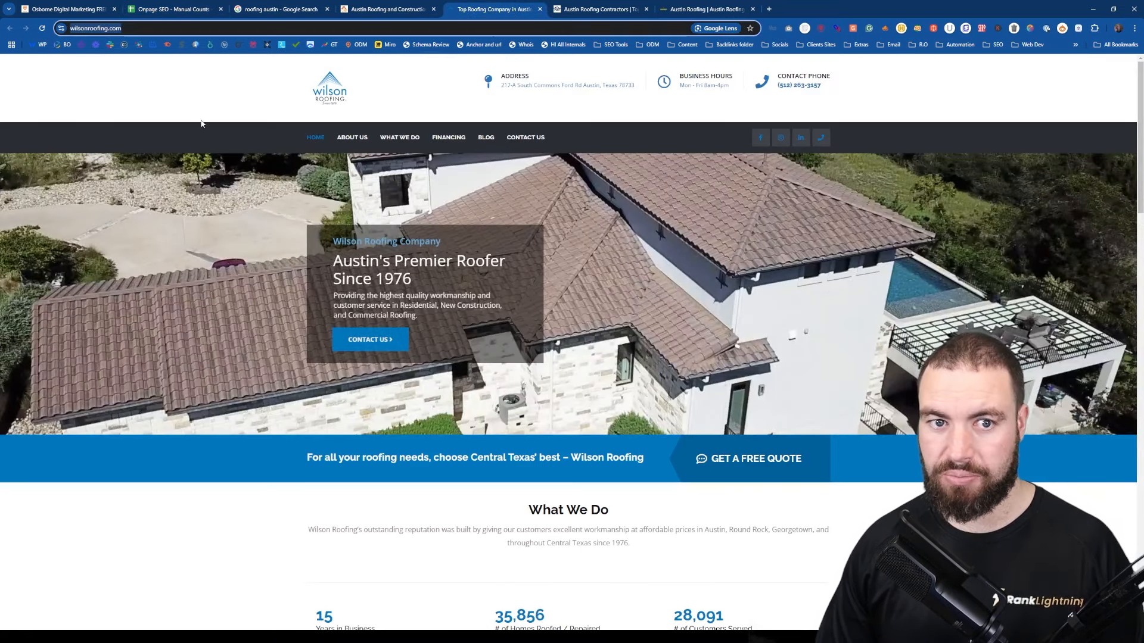
click(156, 9)
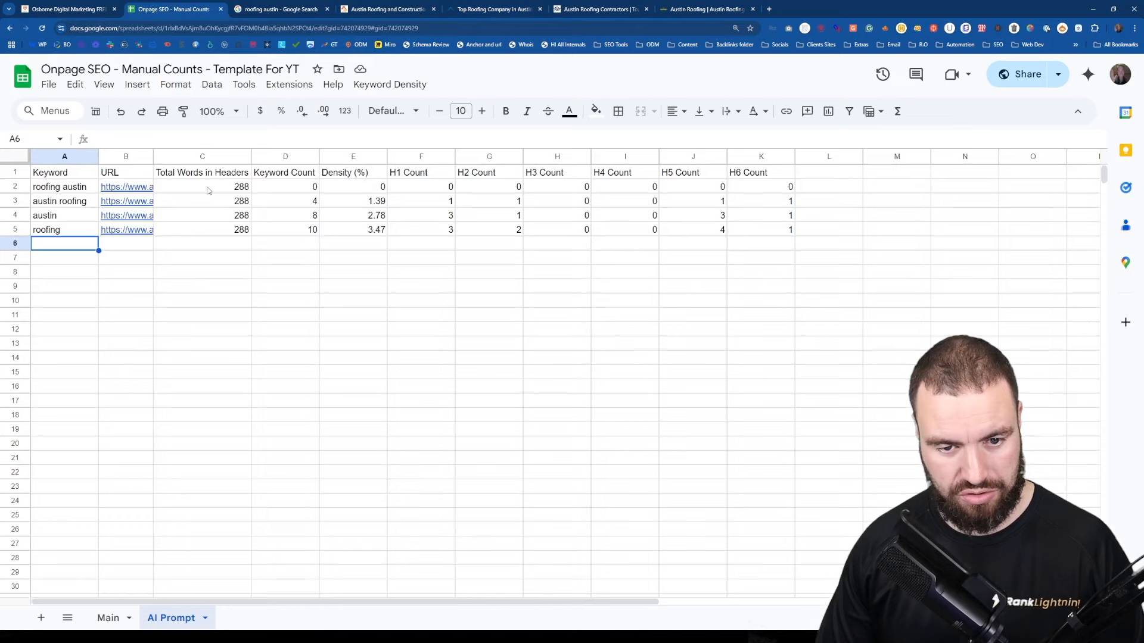
click(370, 85)
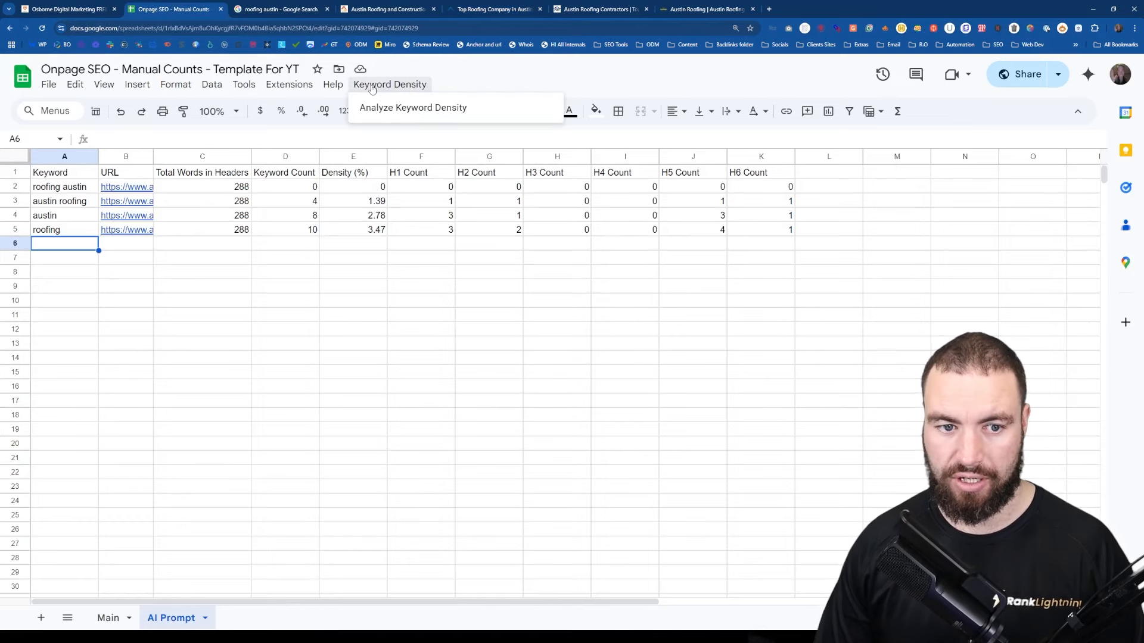
click(405, 107)
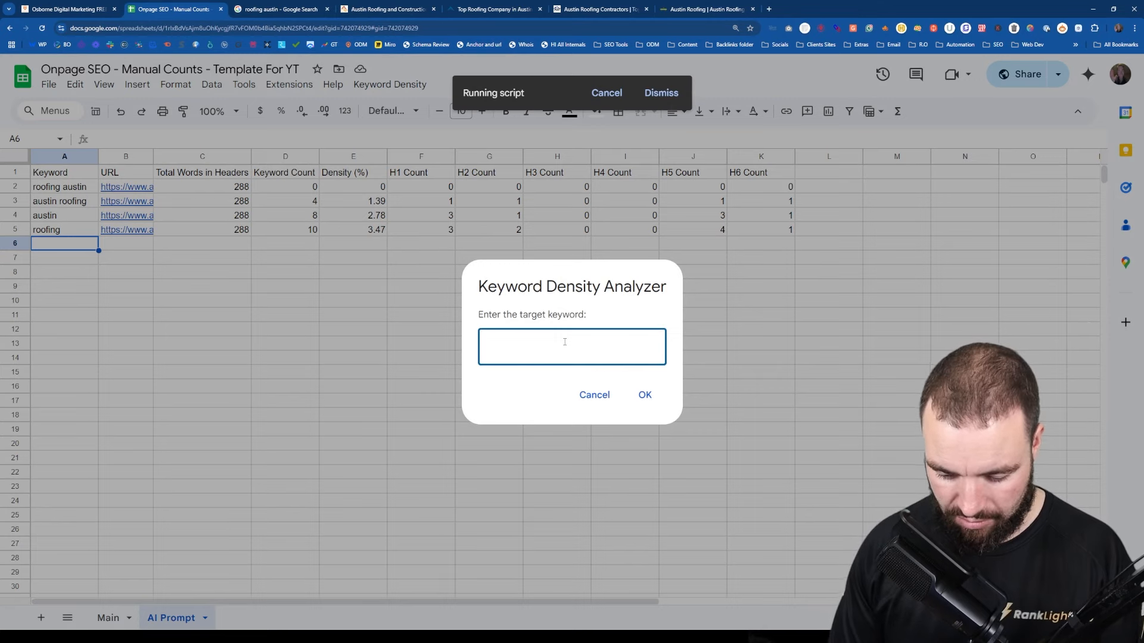
text(roofing austin)
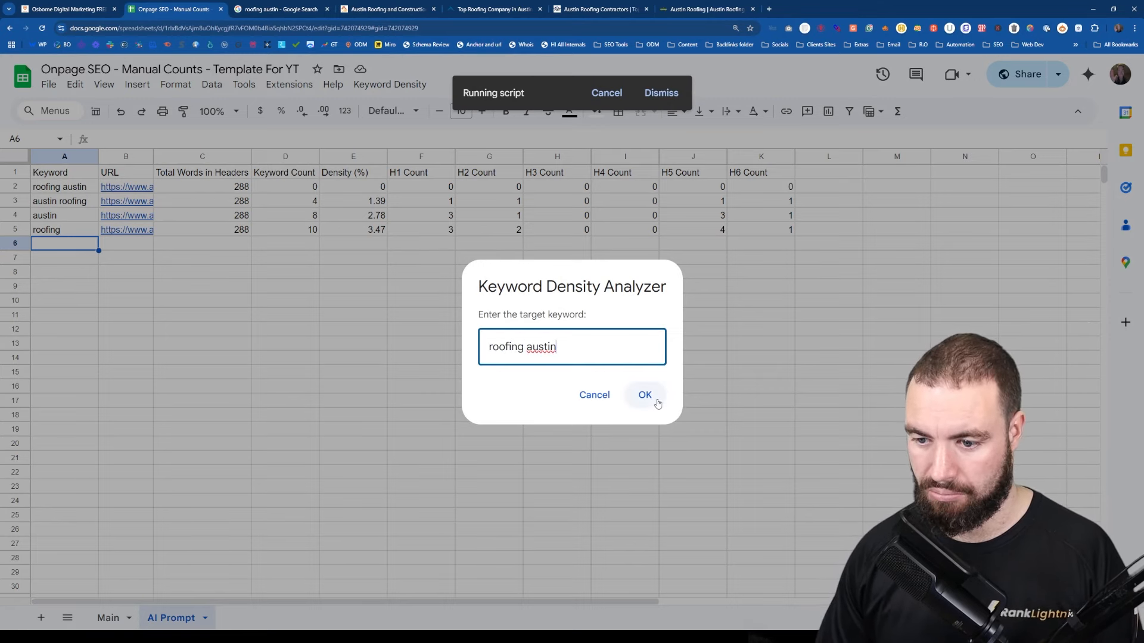
click(648, 395)
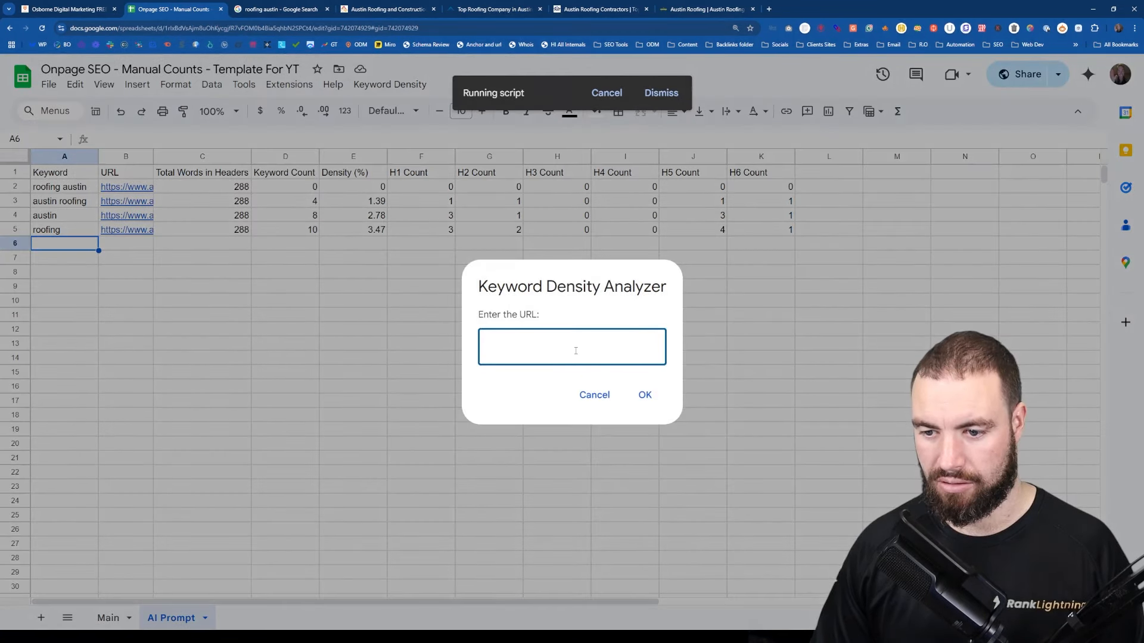
text(https://austinroofing.com/)
click(645, 394)
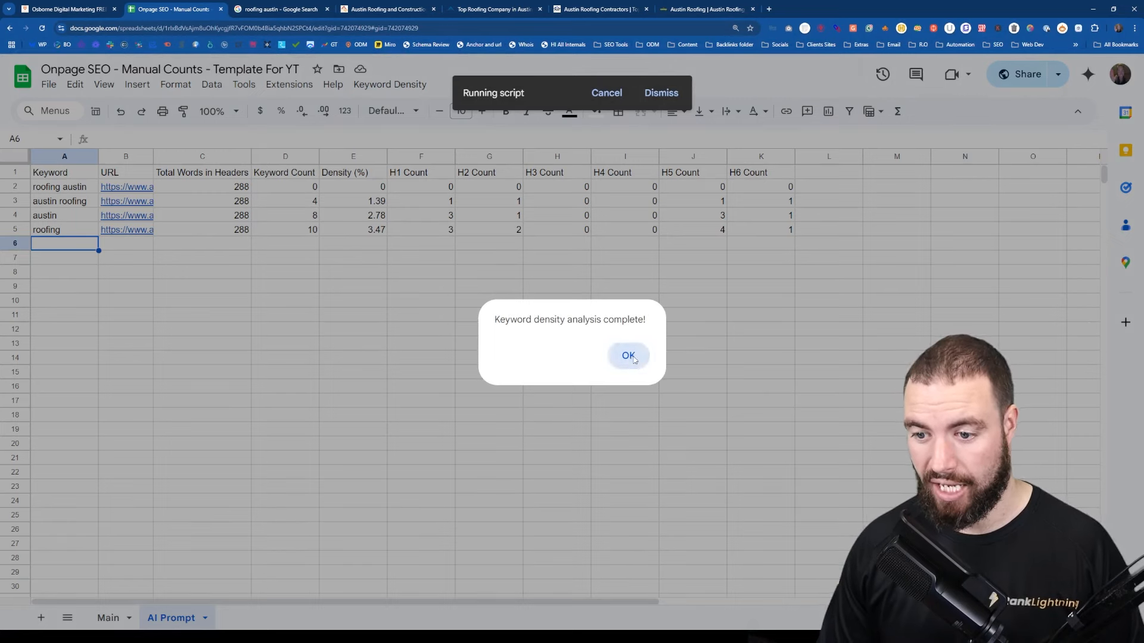
click(629, 357)
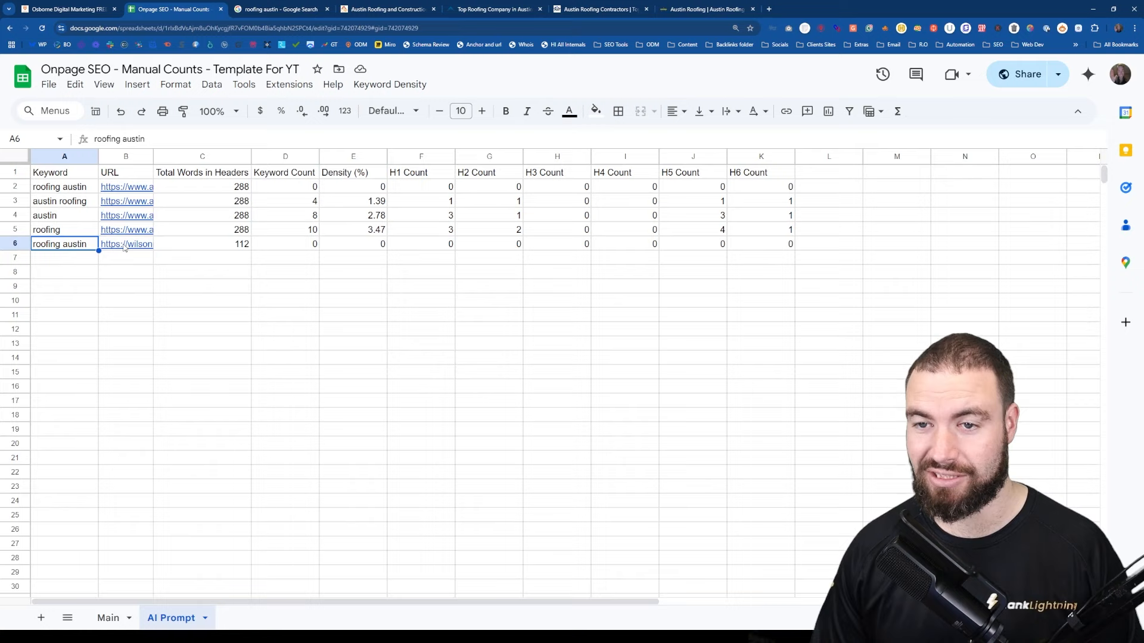
click(384, 87)
click(392, 106)
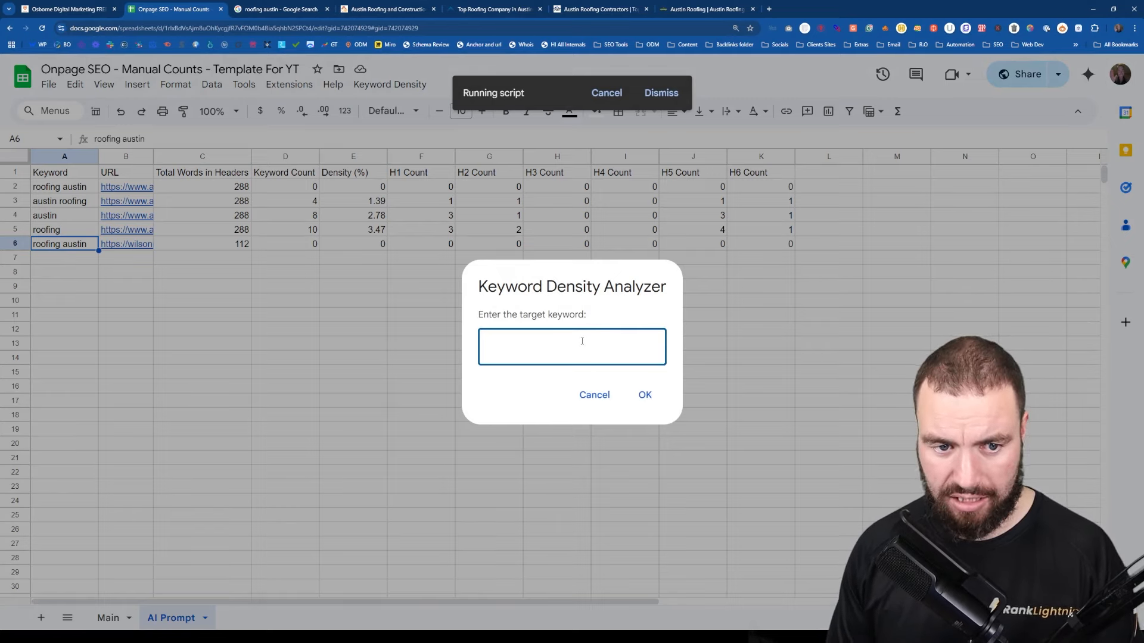
text(aust)
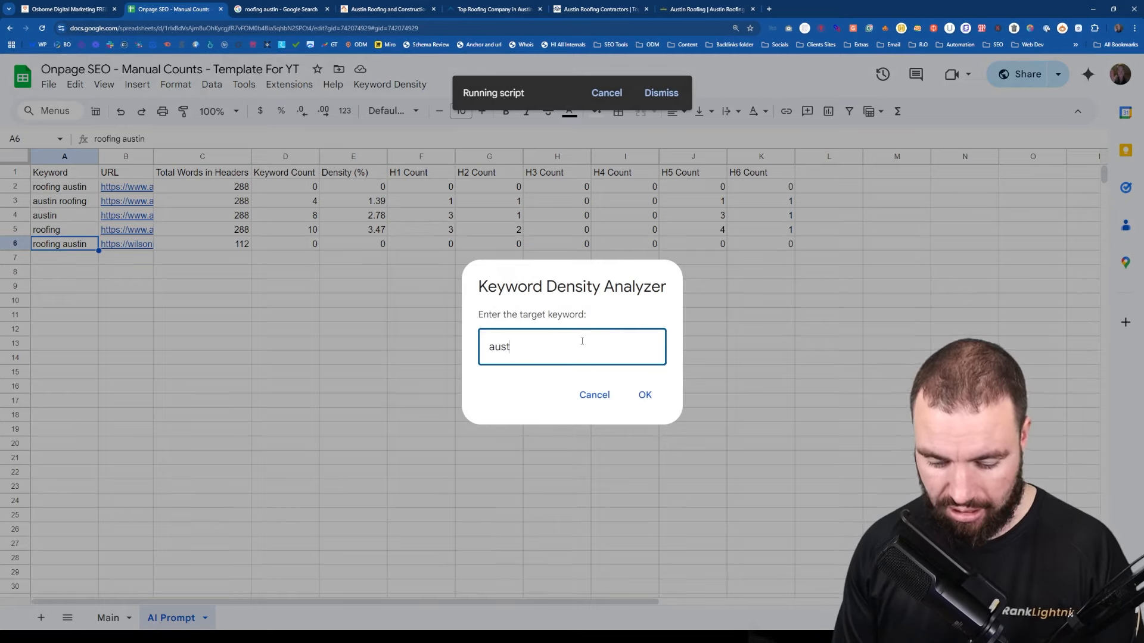
text(in roofing)
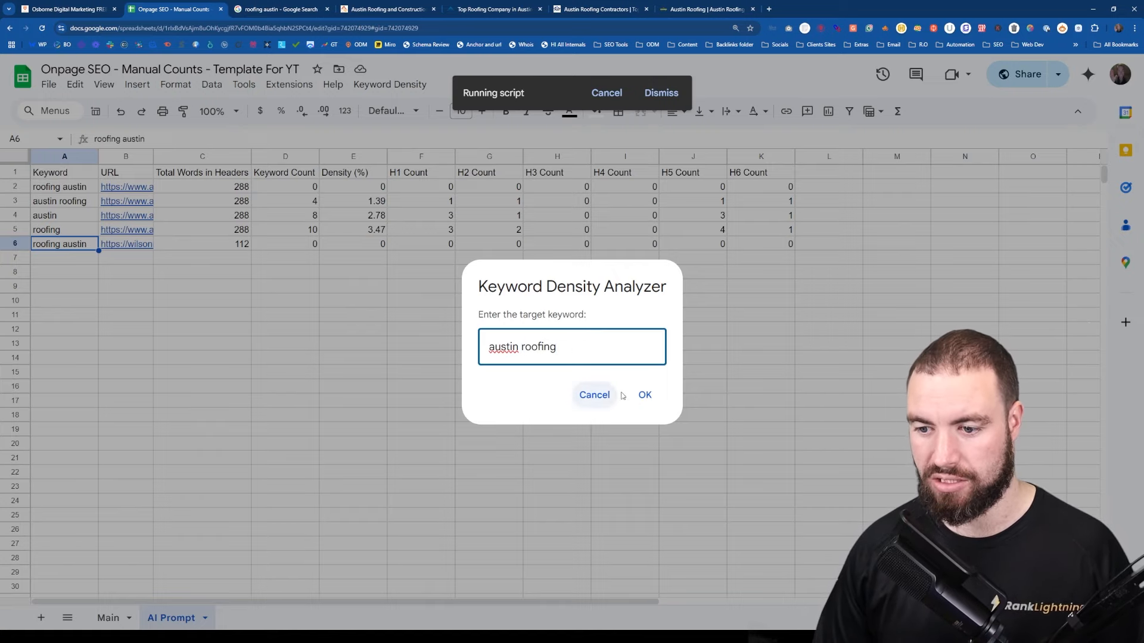
click(643, 399)
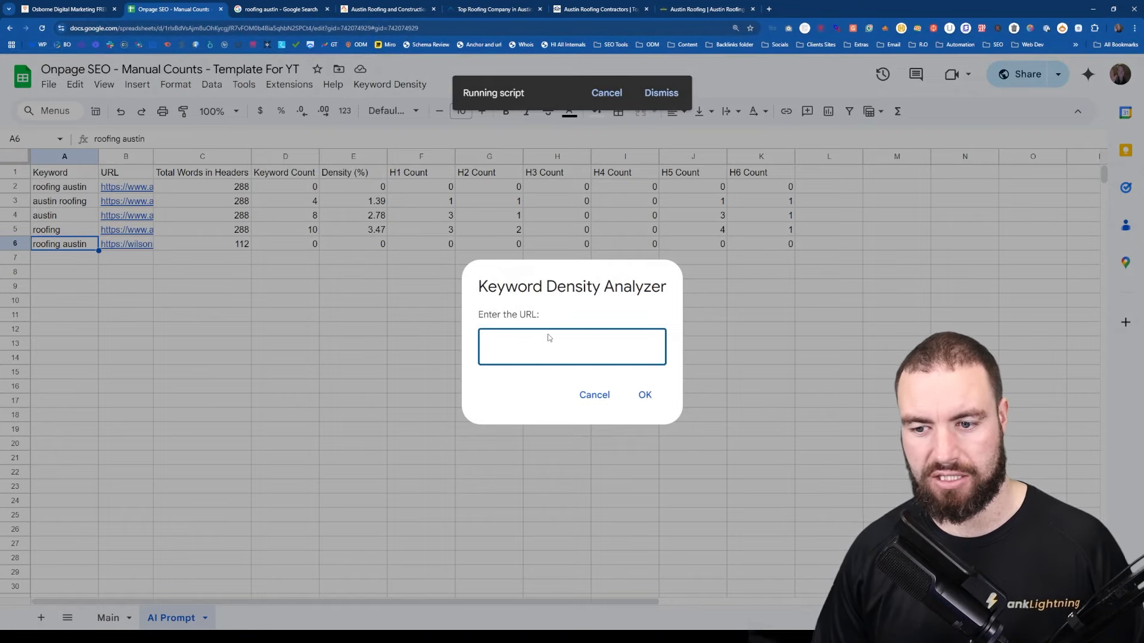
text(https://wilsonroofing.com/)
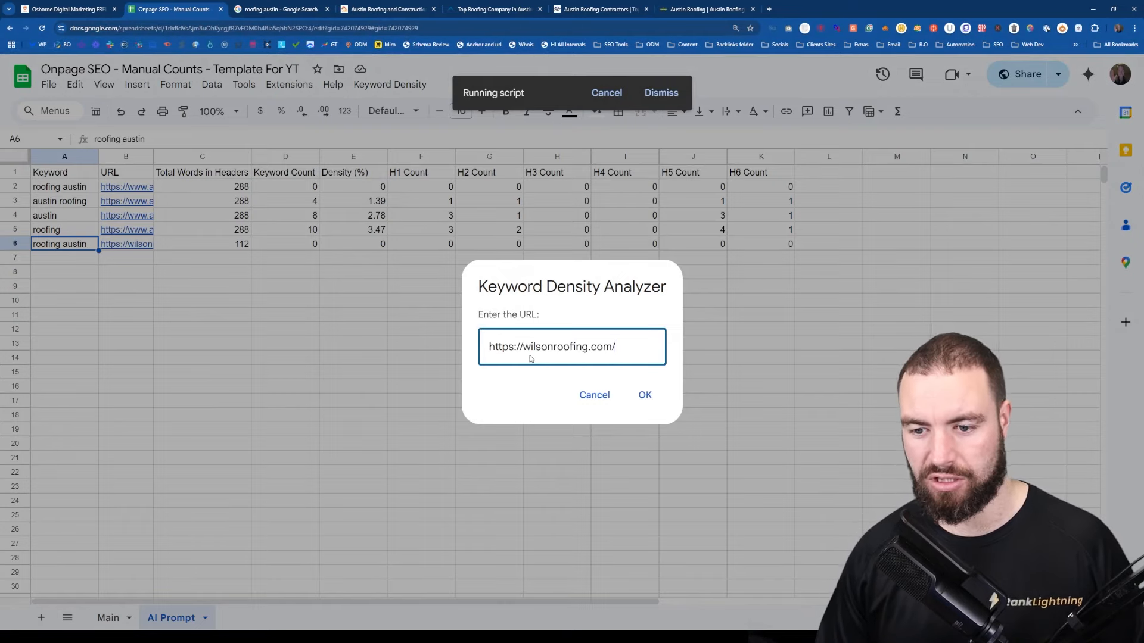
click(643, 395)
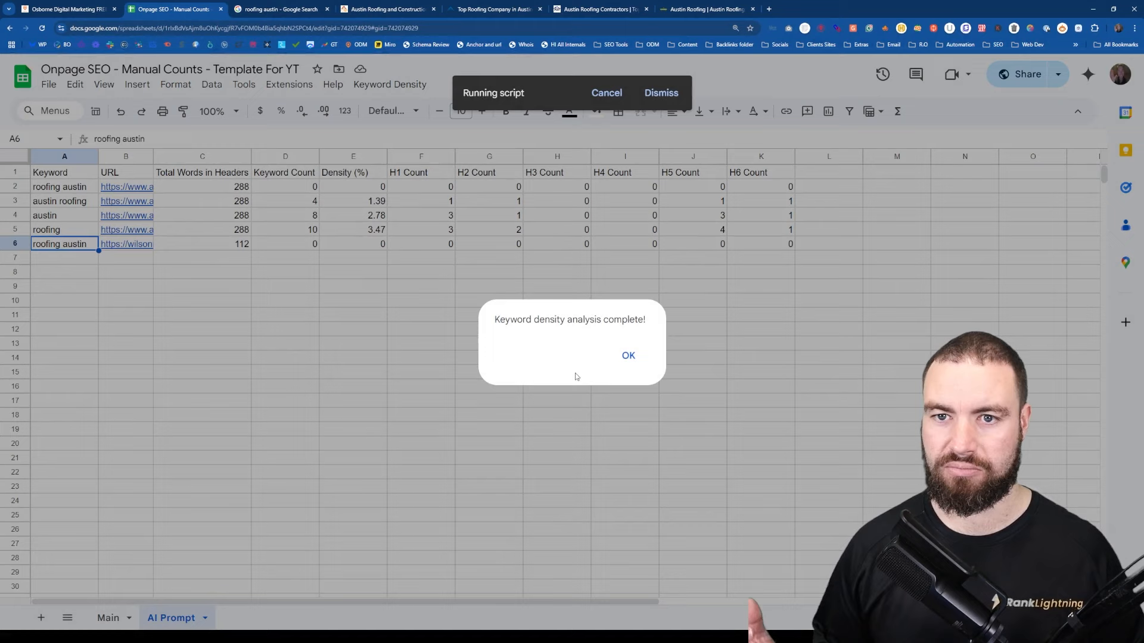
click(629, 356)
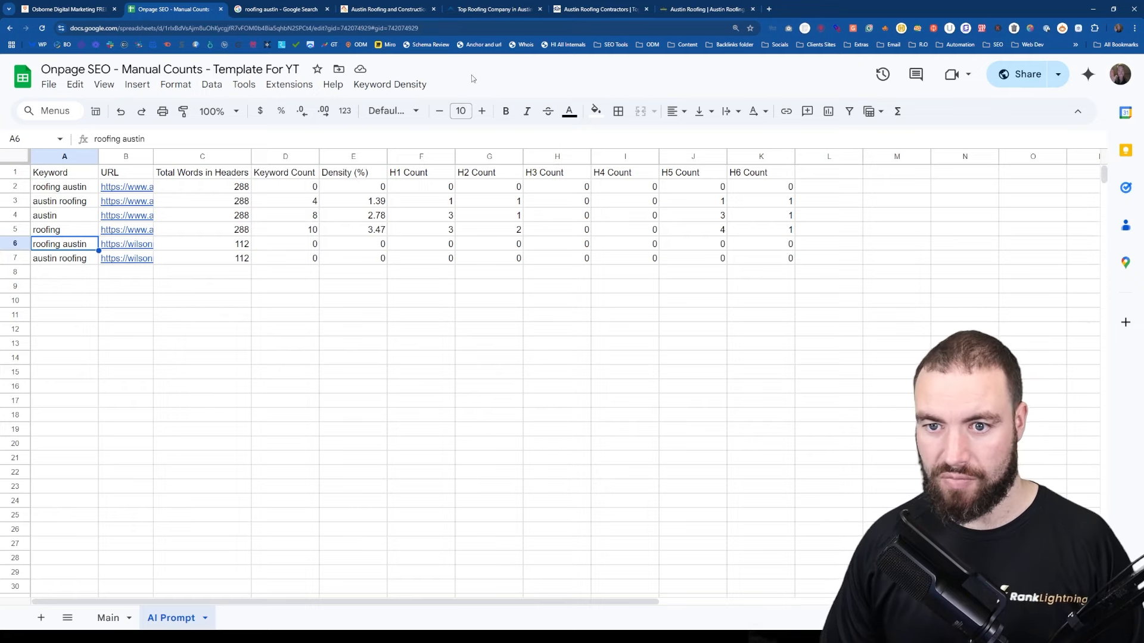
click(414, 84)
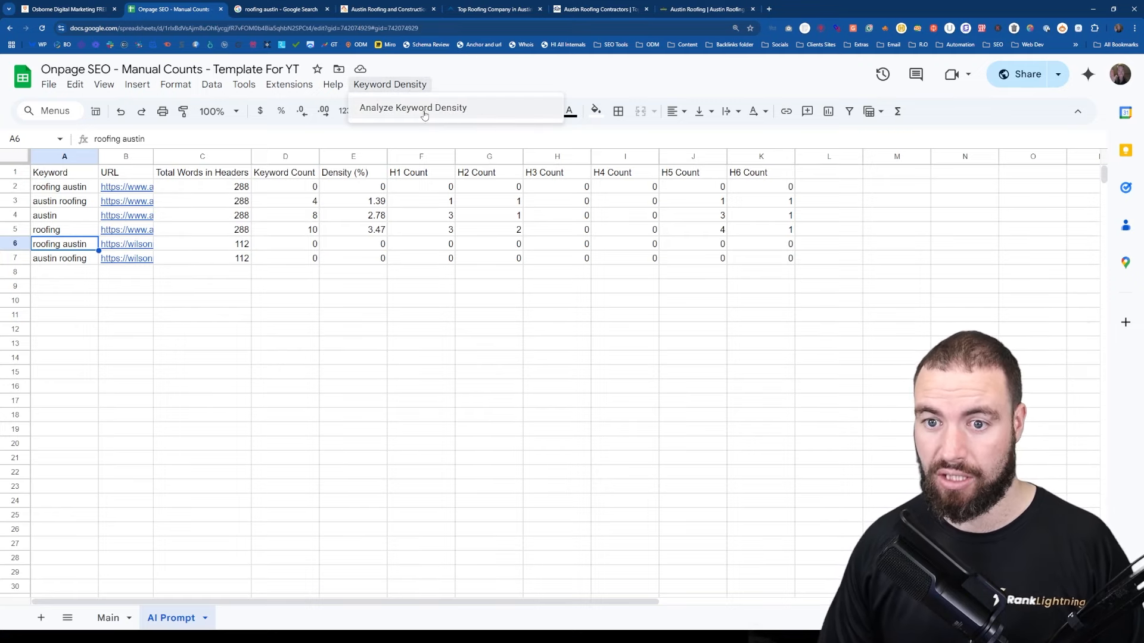
click(414, 108)
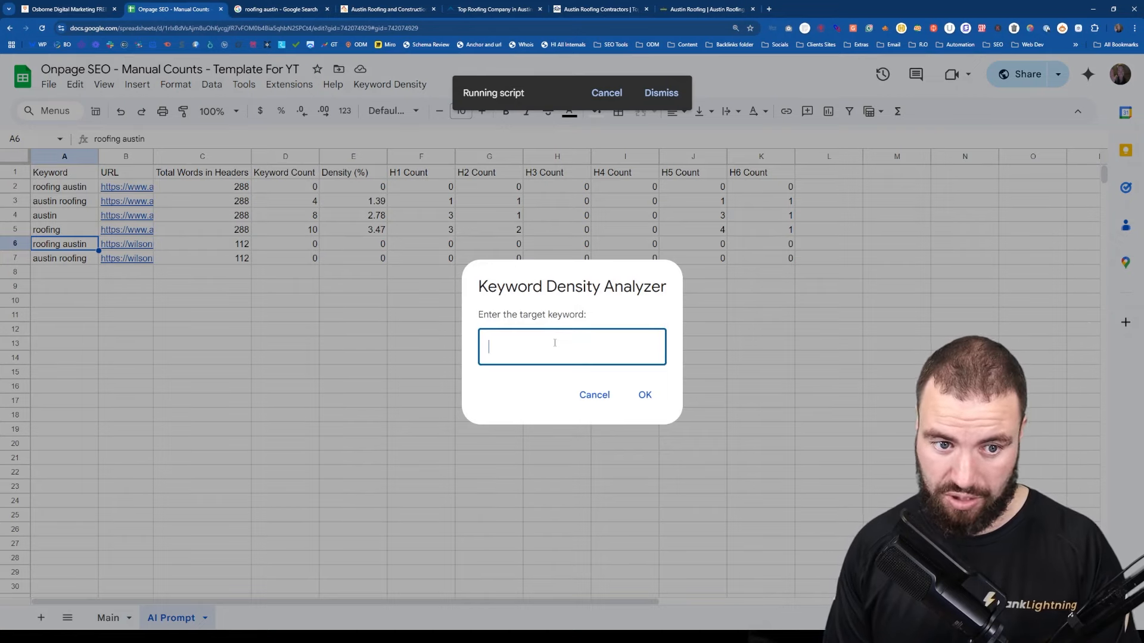
text(austin)
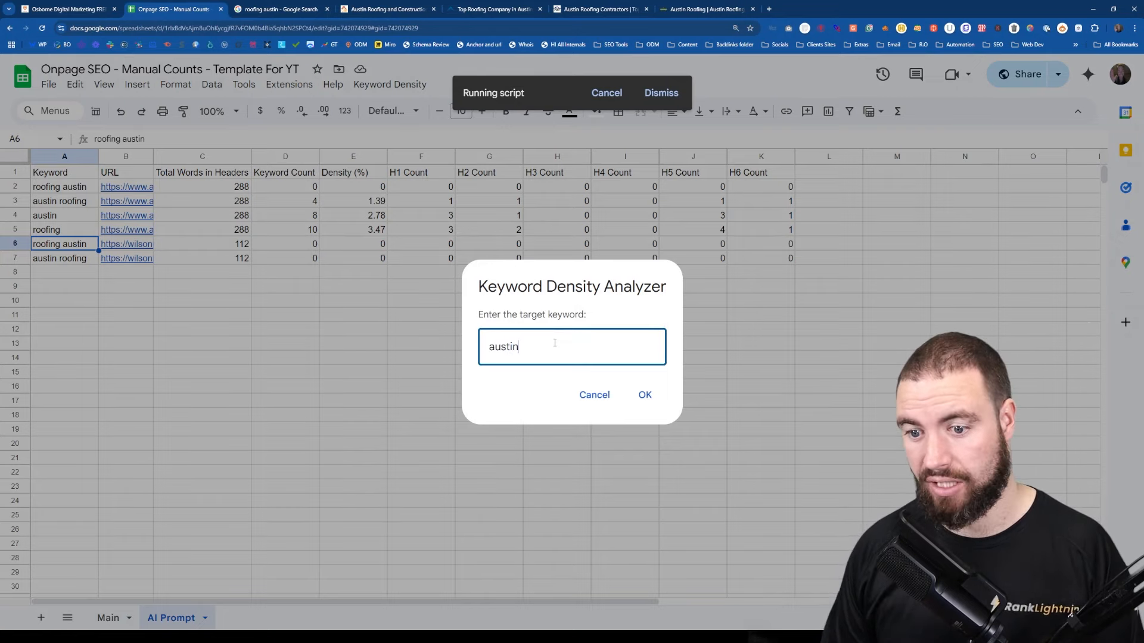
click(645, 395)
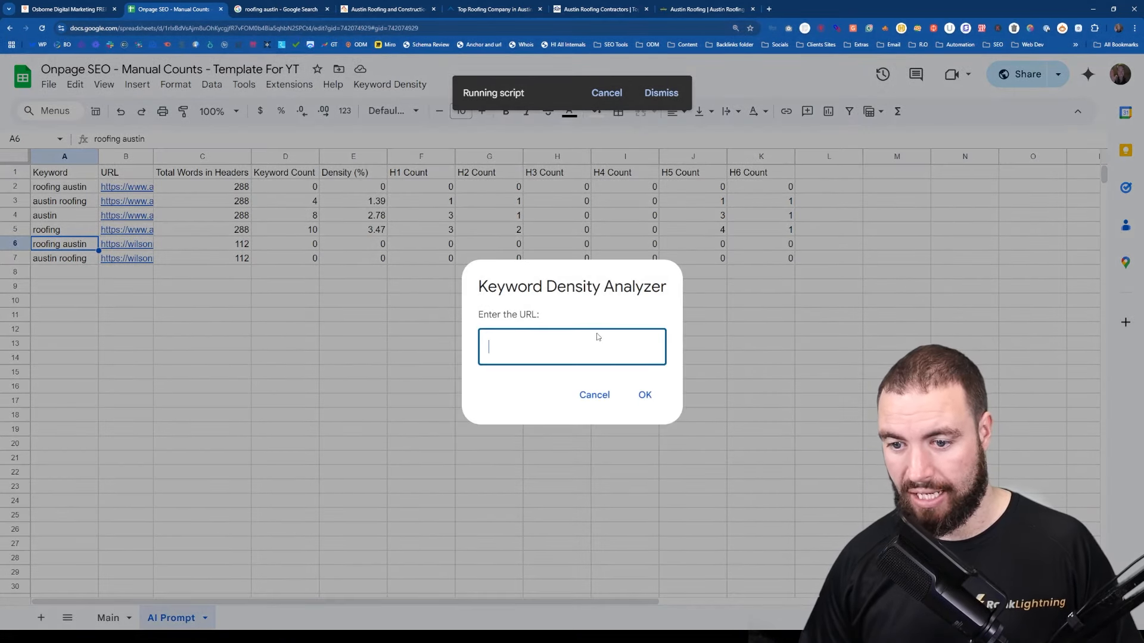
text(https://wilsonroofing.com/)
click(645, 394)
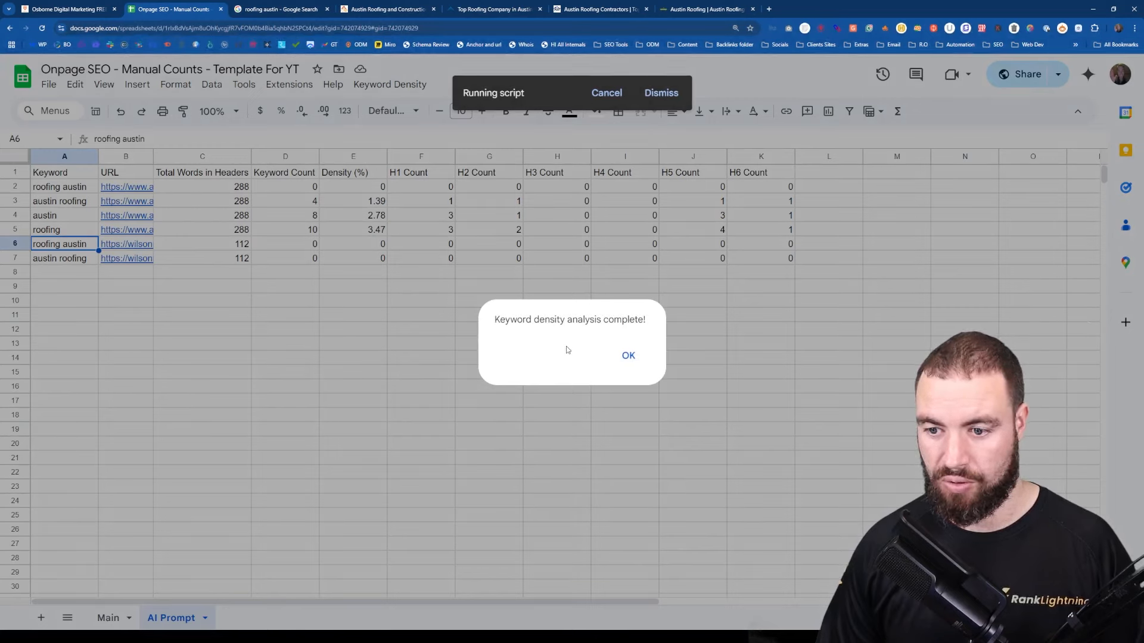
click(617, 358)
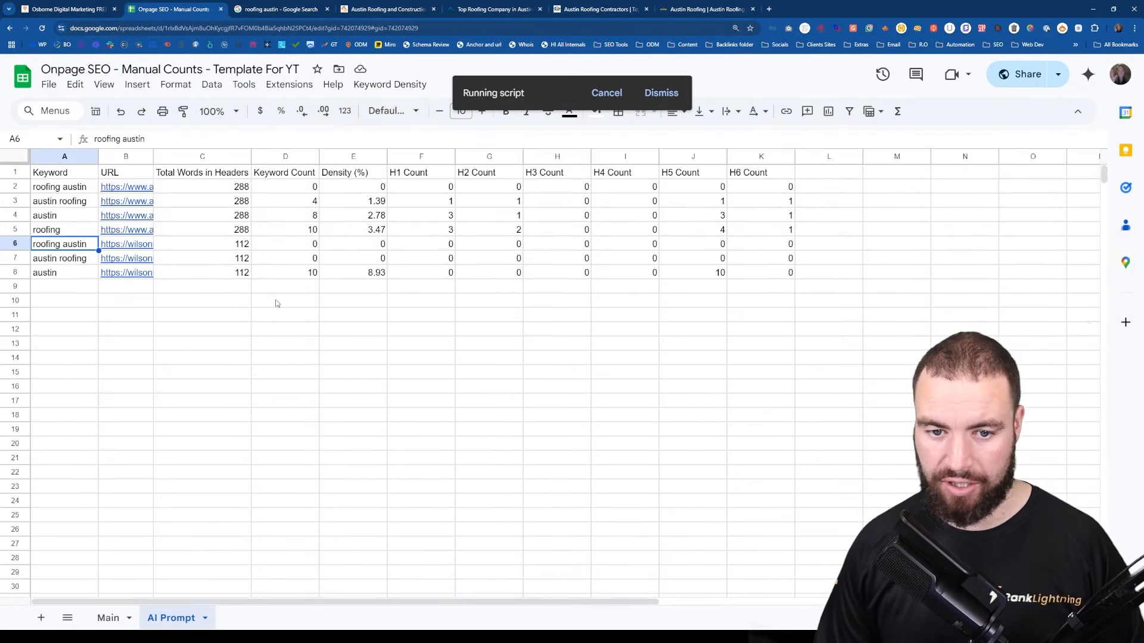
click(357, 275)
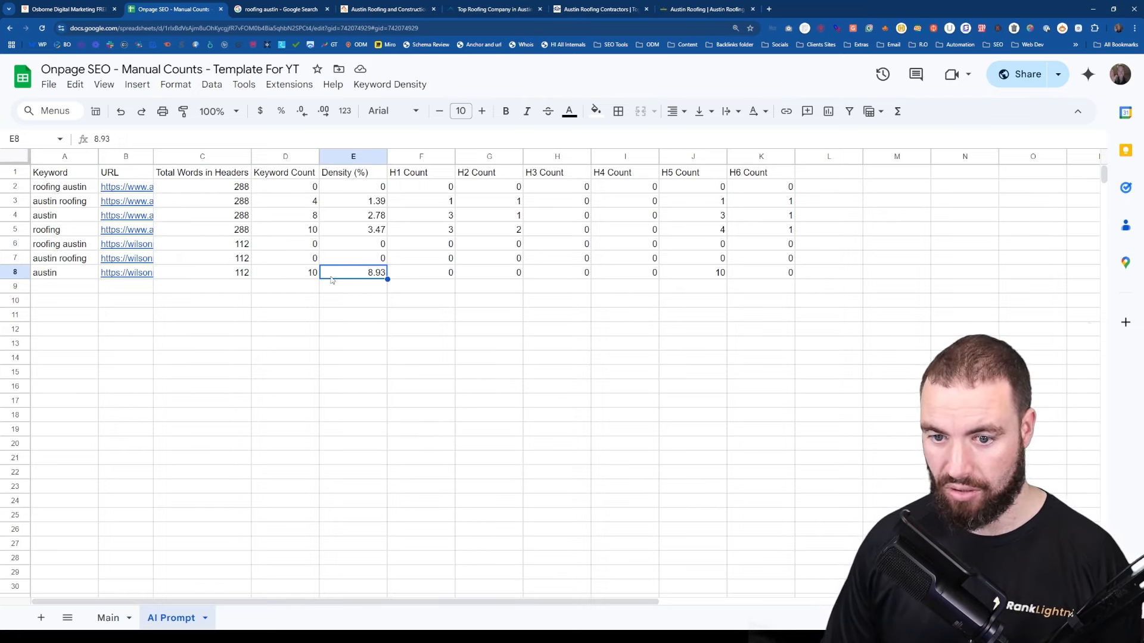
click(693, 273)
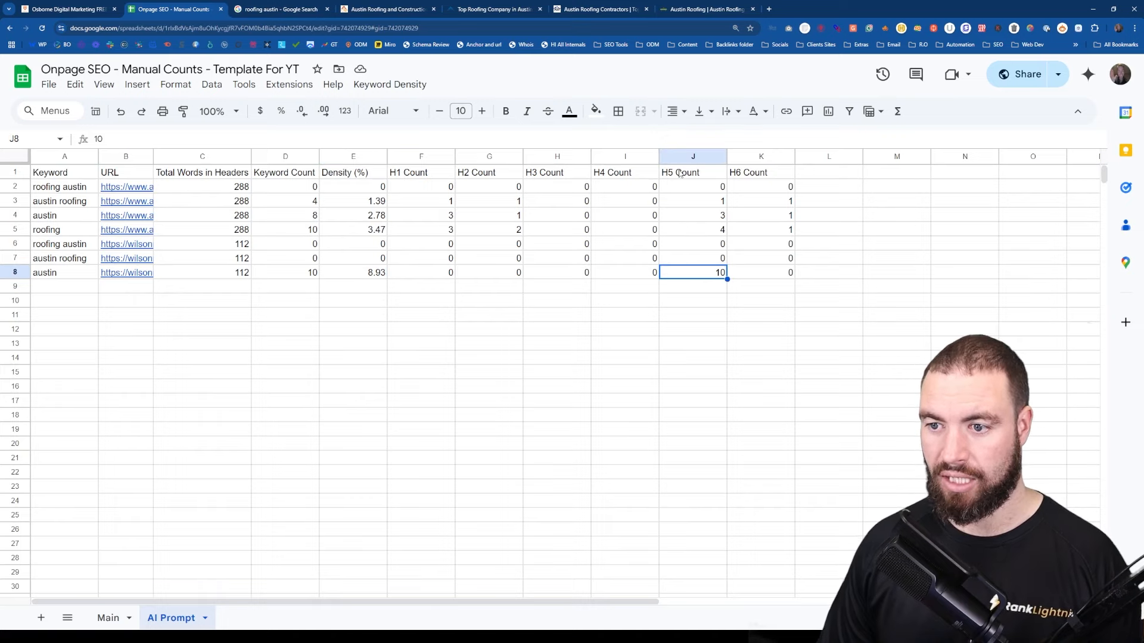
click(680, 174)
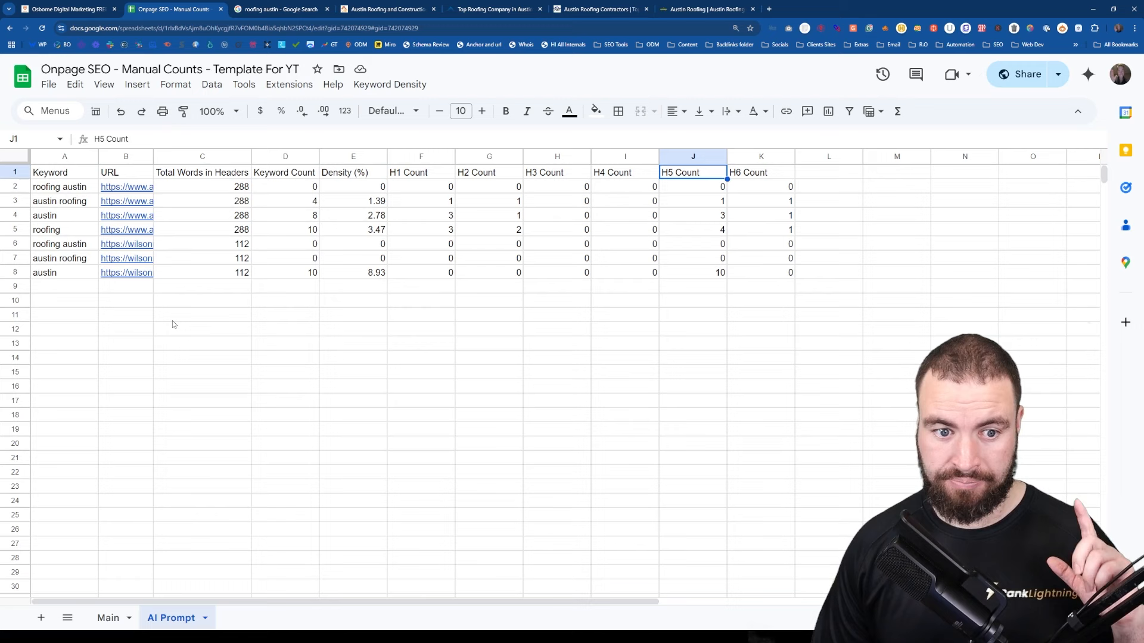
click(384, 87)
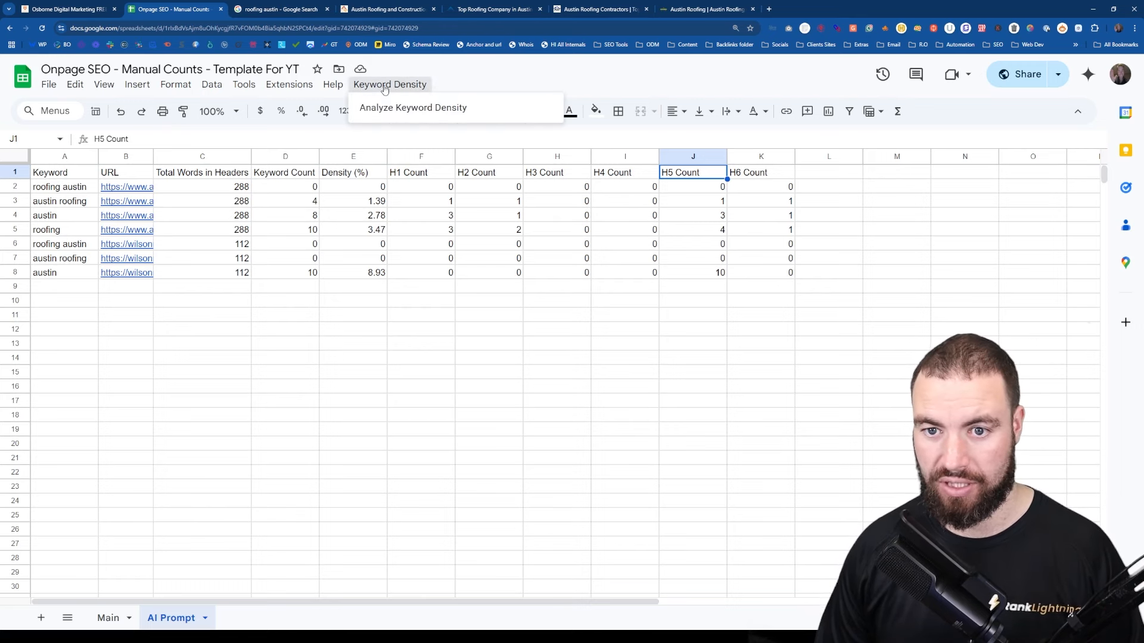
click(411, 108)
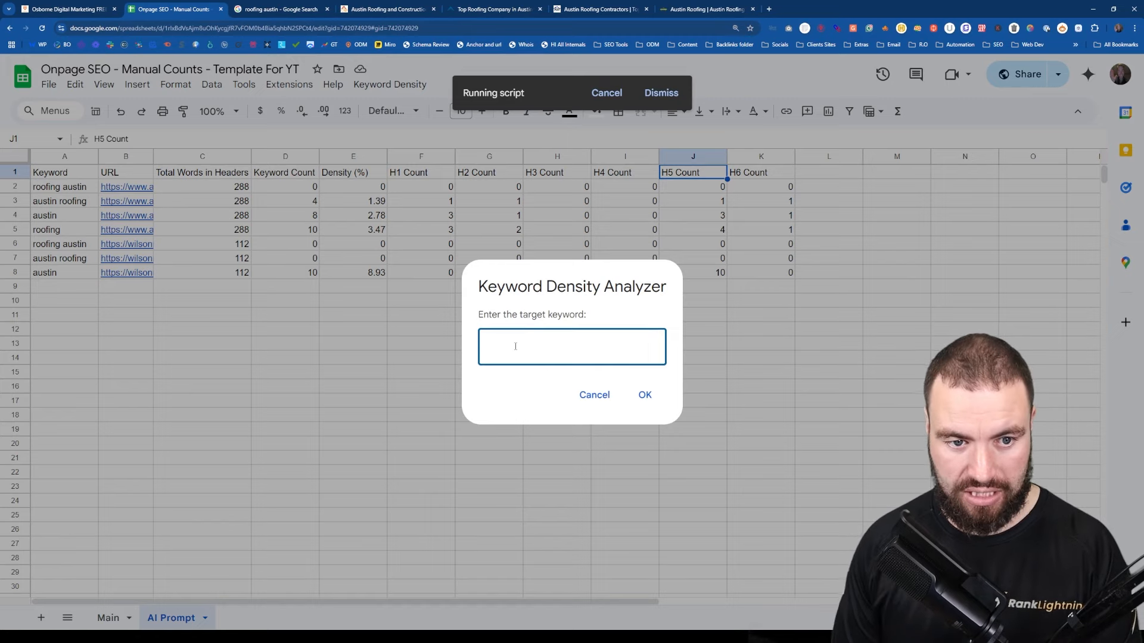
text(roofing)
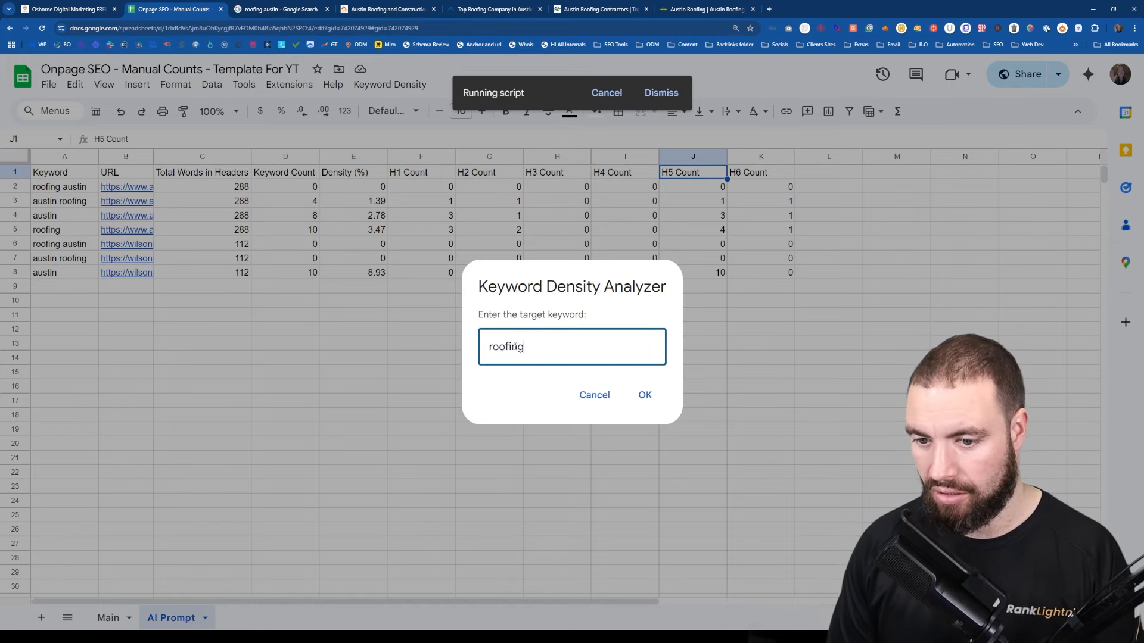
click(655, 396)
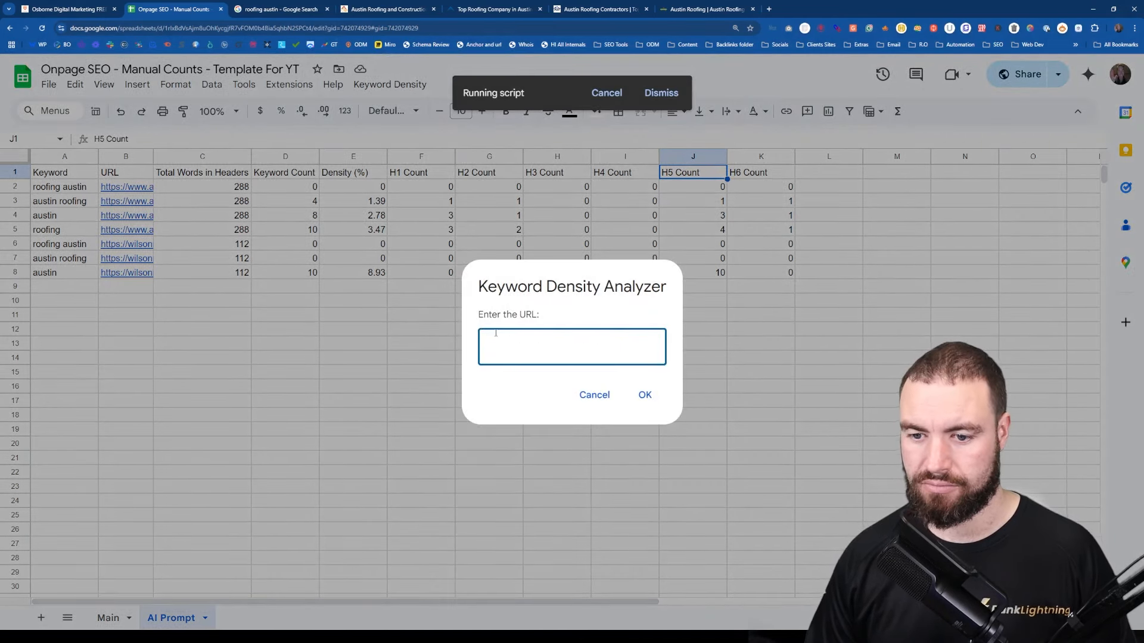
text(https://wilsonroofing.com/)
click(658, 396)
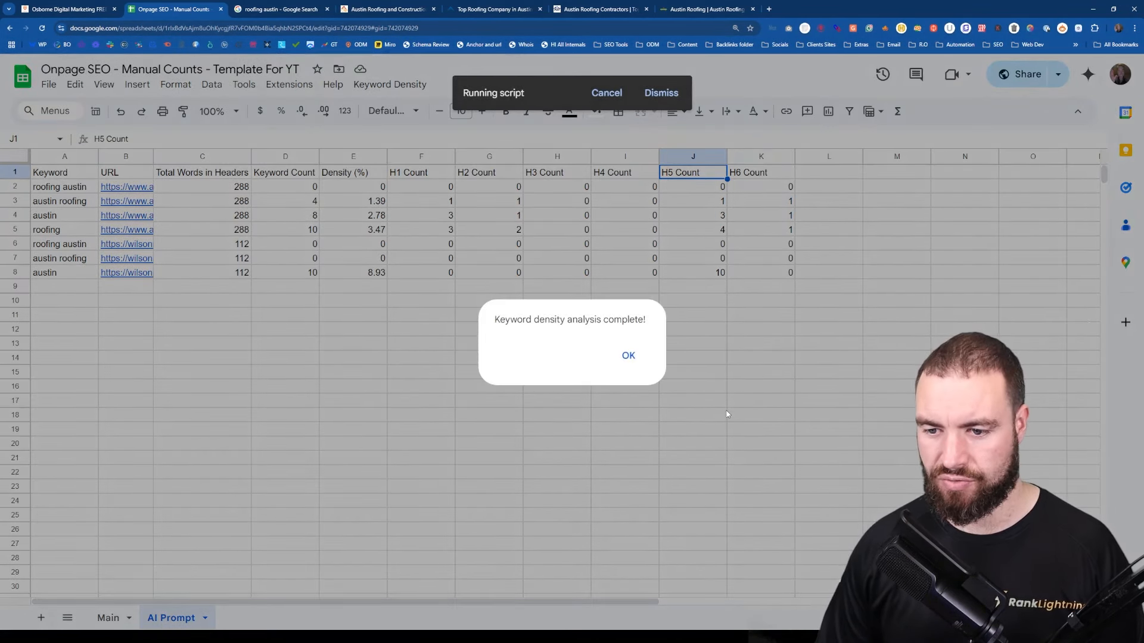
click(627, 356)
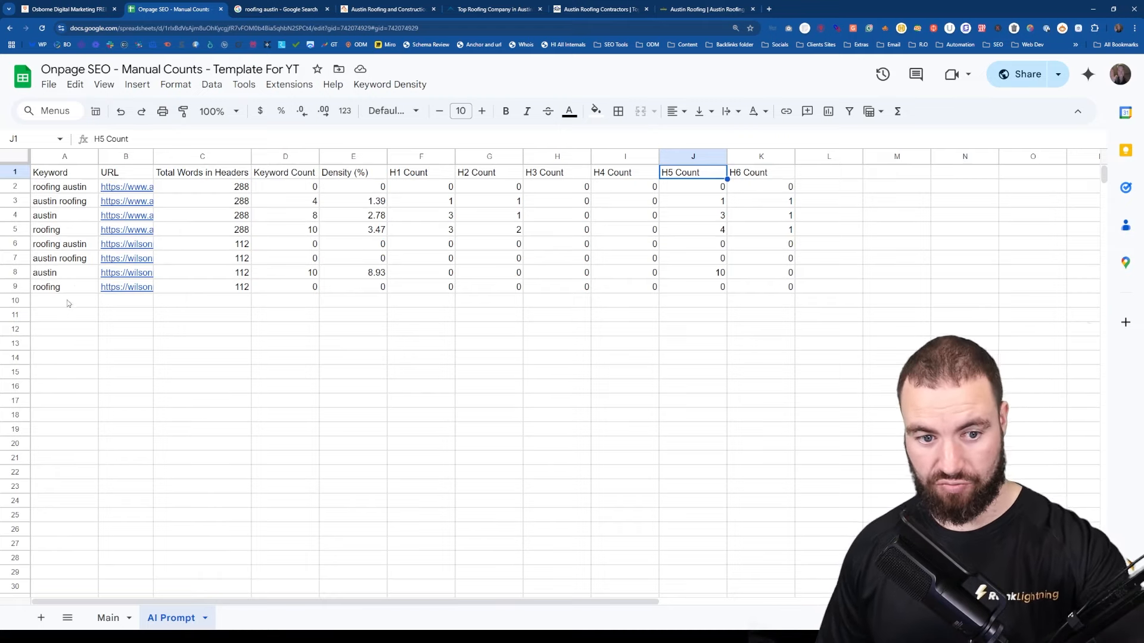
- Check the open Wilson Roofing homepage with a browser extension and return to the spreadsheet
click(471, 11)
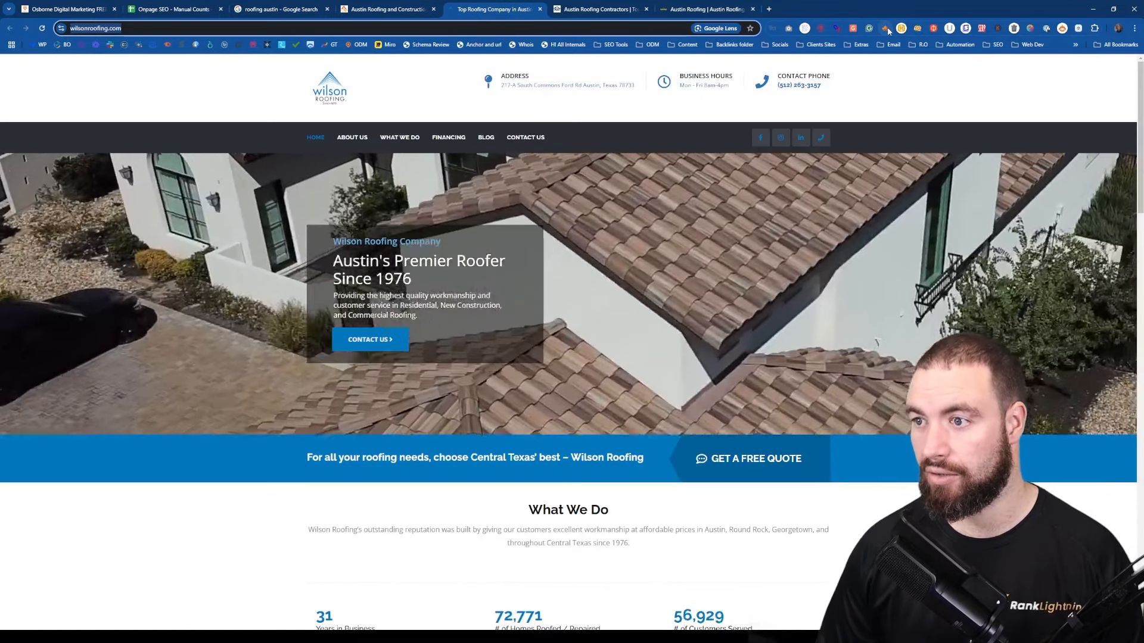
click(887, 30)
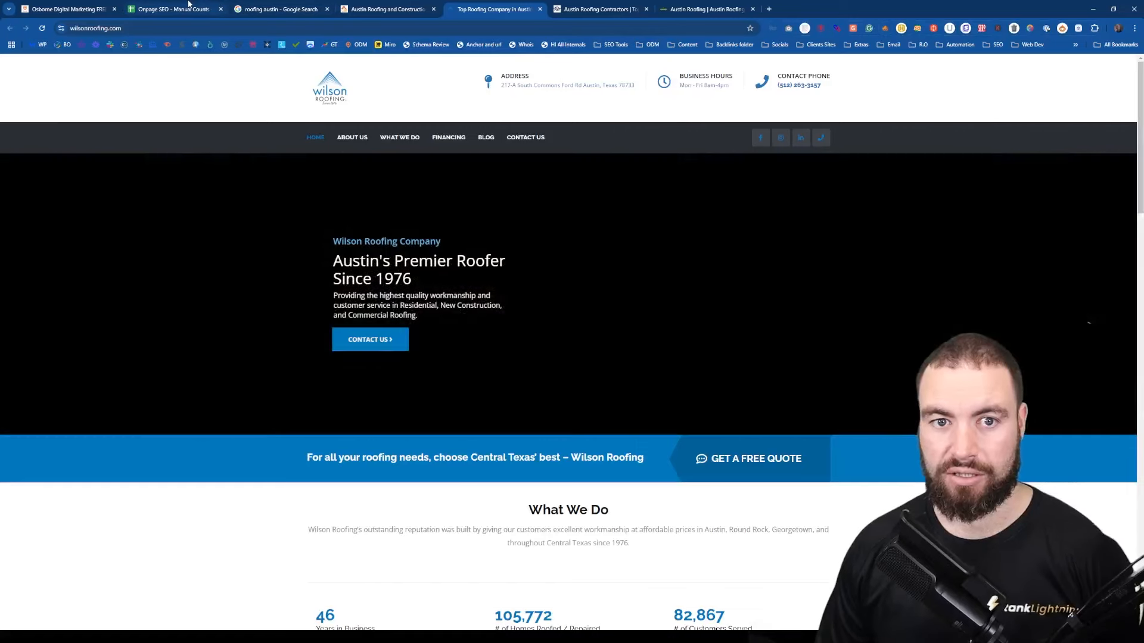
click(203, 5)
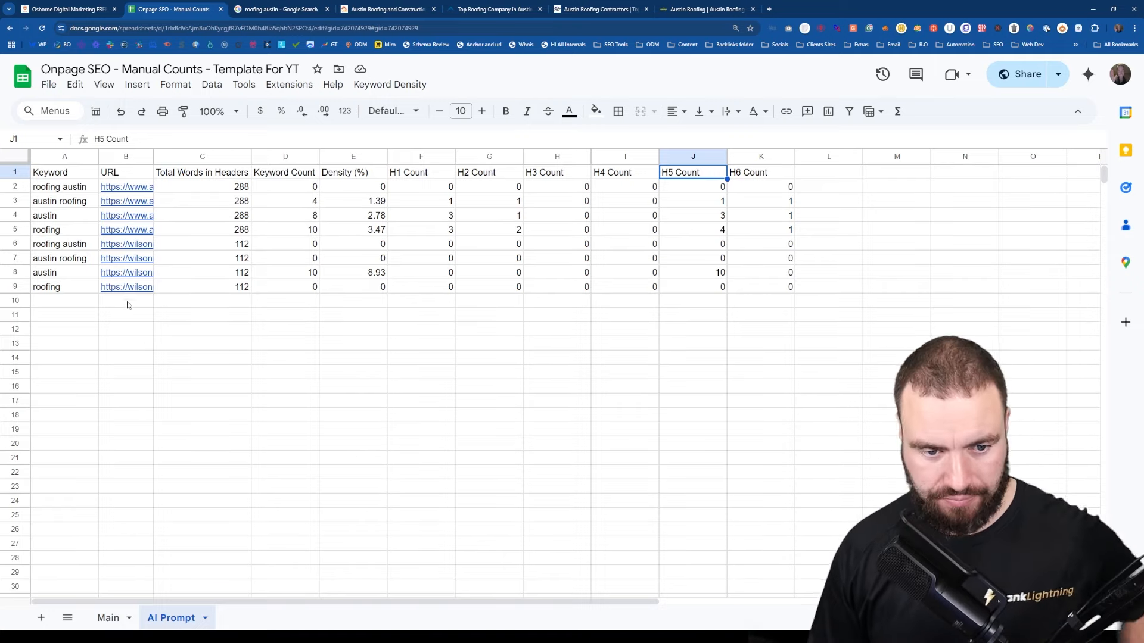
- Copy the Acura Roofing homepage address from its open web page and return to the spreadsheet
click(685, 9)
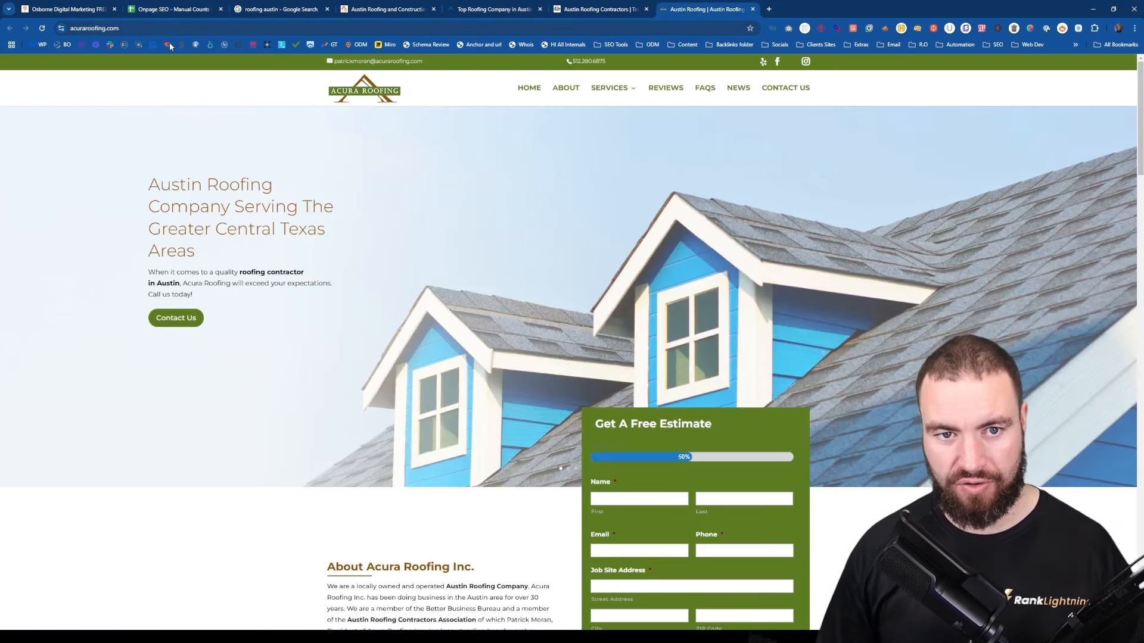
click(178, 27)
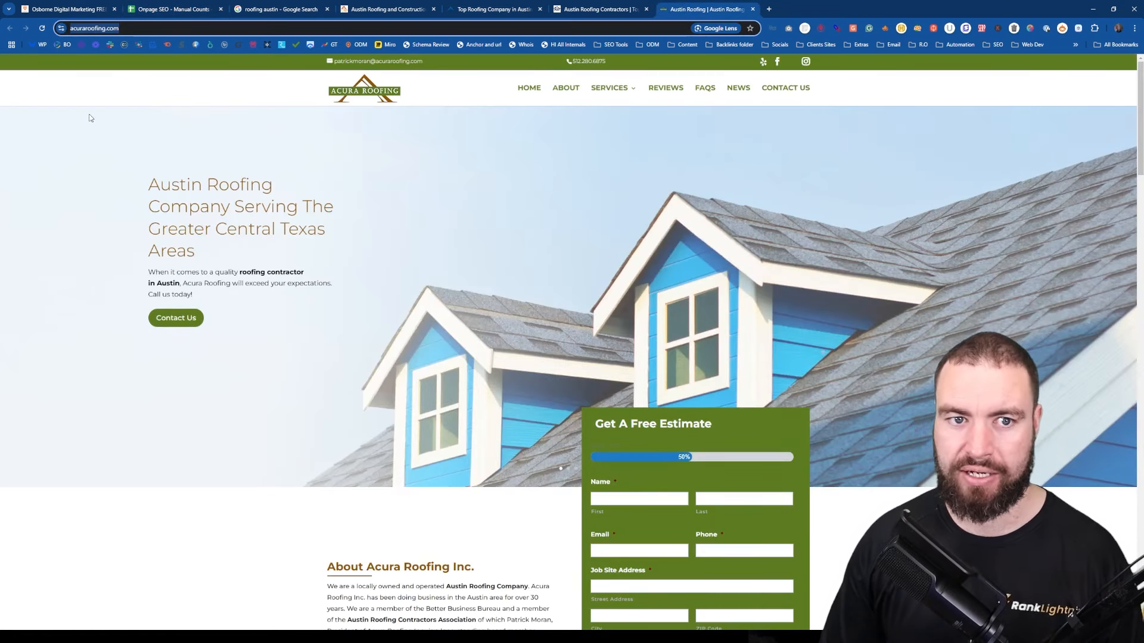
click(173, 9)
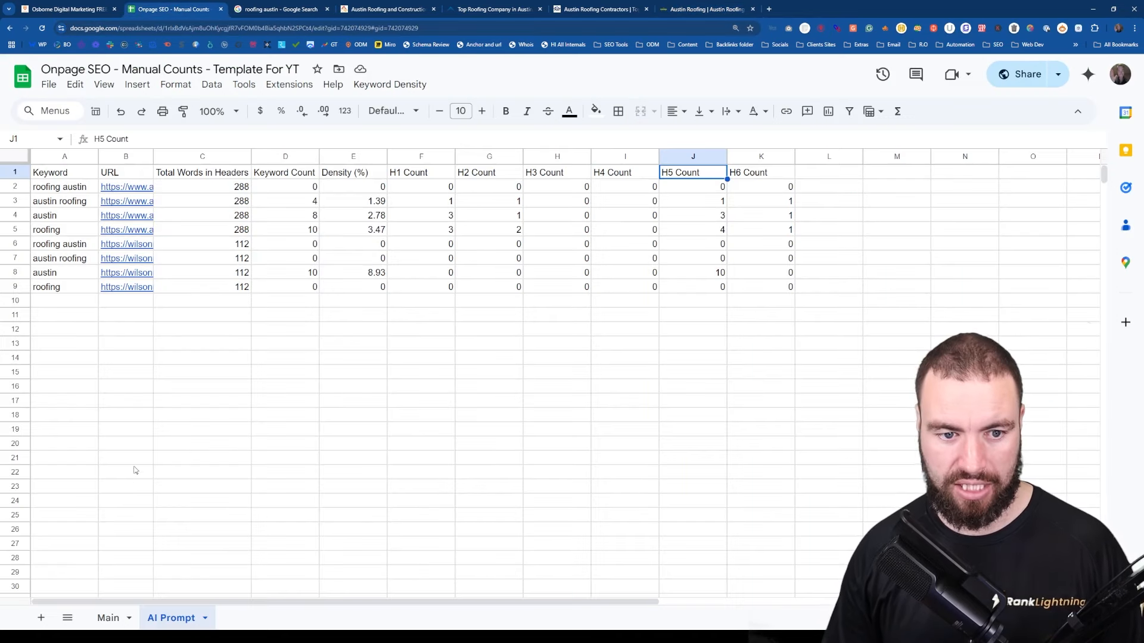
- Run the Keyword Density analysis on acuraroofing.com for "roofing austin", "austin roofing", "austin" and "roofing", filling rows 10 to 13
click(70, 302)
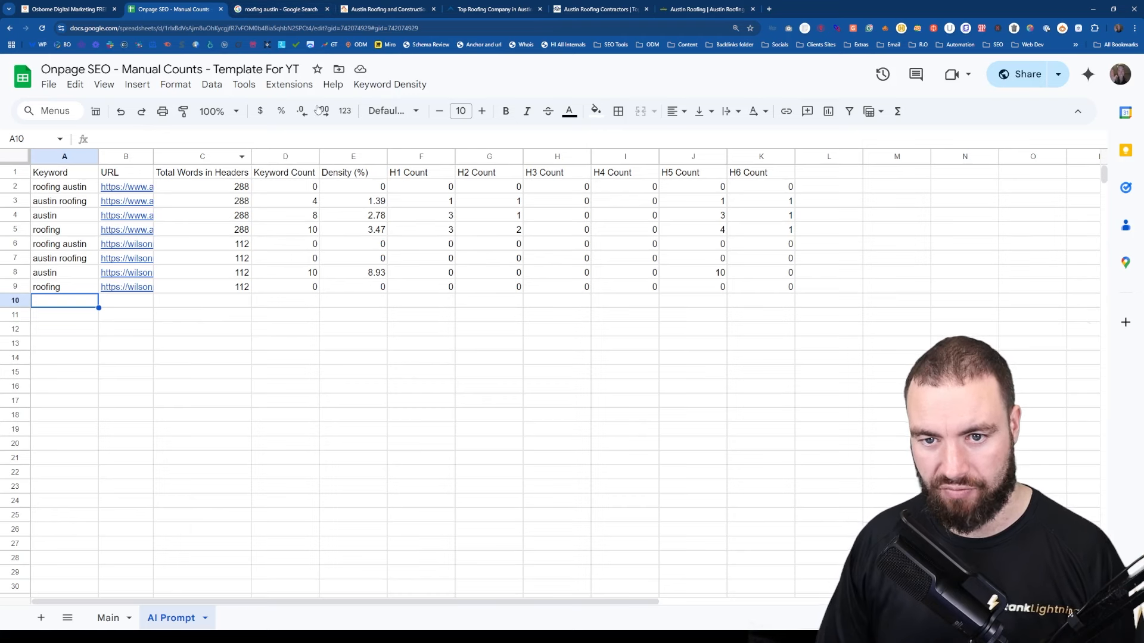
click(364, 92)
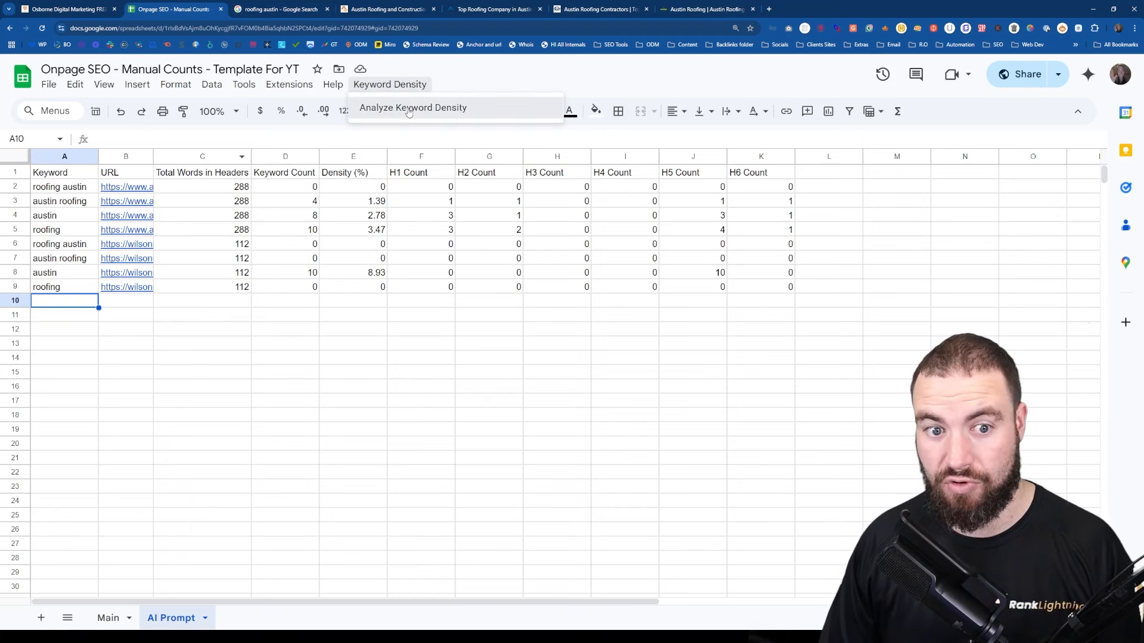
click(388, 110)
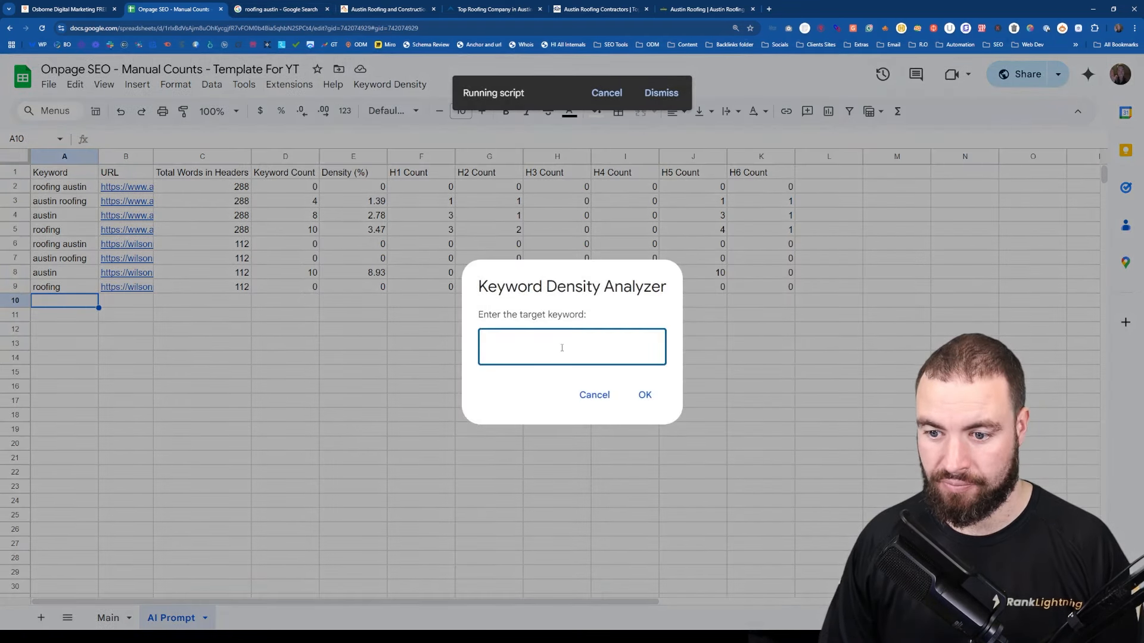
text(ro)
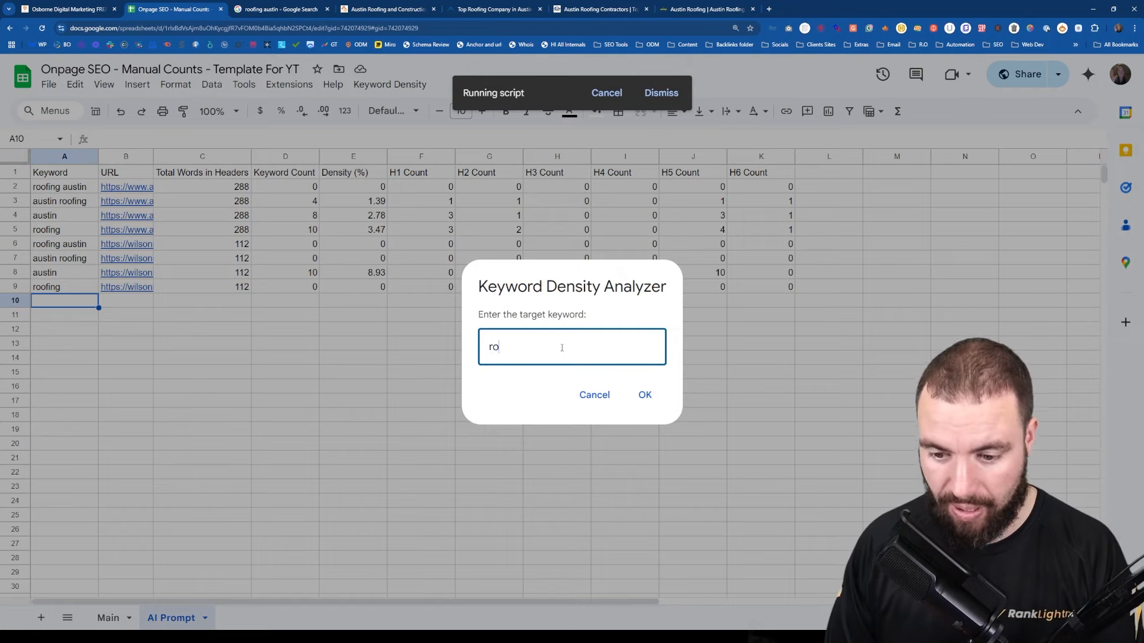
text(ofi)
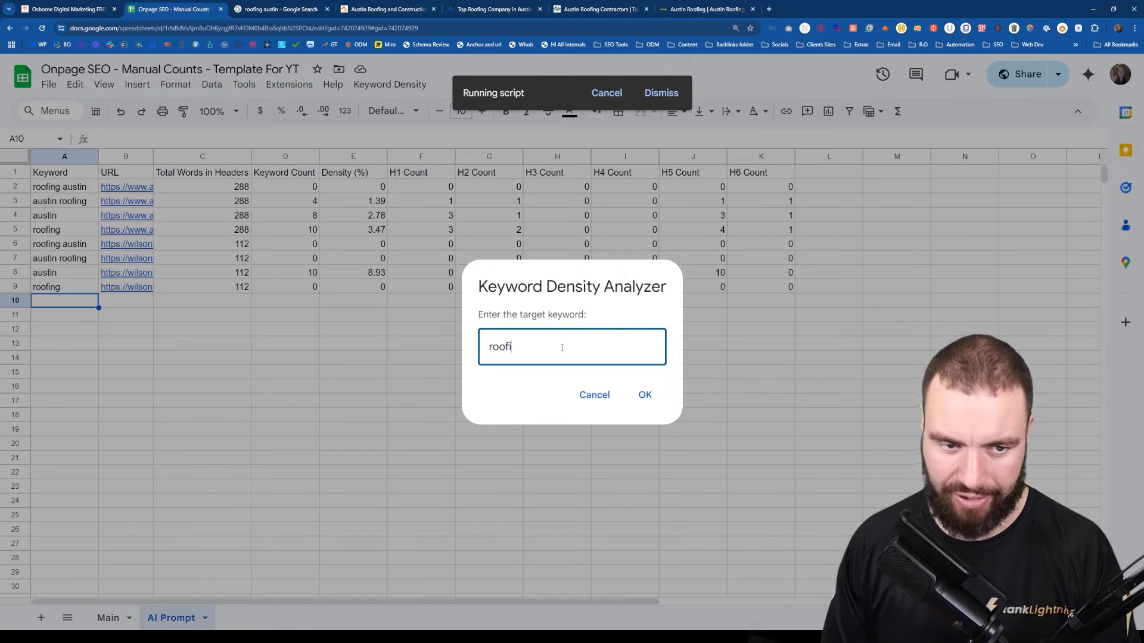
text(ng)
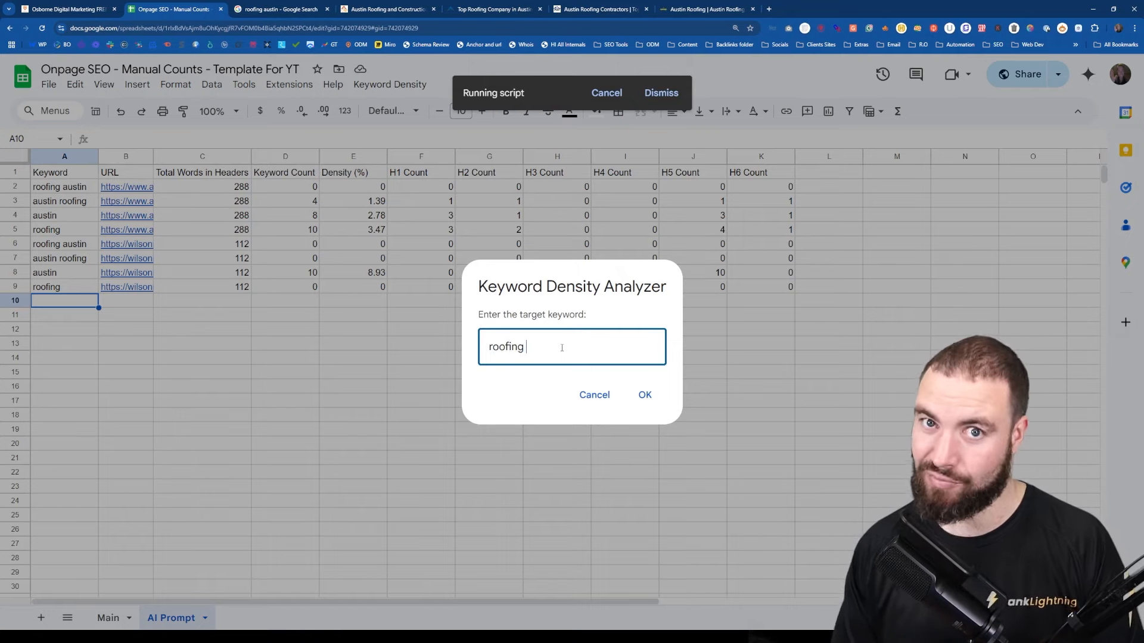
text( austin)
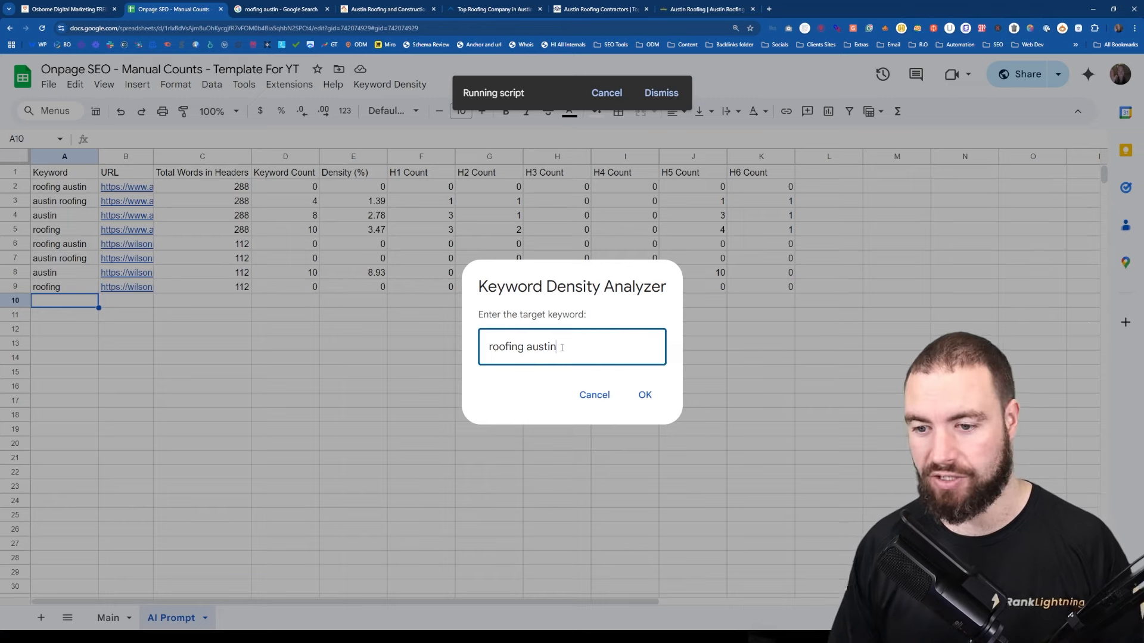
click(645, 396)
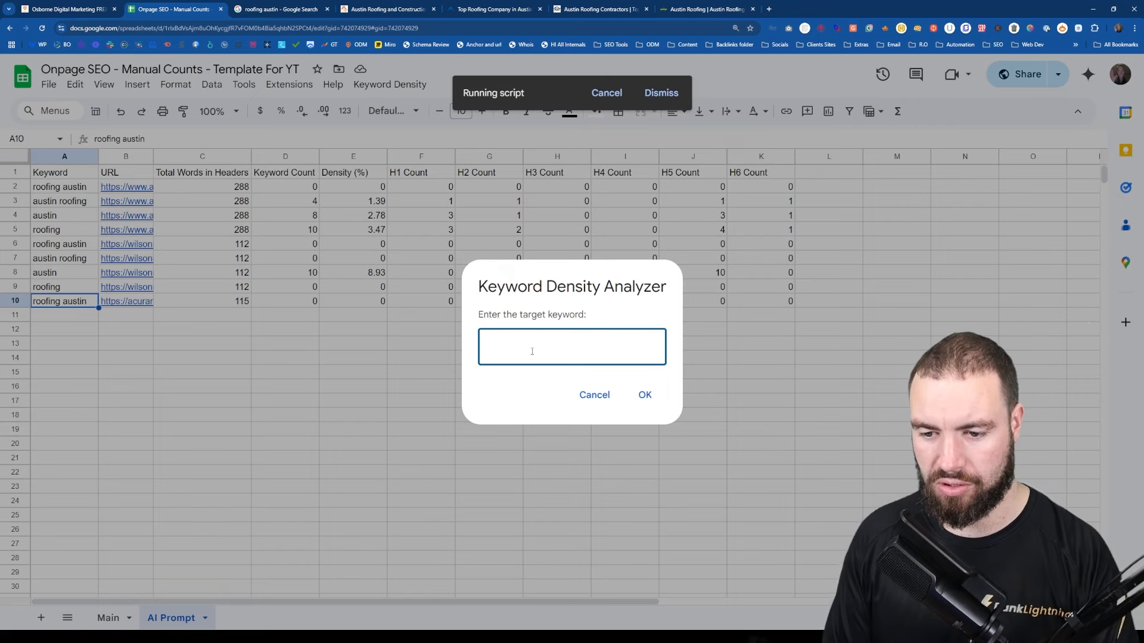
key(Return)
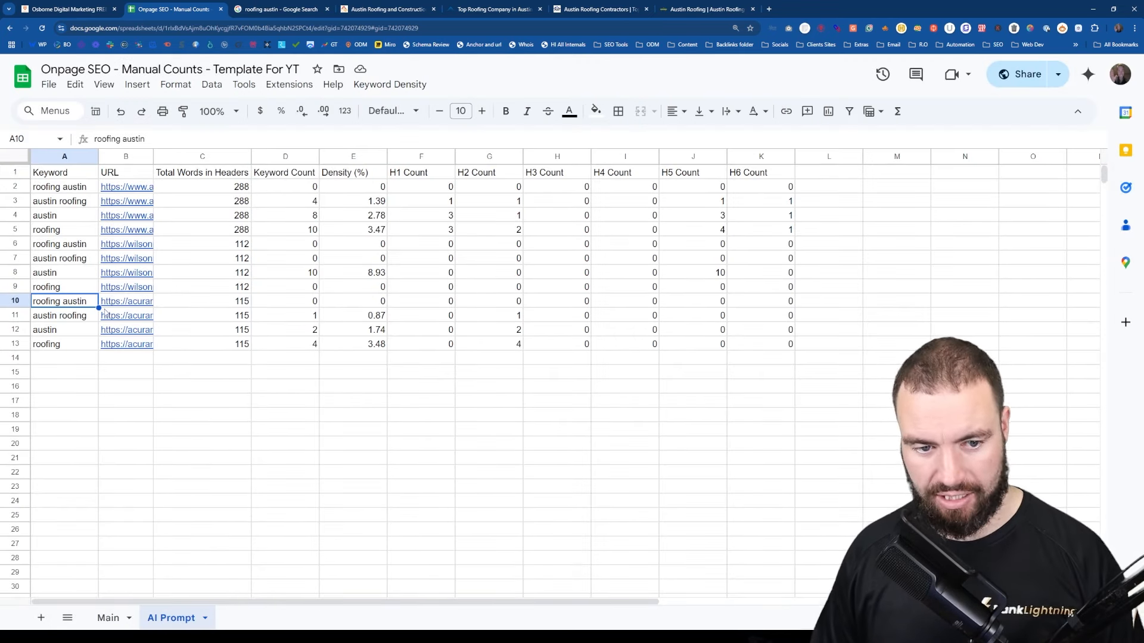
- Compare the Acura Roofing results in rows 10 to 13 with the Wilson Roofing results in rows 6 to 9
drag(91, 302, 792, 345)
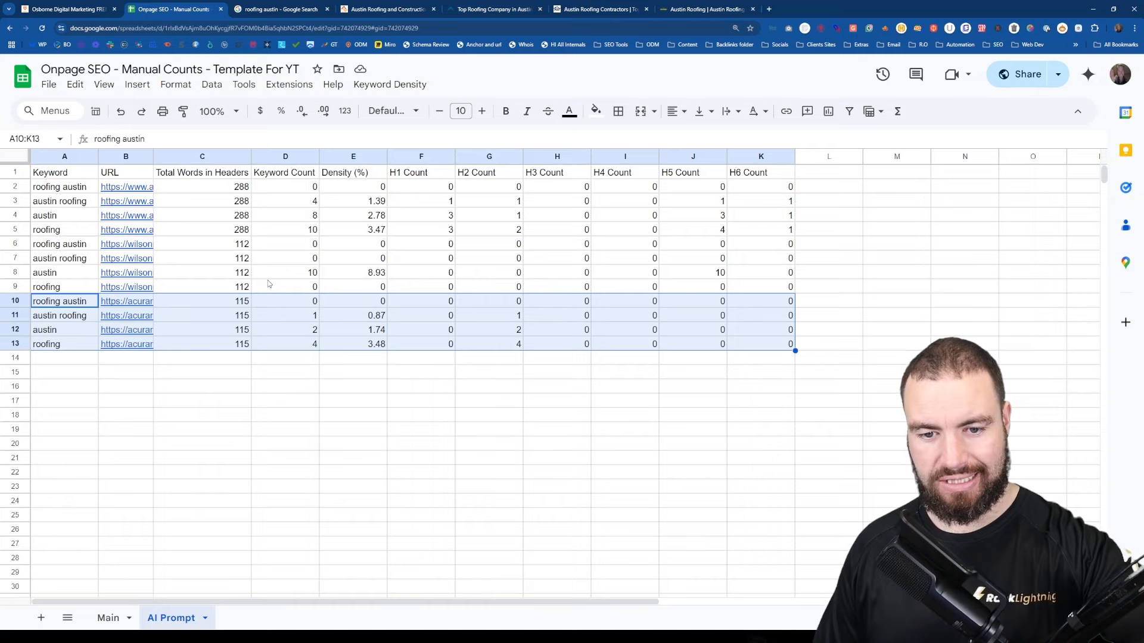
click(219, 301)
drag(230, 244, 212, 288)
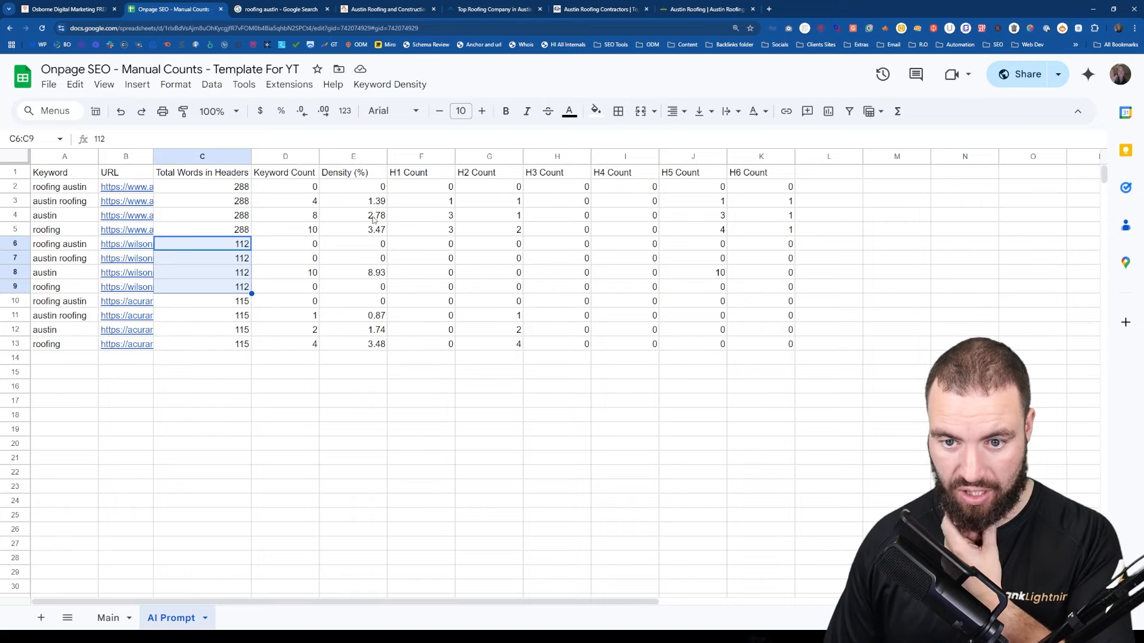
click(355, 299)
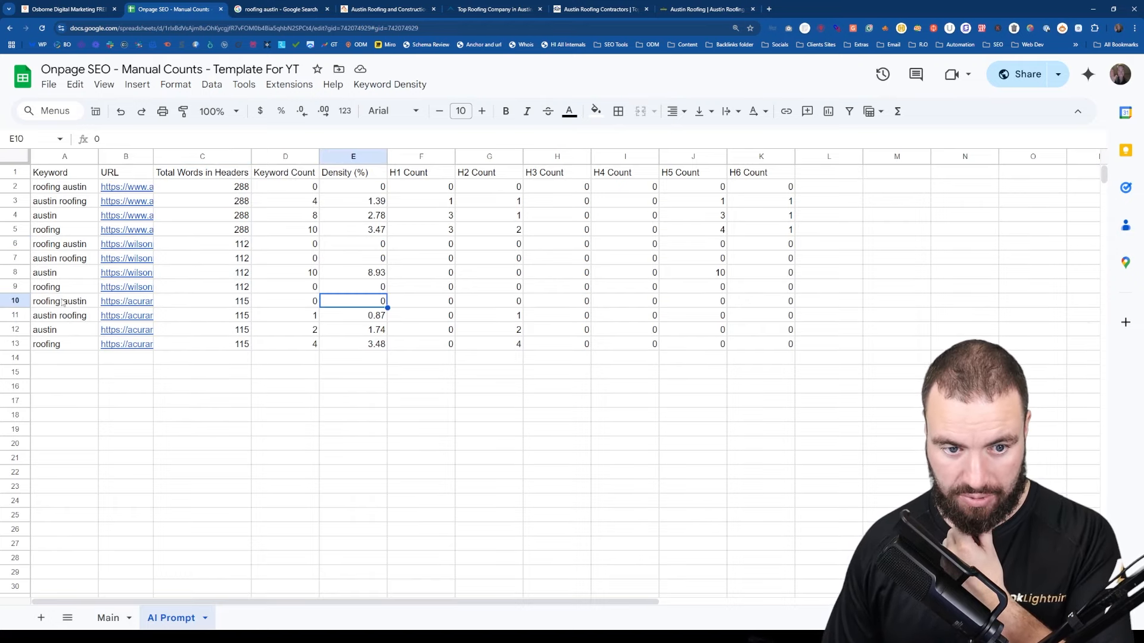
drag(63, 302, 759, 332)
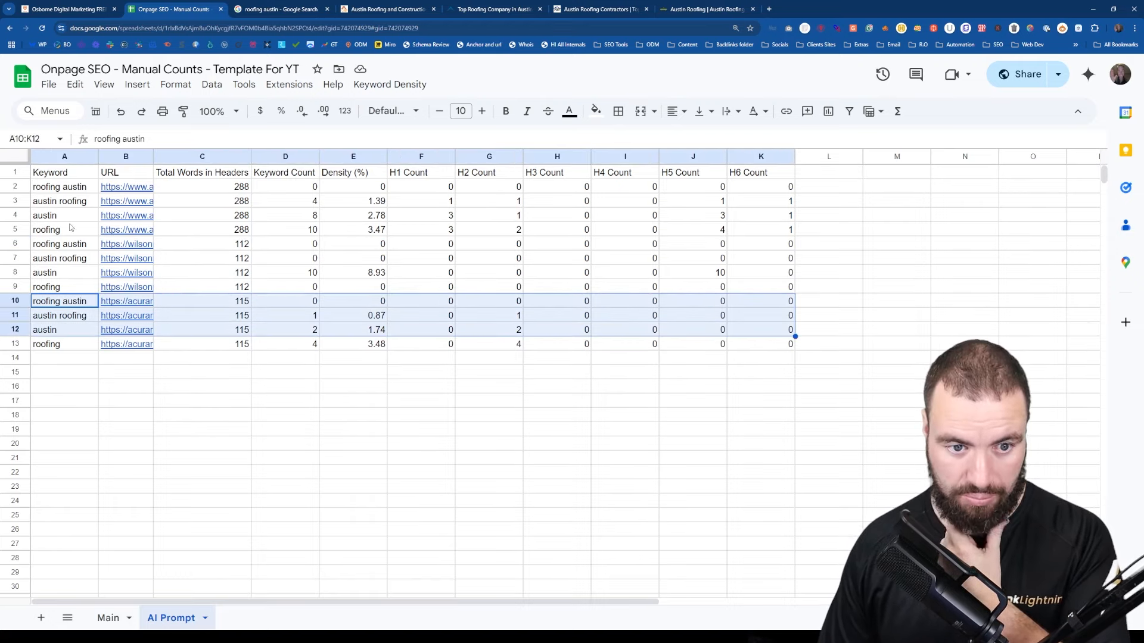
drag(74, 244, 750, 287)
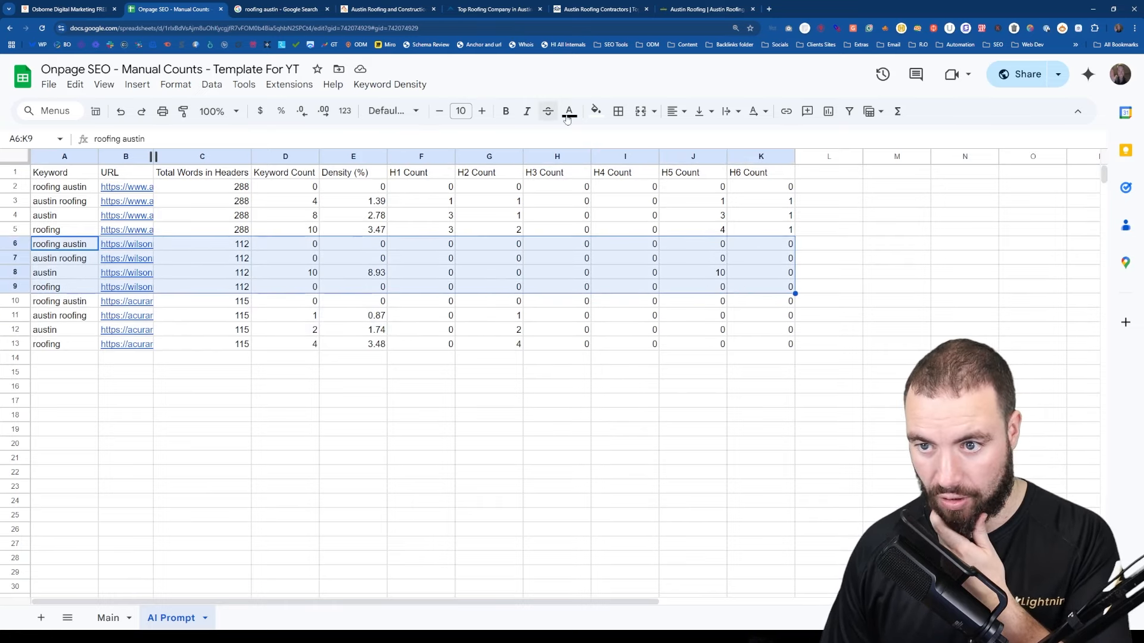
- Fill the Wilson Roofing results in A6:K9 with yellow
click(595, 112)
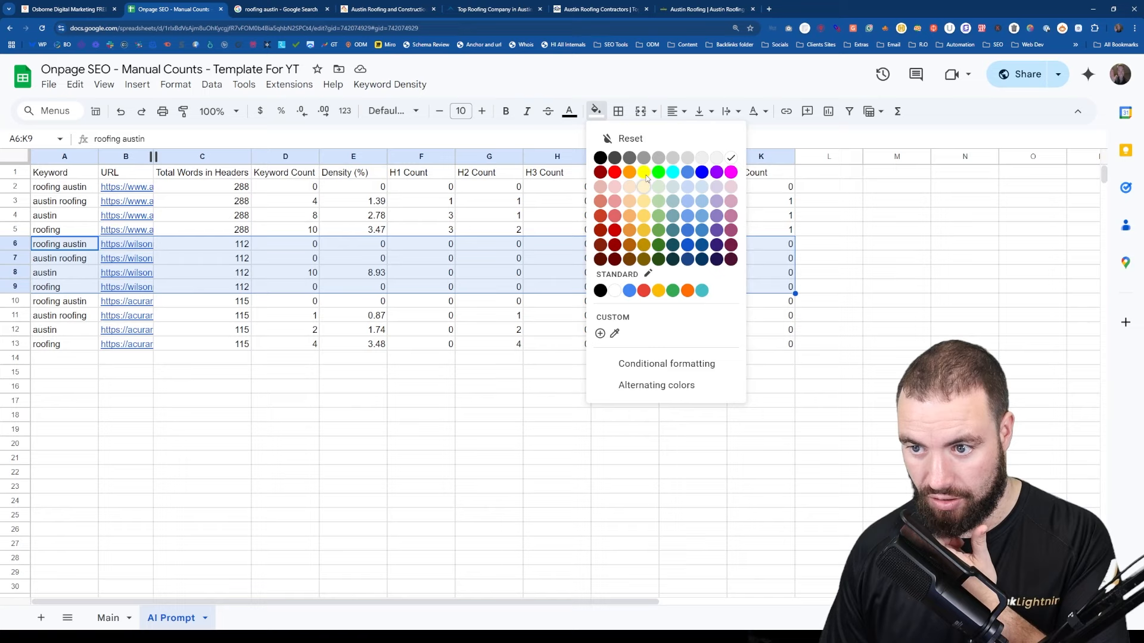
click(645, 173)
click(500, 386)
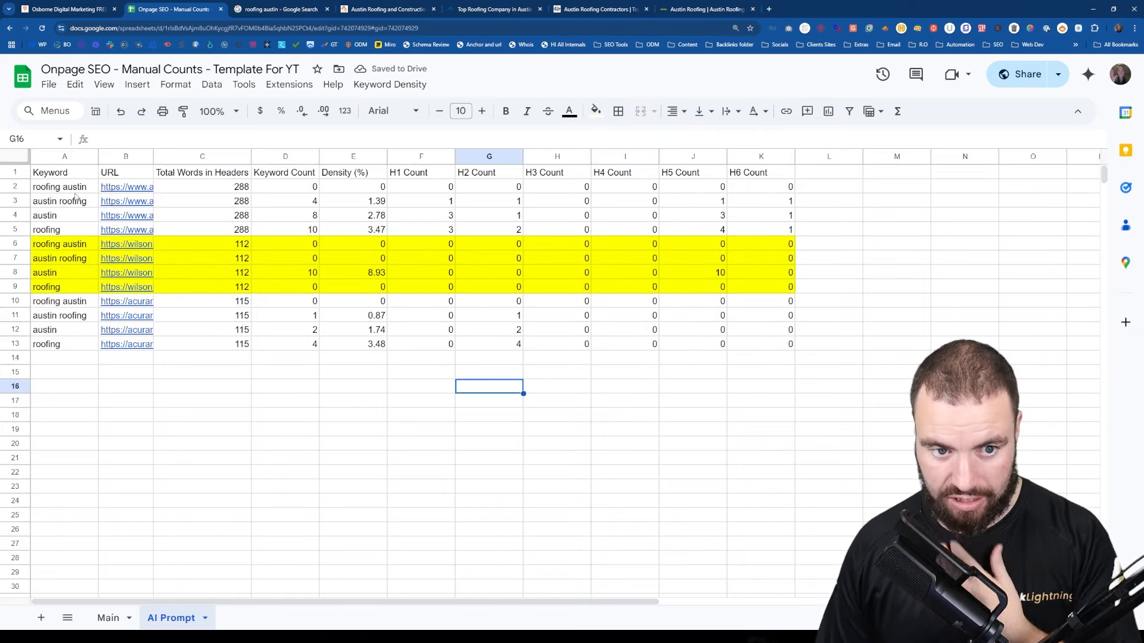
- Compare the header densities of "roofing austin" and "austin roofing" across the three analyzed competitor pages
click(370, 189)
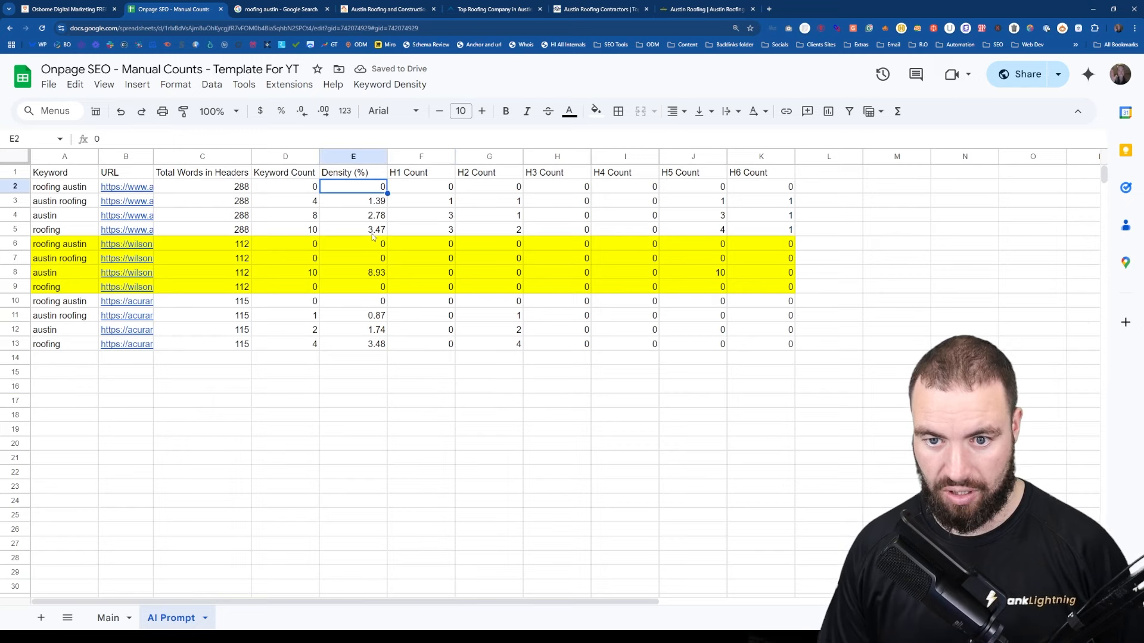
click(366, 245)
click(344, 306)
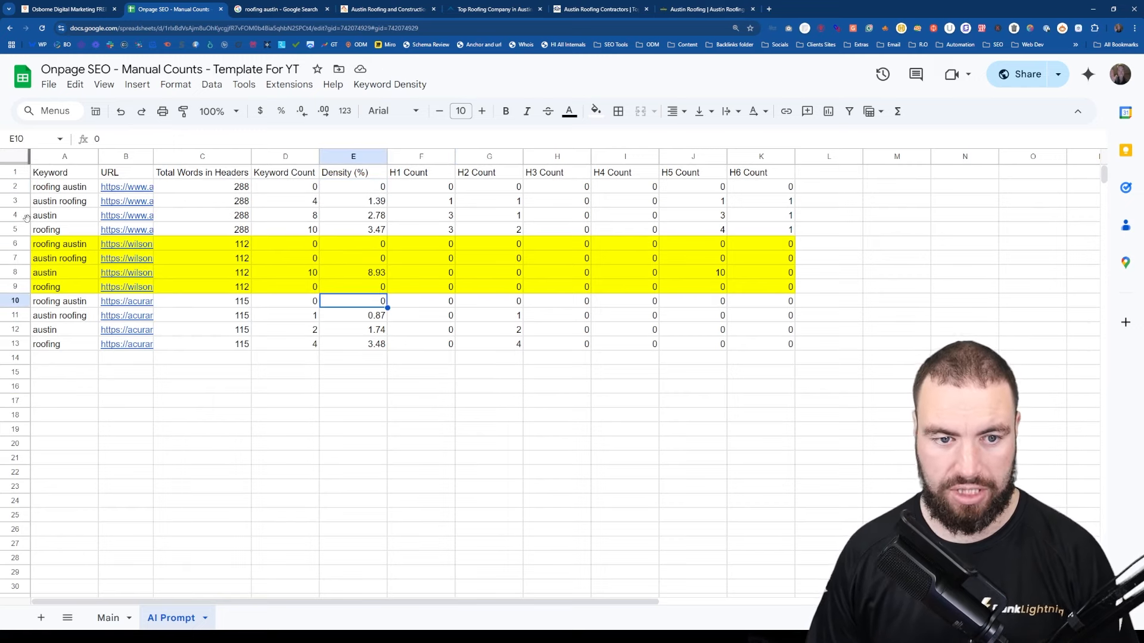
click(350, 205)
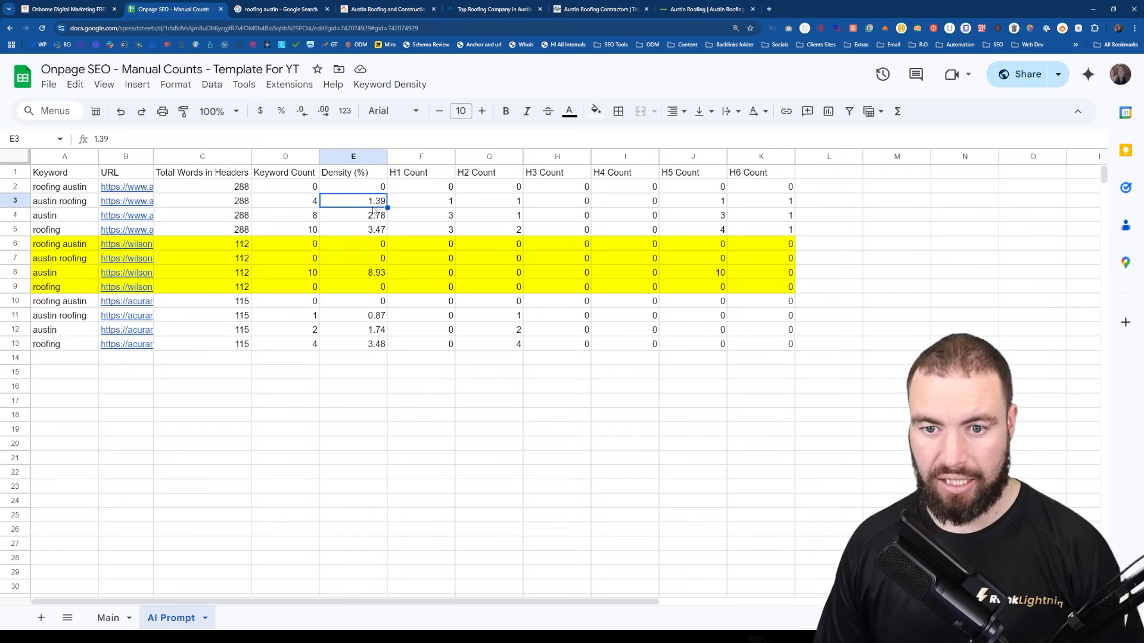
click(365, 264)
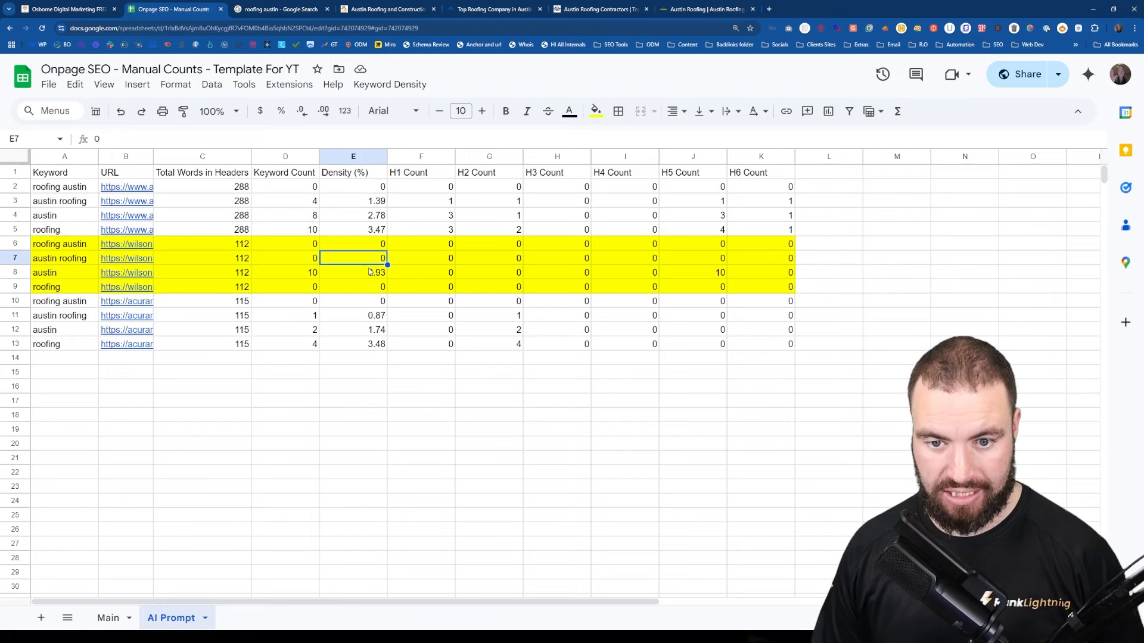
click(366, 316)
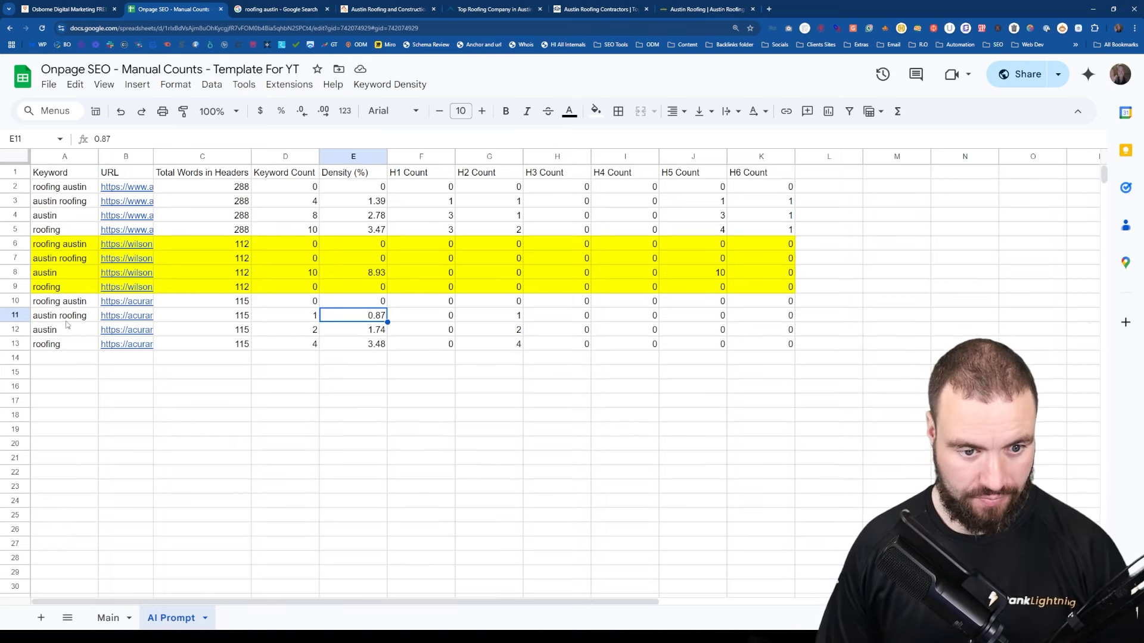
- Compare the header density of "austin" across the Acura, Wilson and first competitor's results
click(345, 334)
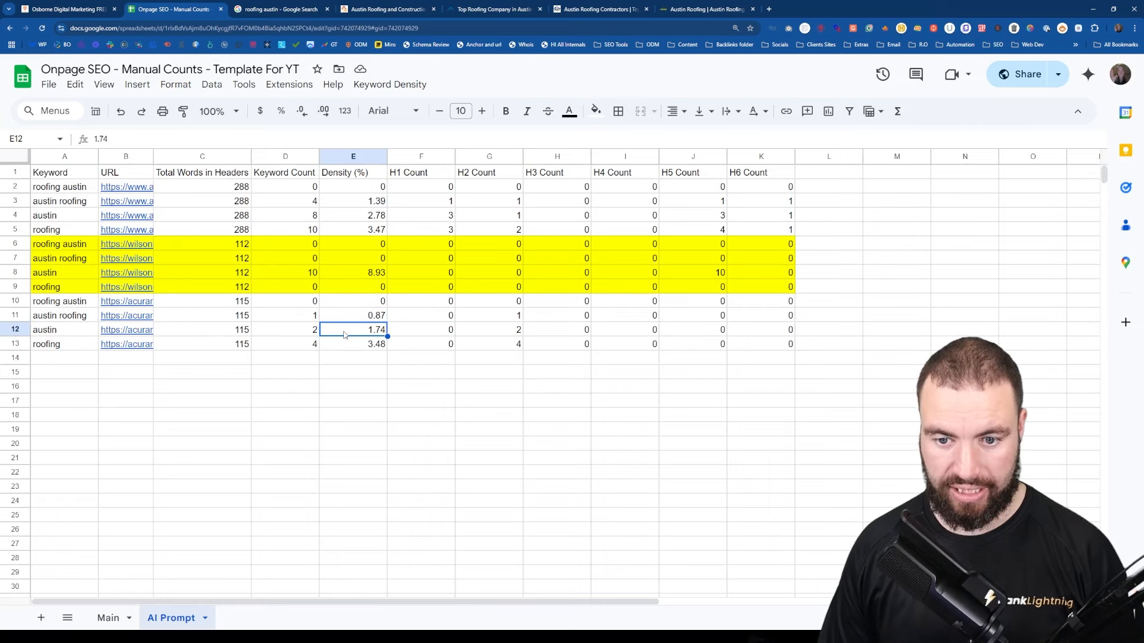
click(341, 274)
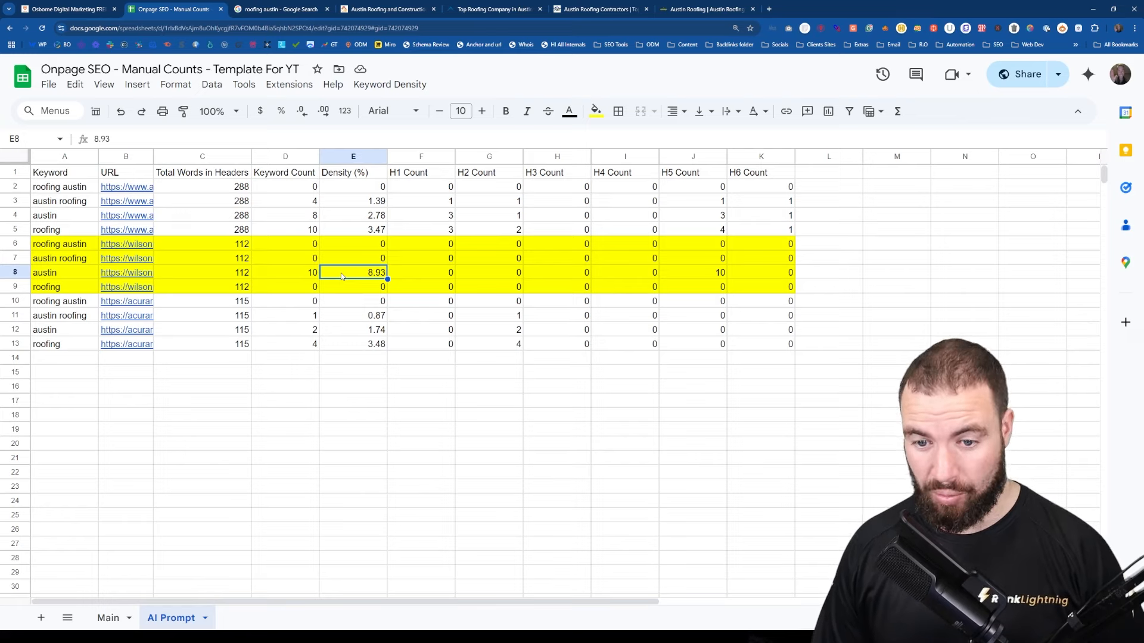
click(334, 218)
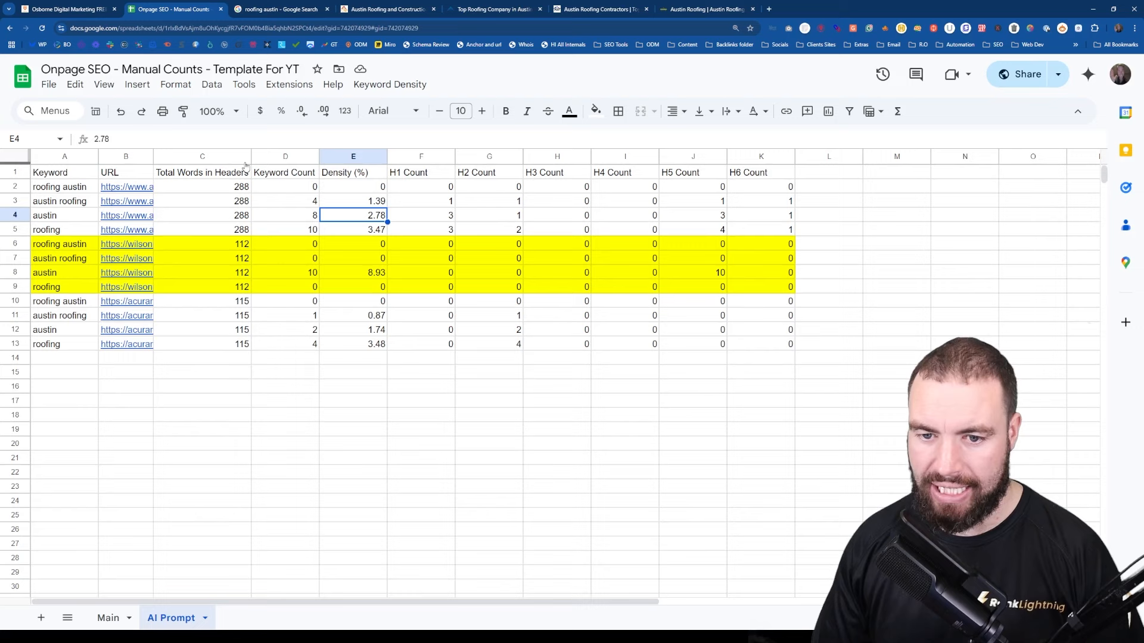
click(347, 318)
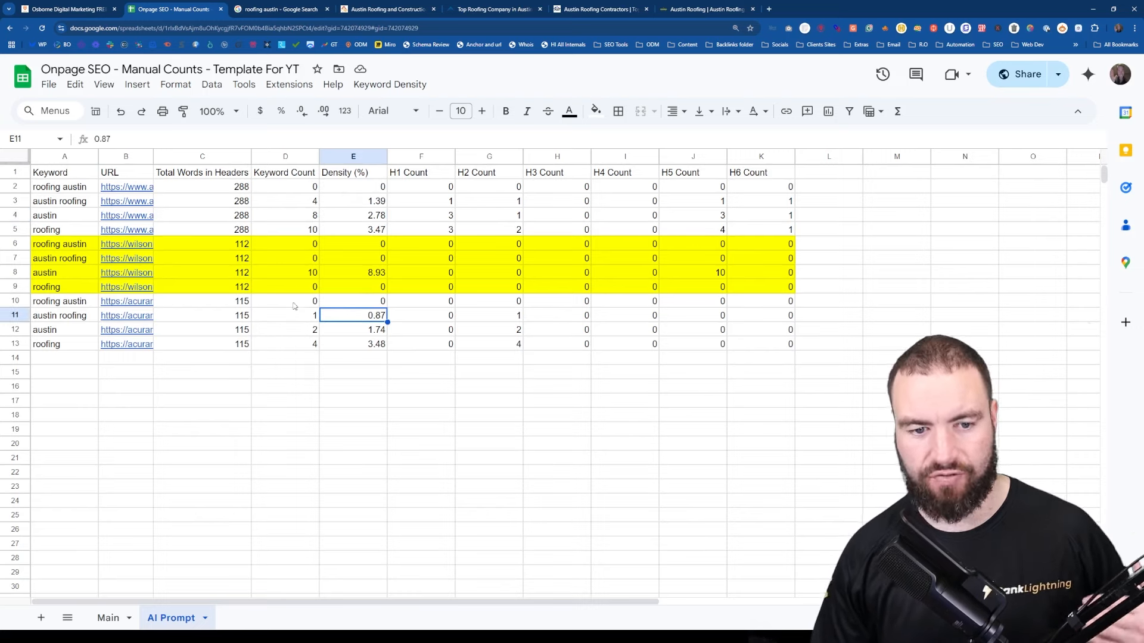
click(344, 331)
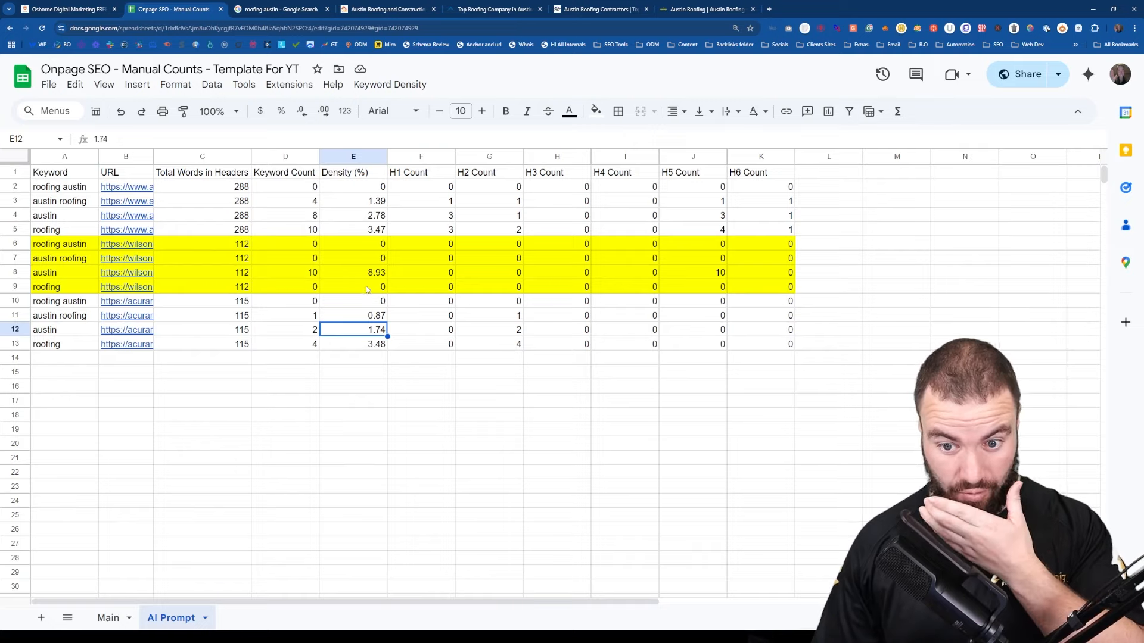
click(349, 271)
click(358, 218)
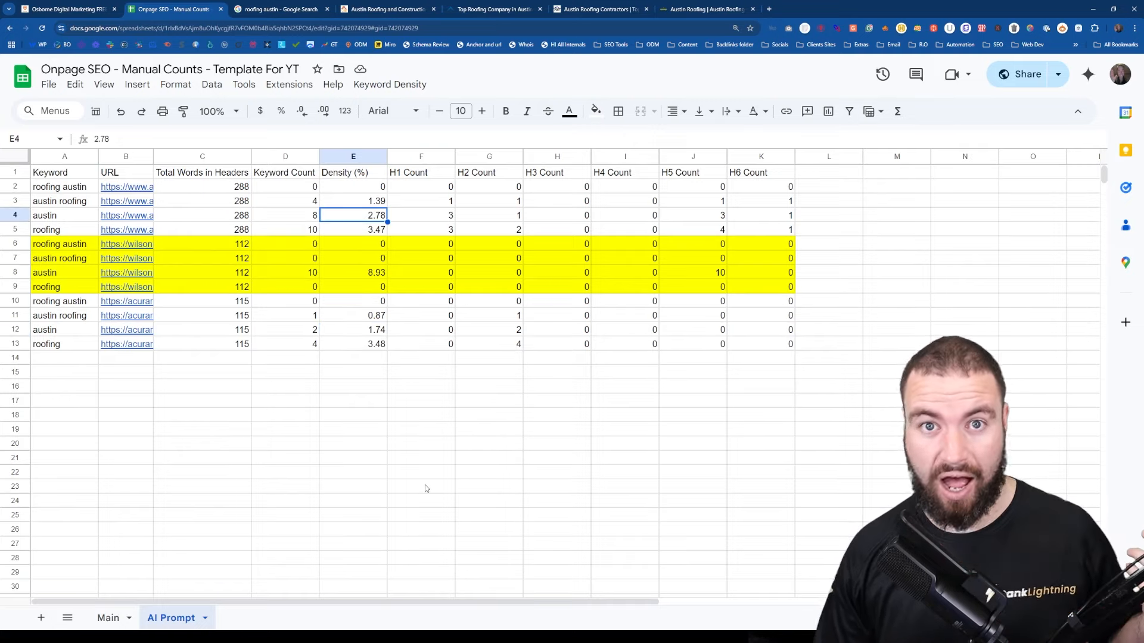
- Compare the header density of "roofing" across all three competitors in rows 13, 9 and 5
click(365, 345)
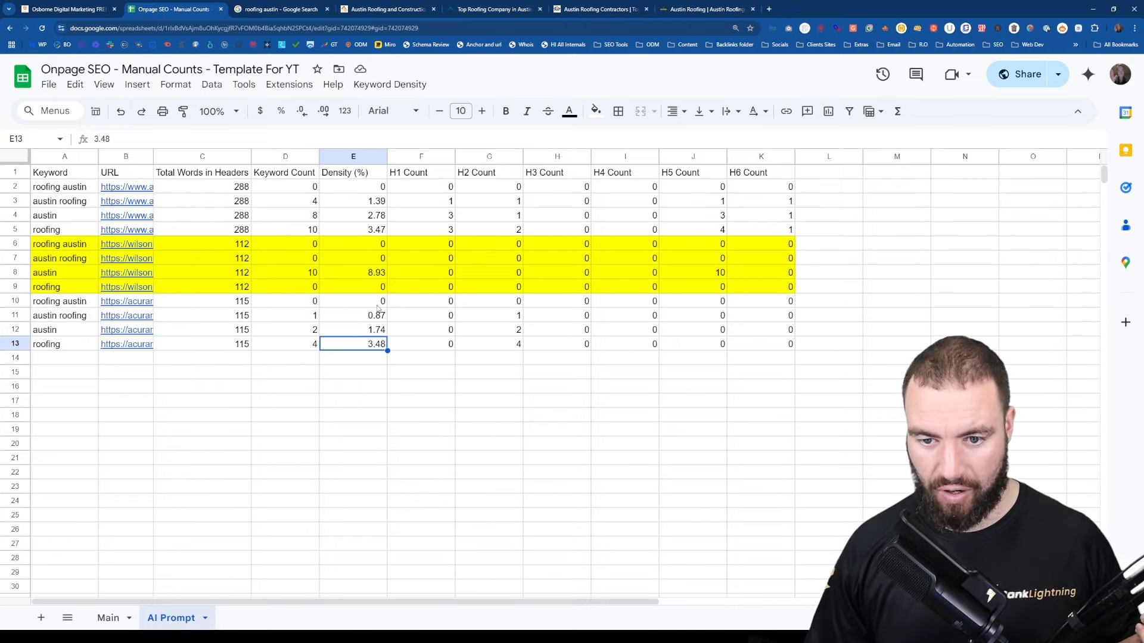
click(361, 293)
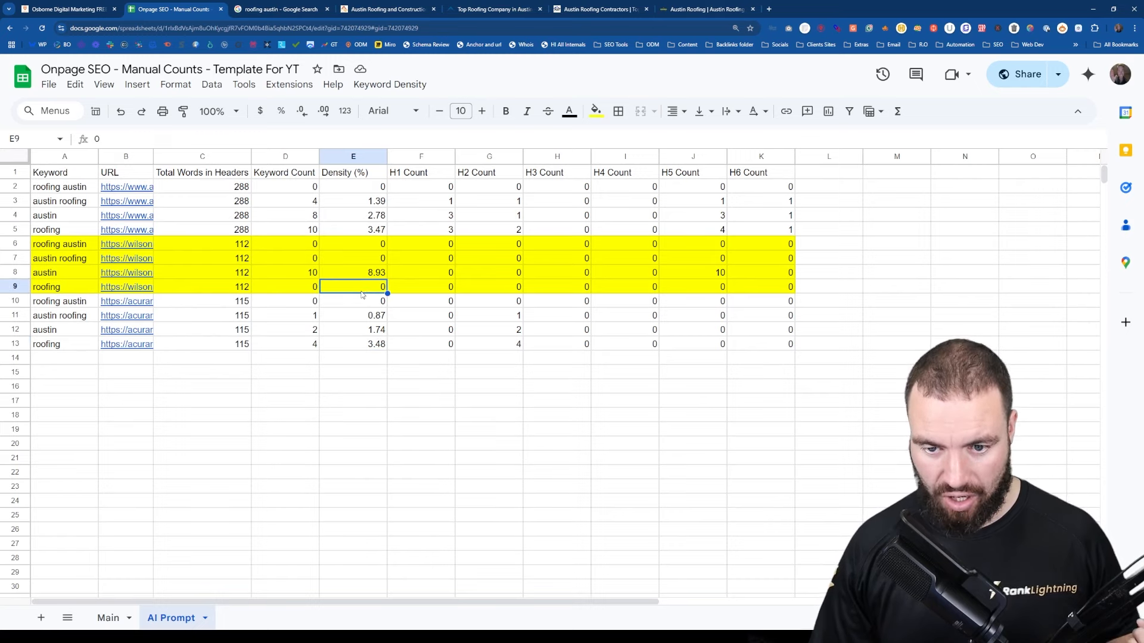
click(355, 233)
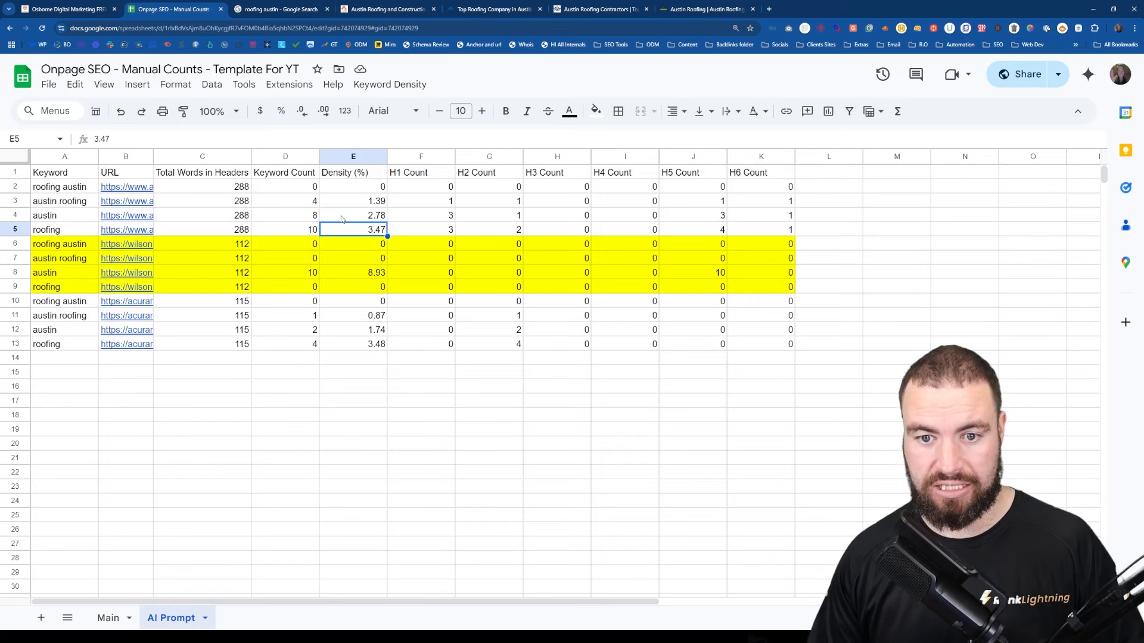
- Compare which header levels, H1 to H6, contain "austin" for each competitor in rows 12, 8 and 4
click(345, 331)
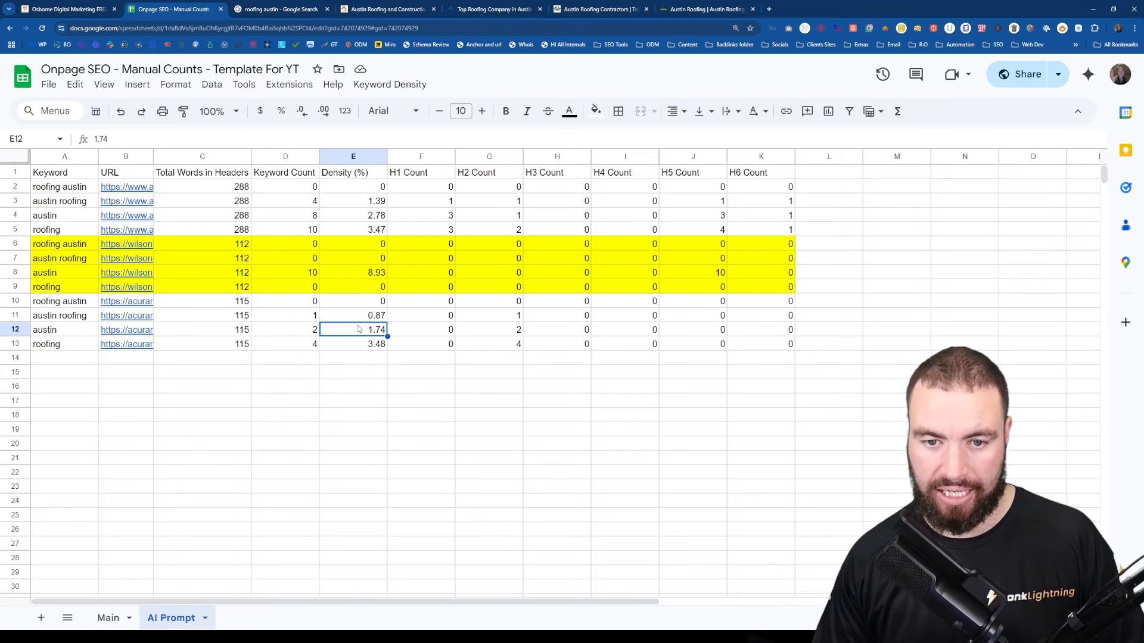
click(17, 329)
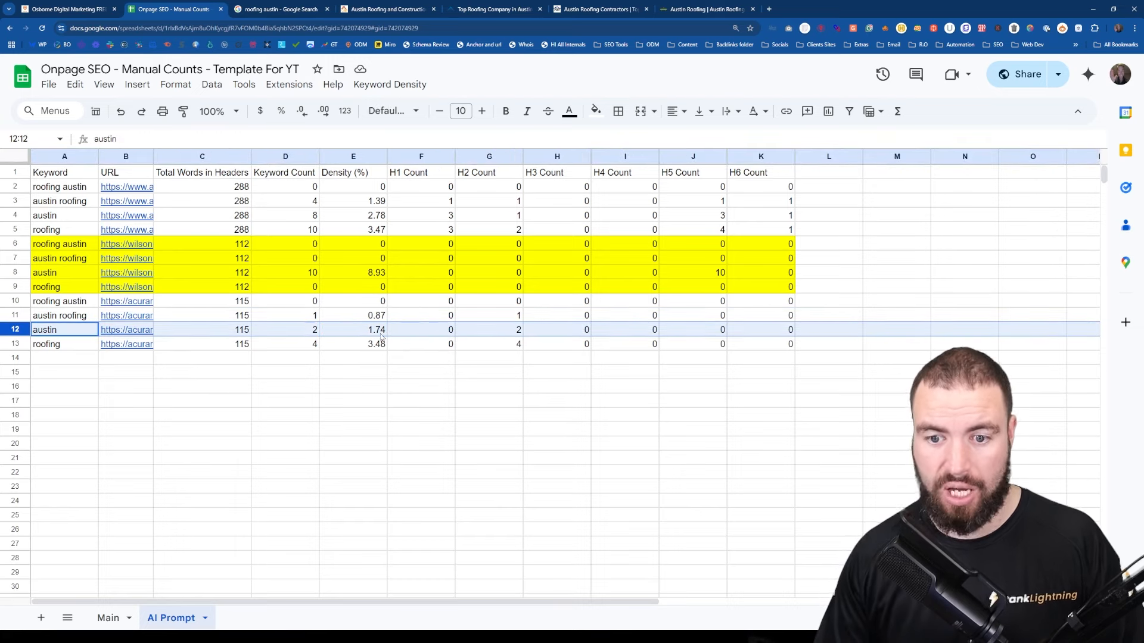
click(499, 331)
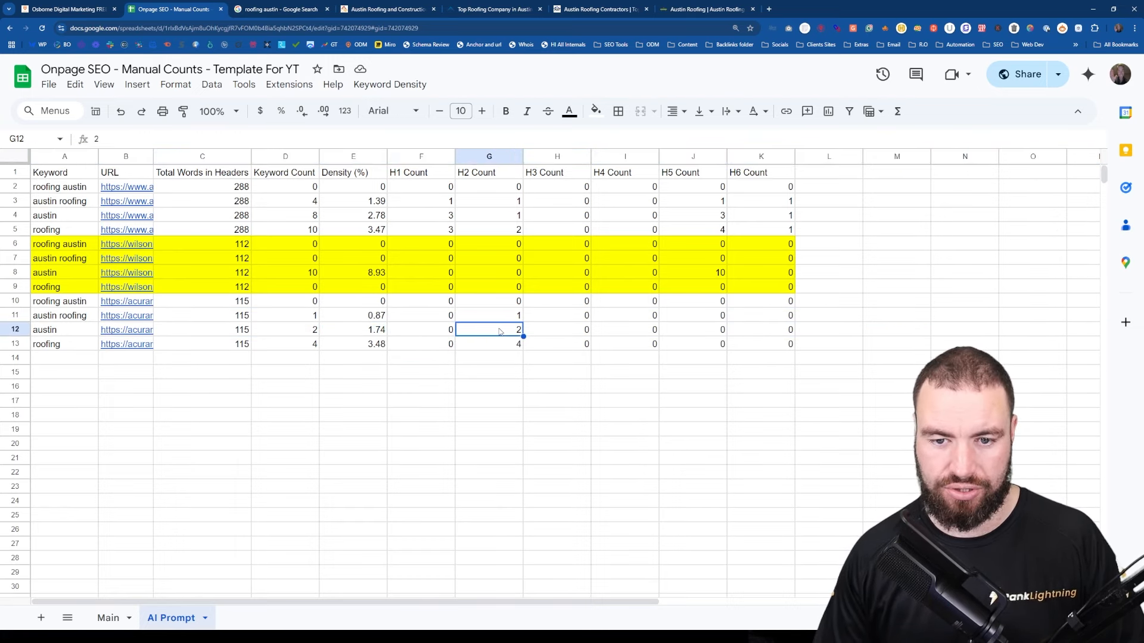
click(18, 270)
click(707, 273)
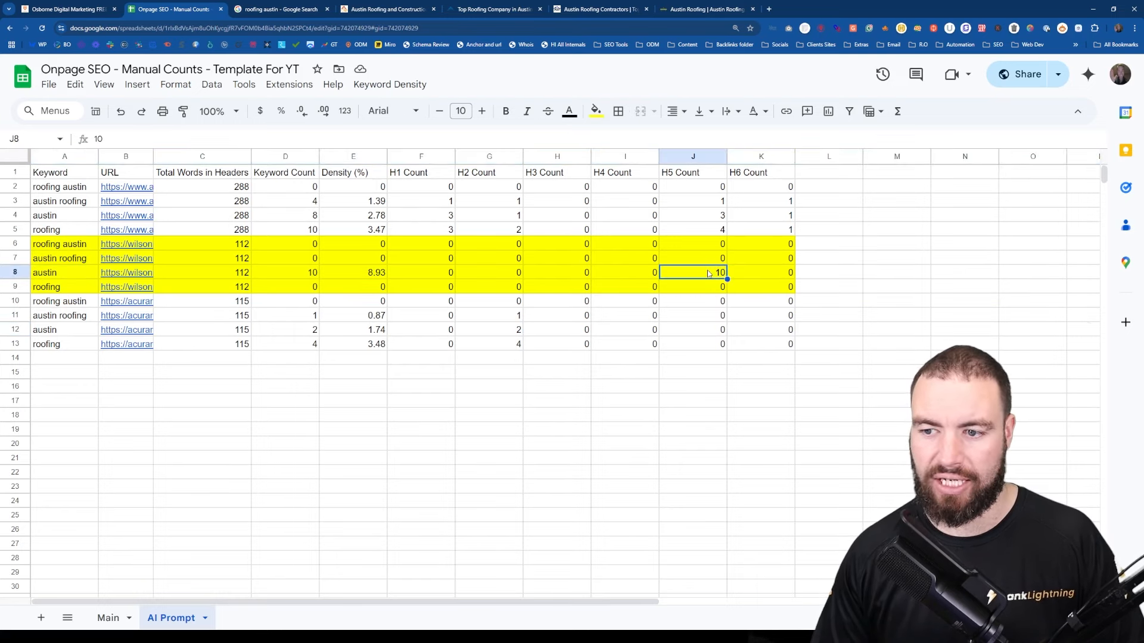
click(25, 215)
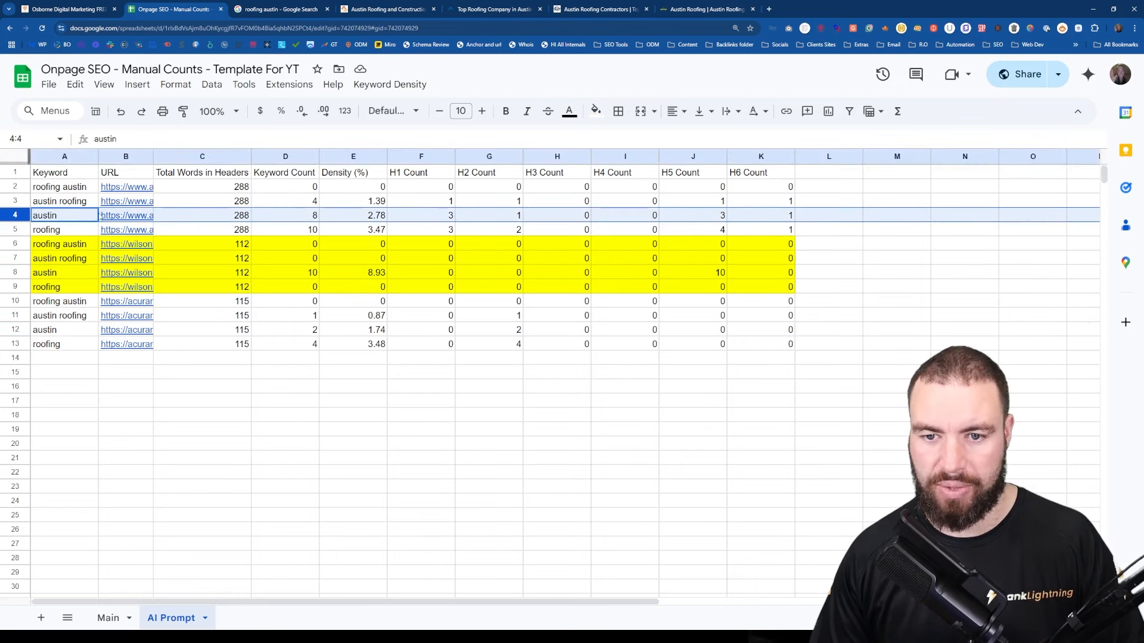
click(447, 219)
click(488, 218)
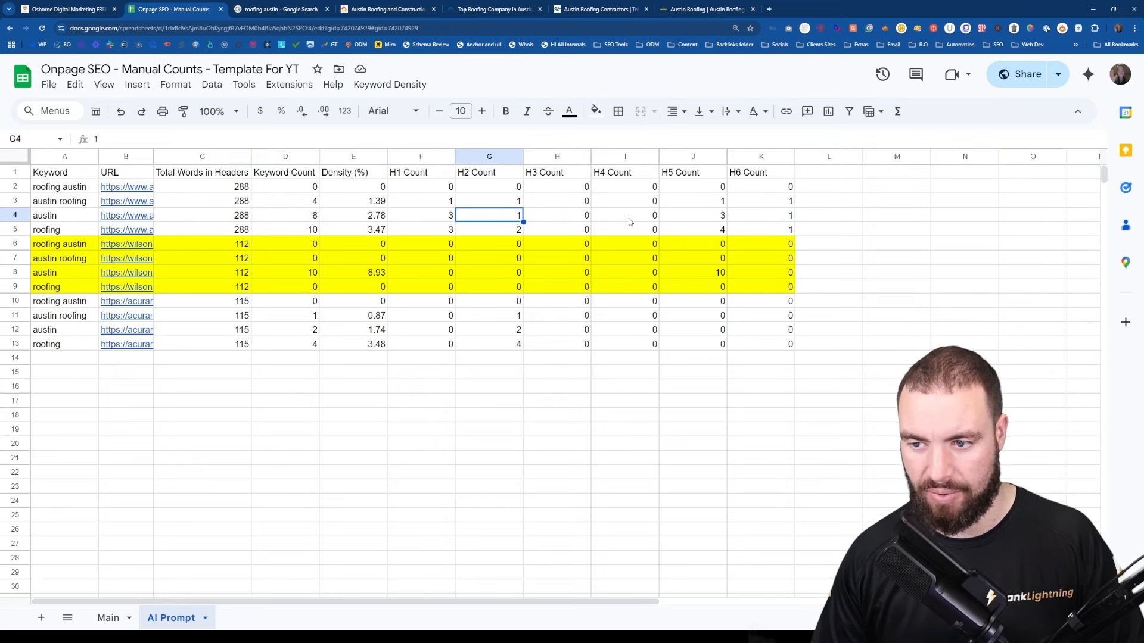
click(696, 216)
click(753, 221)
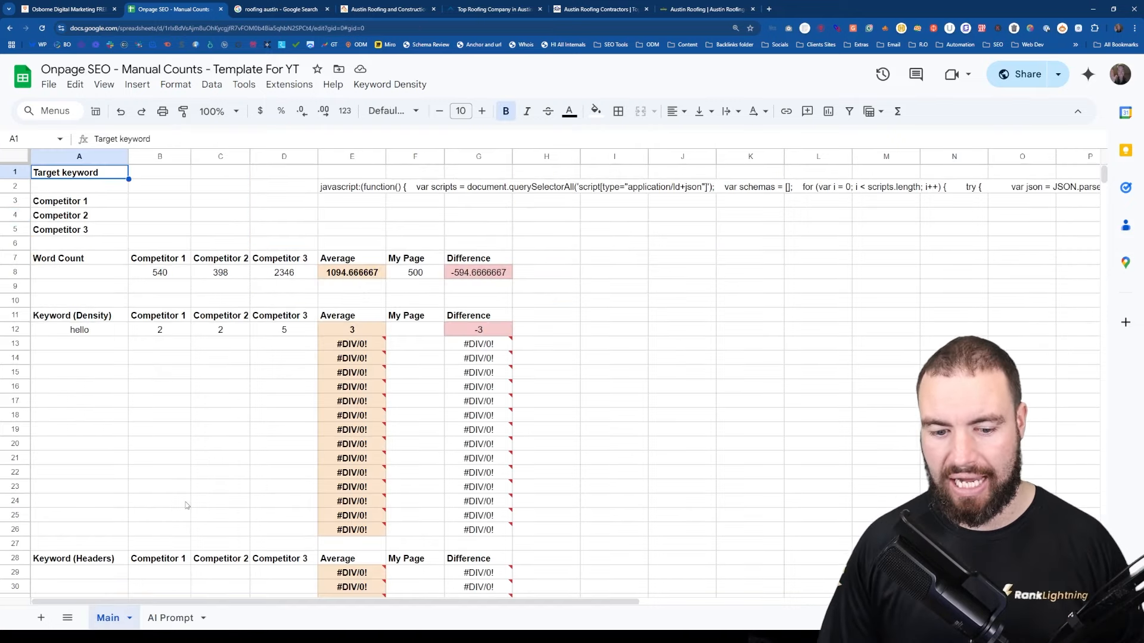
- Review the keyword, link and header count sections of the Main sheet and return to the AI Prompt sheet
scroll(182, 411, down, 10)
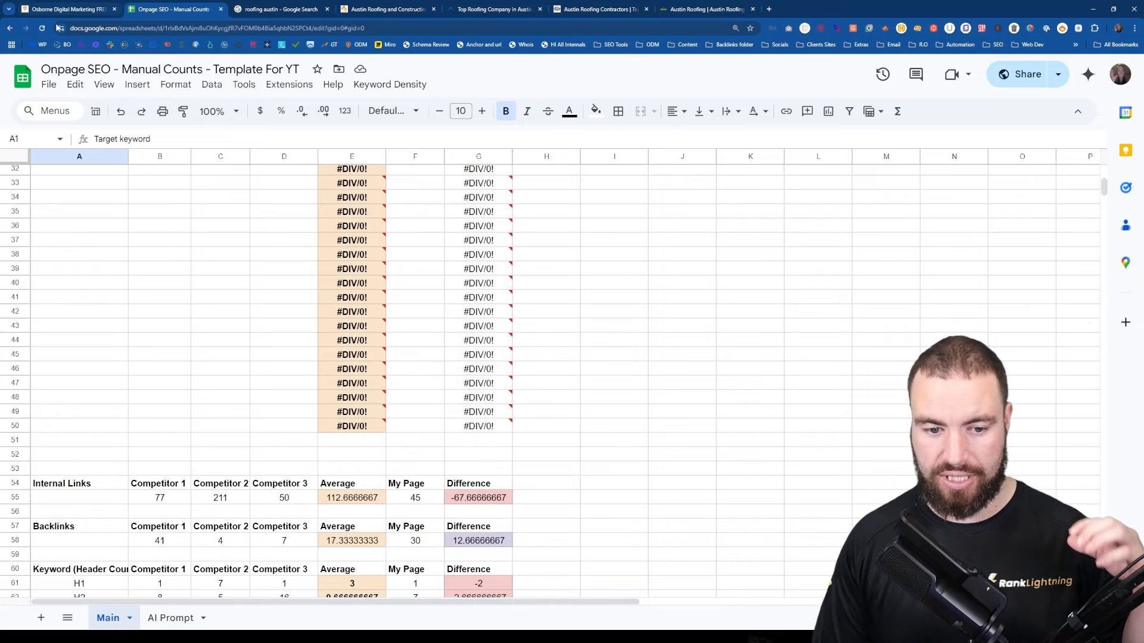
scroll(195, 389, down, 4)
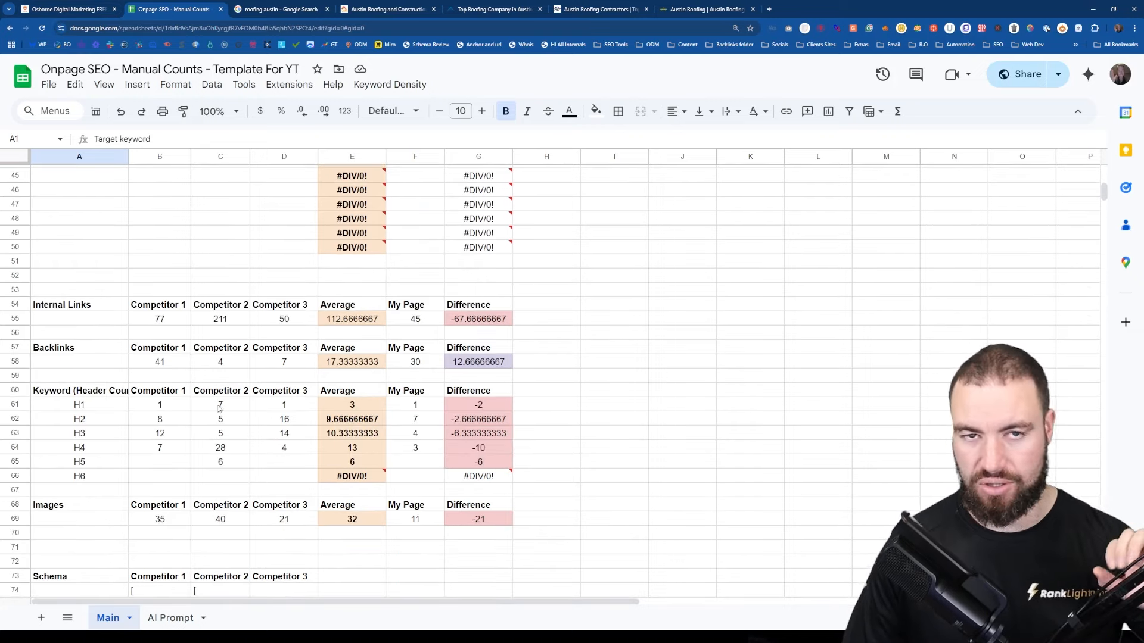
scroll(220, 396, up, 8)
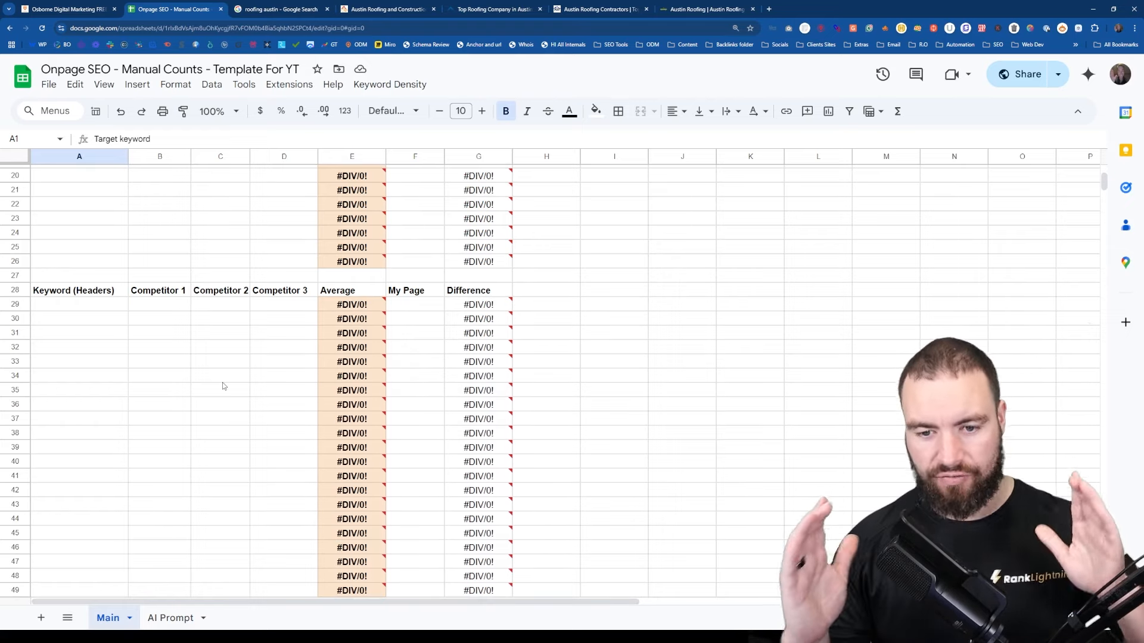
click(181, 618)
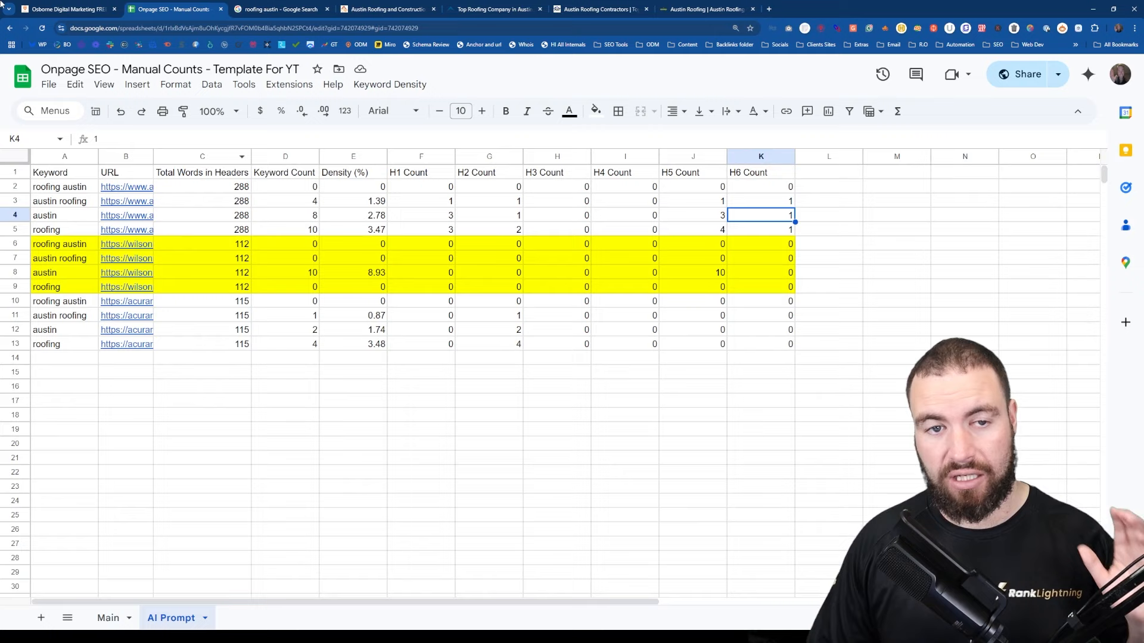
- Switch to the Osborne Digital Marketing free sheets page and review its On Page SEO Optimization Checklist, Sitemap Keyword Extractor and SEO Pricing Model
click(66, 9)
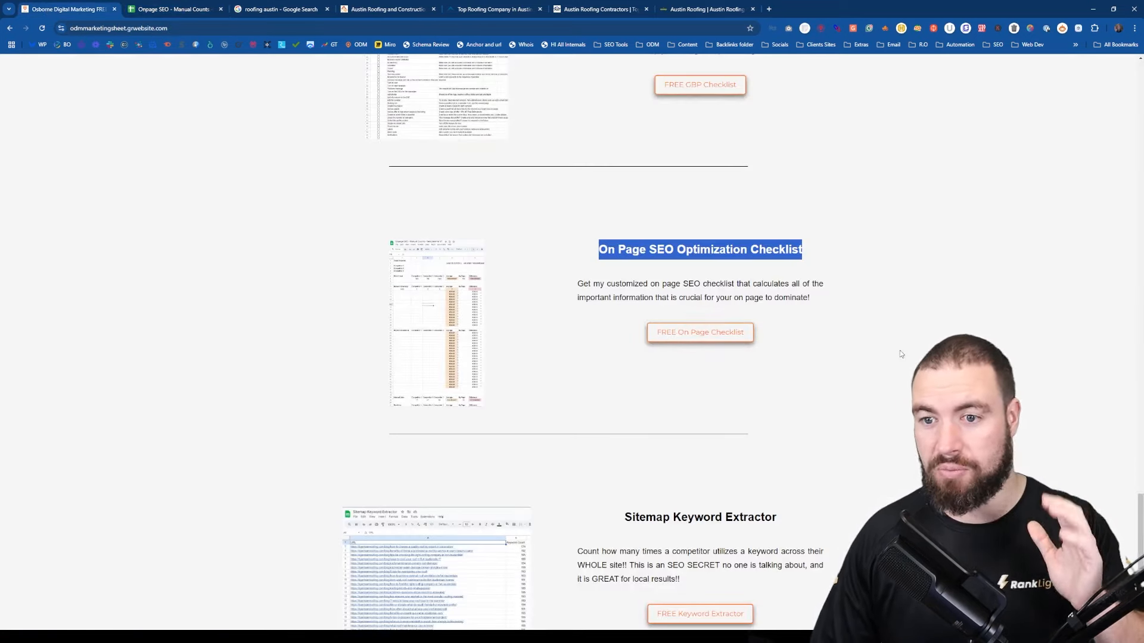
scroll(580, 340, down, 3)
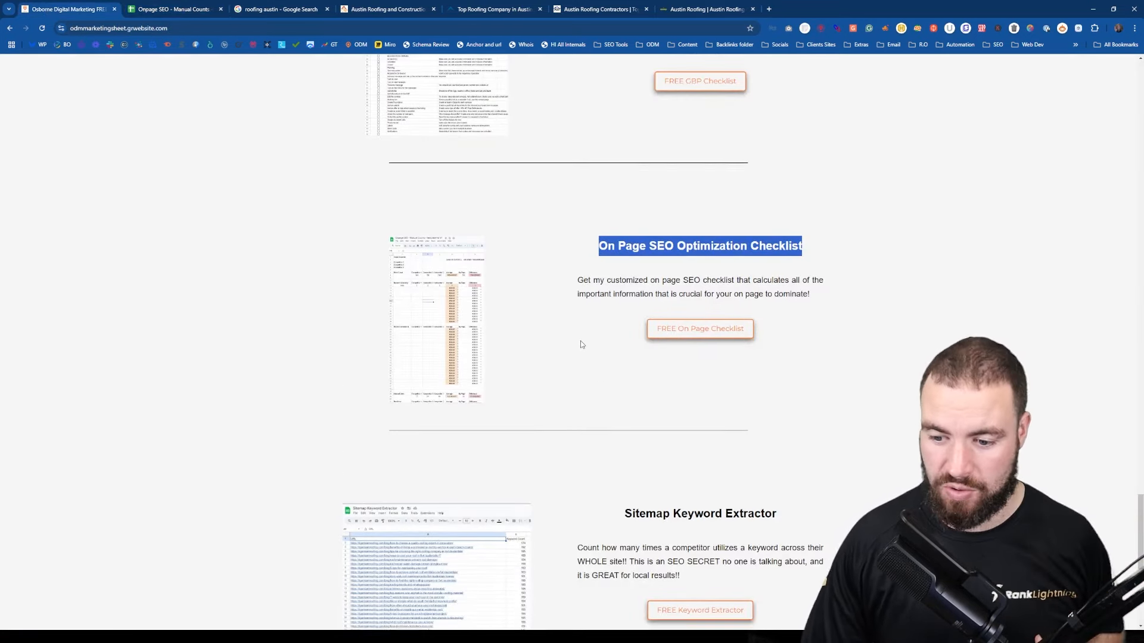
scroll(652, 373, down, 3)
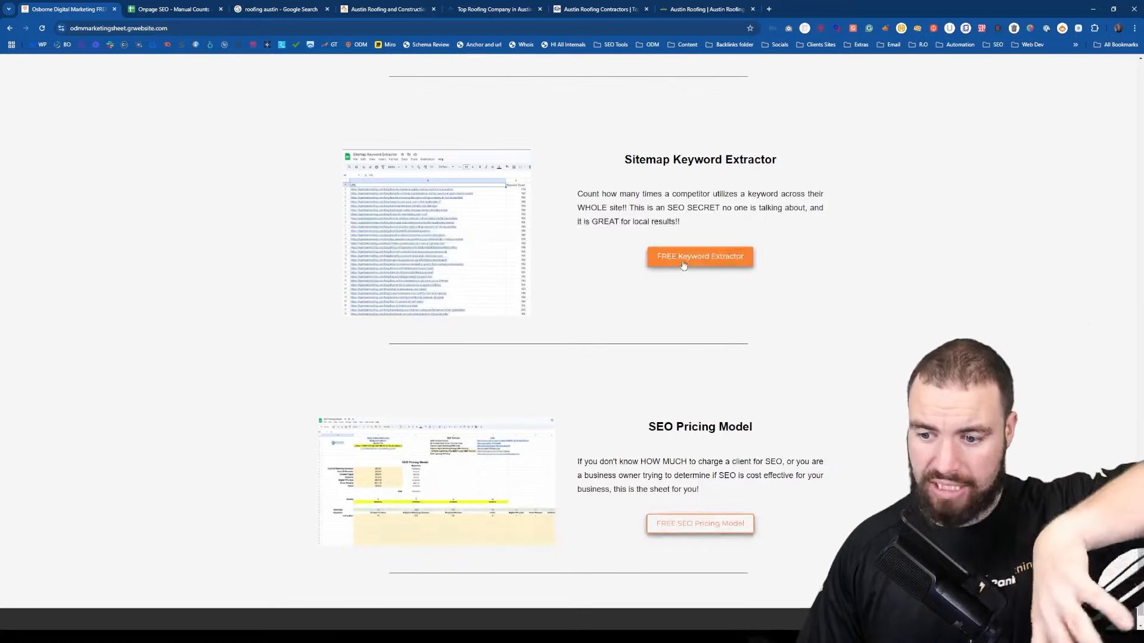
scroll(447, 399, up, 3)
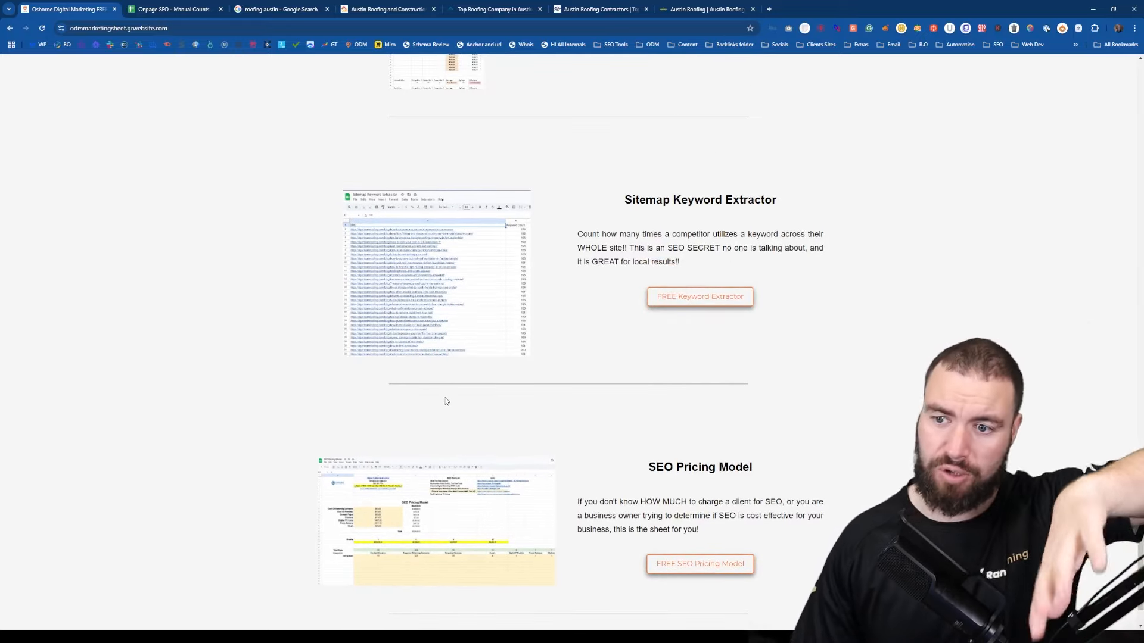
scroll(507, 405, up, 5)
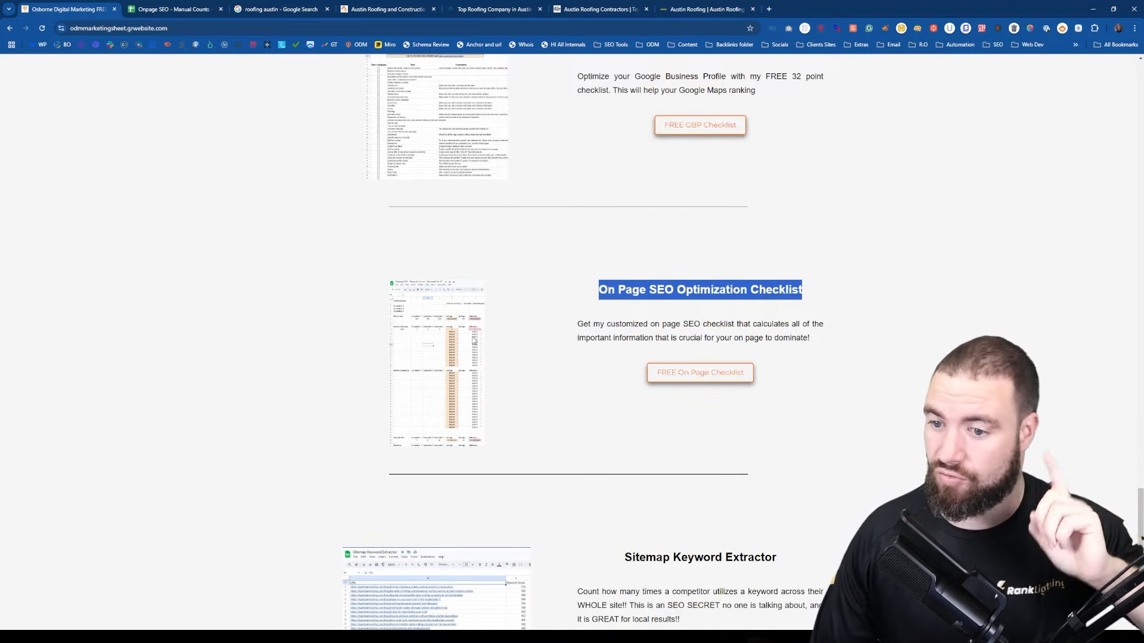
- Review the remaining free sheets up to the Free SEO Checklist and highlight its SEO ROI Calculator and SEO Forecasting Sheet entries
scroll(484, 329, up, 2)
scroll(484, 328, up, 3)
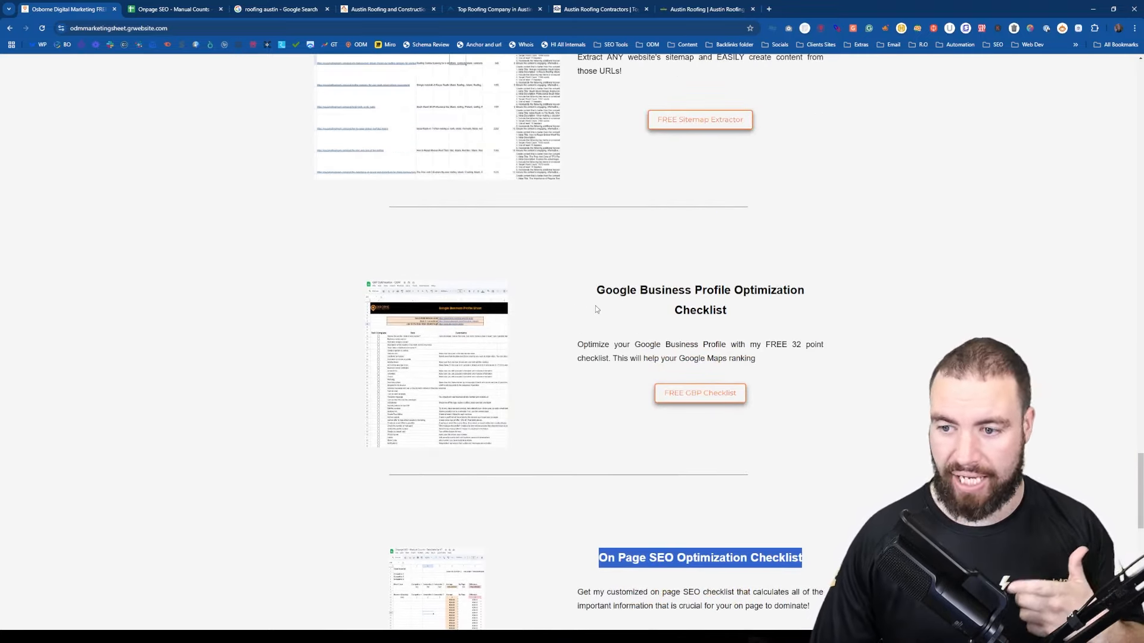
scroll(568, 346, up, 2)
scroll(568, 347, up, 3)
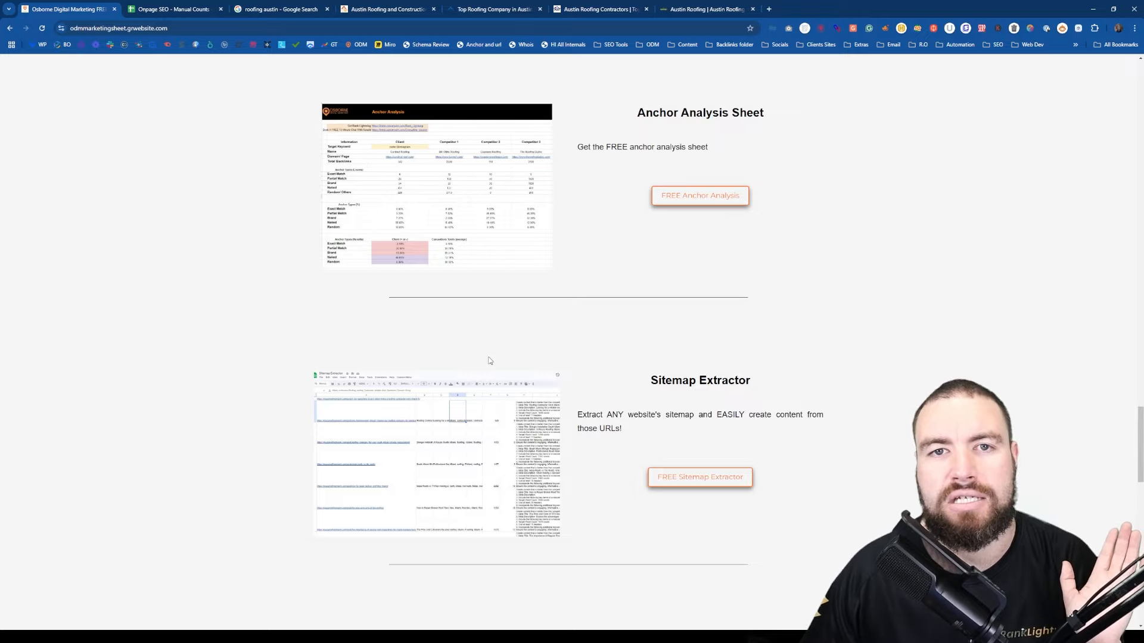
scroll(753, 360, up, 9)
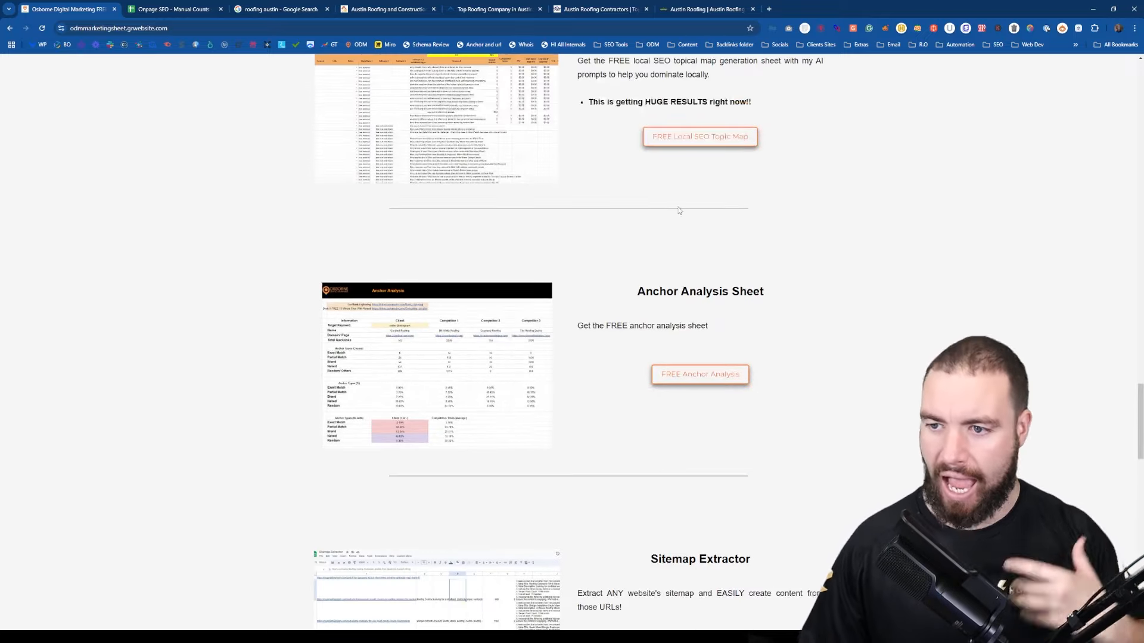
scroll(638, 443, up, 1)
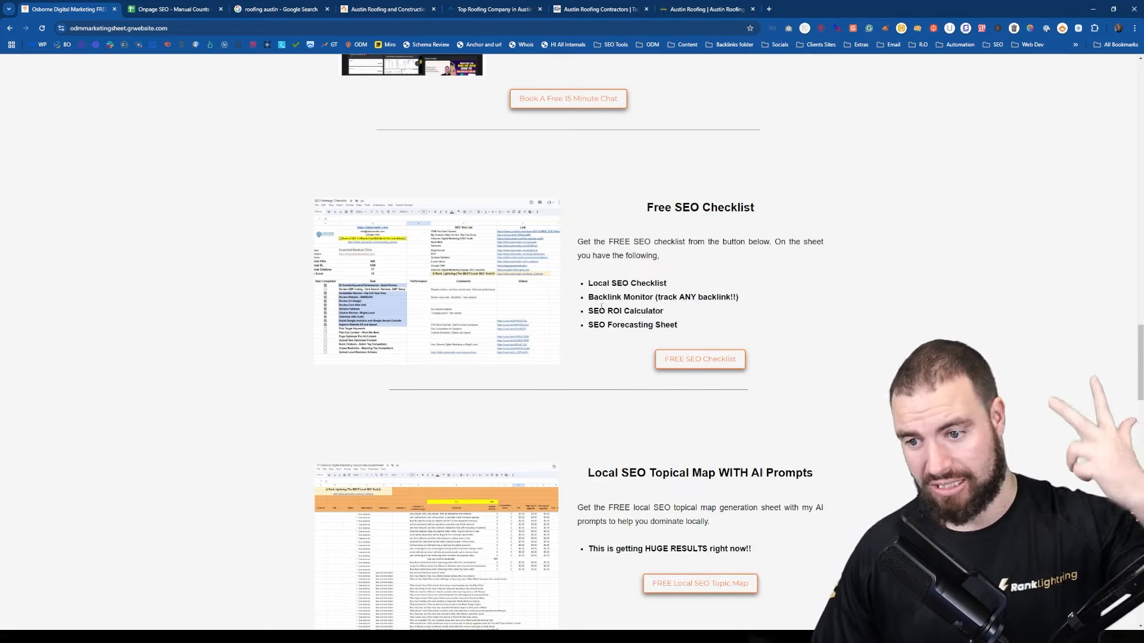
drag(679, 306, 665, 346)
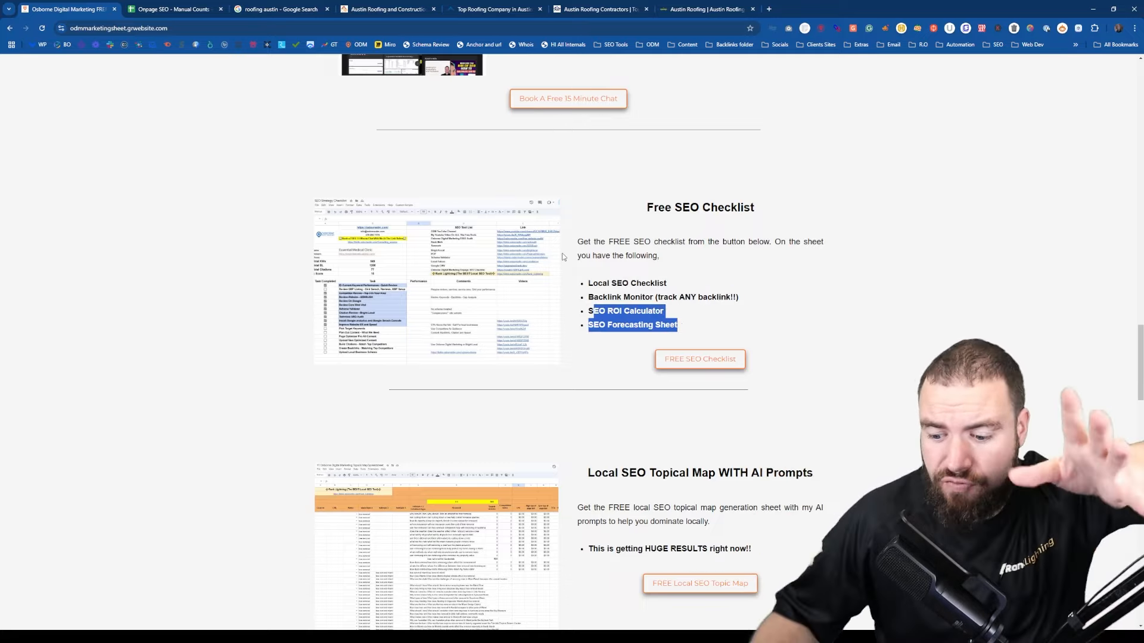